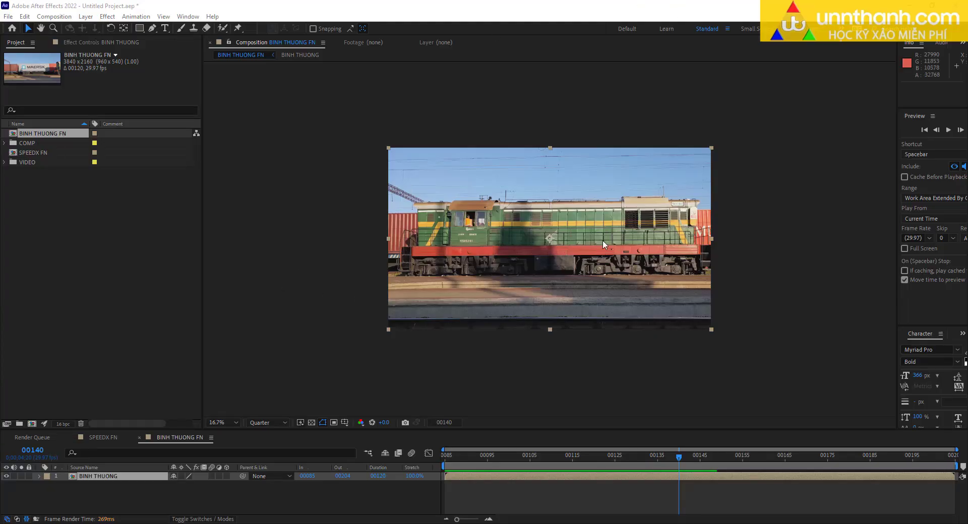
Step: Speed up the train layer to 67% stretch and preview it from the start
drag(623, 218, 571, 202)
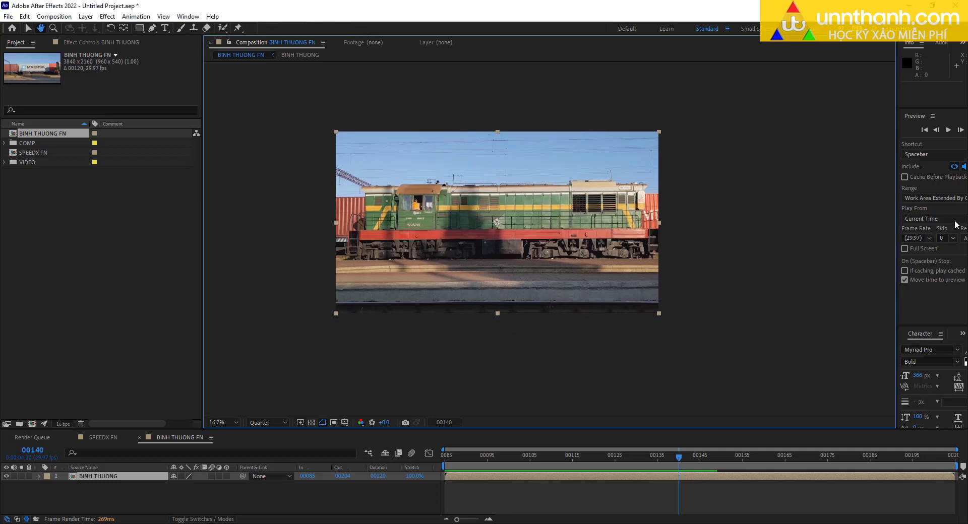
key(v)
drag(595, 455, 589, 456)
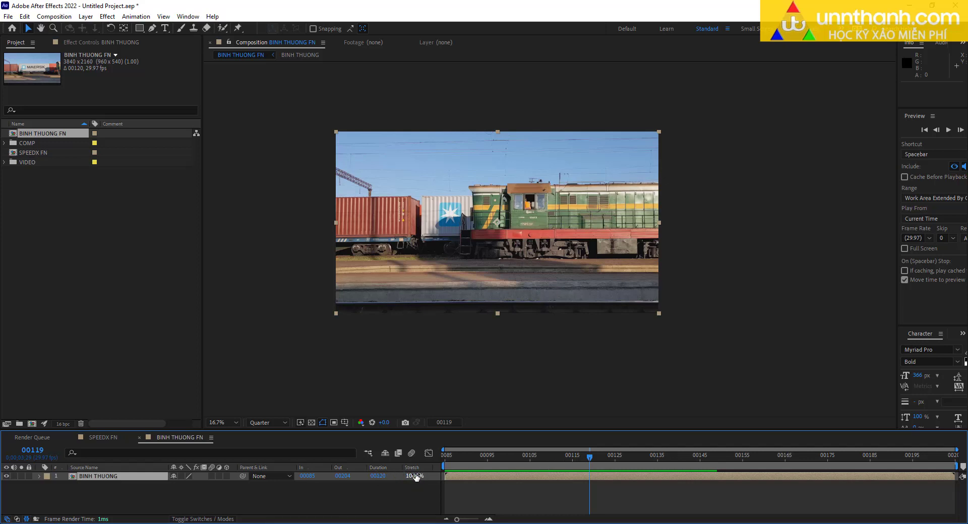
drag(413, 479, 387, 479)
key(Home)
key(space)
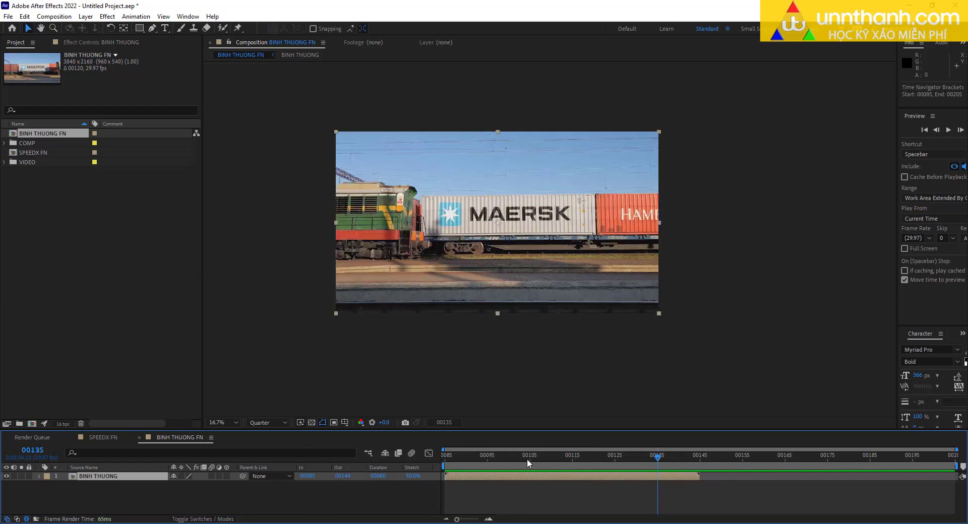
click(500, 457)
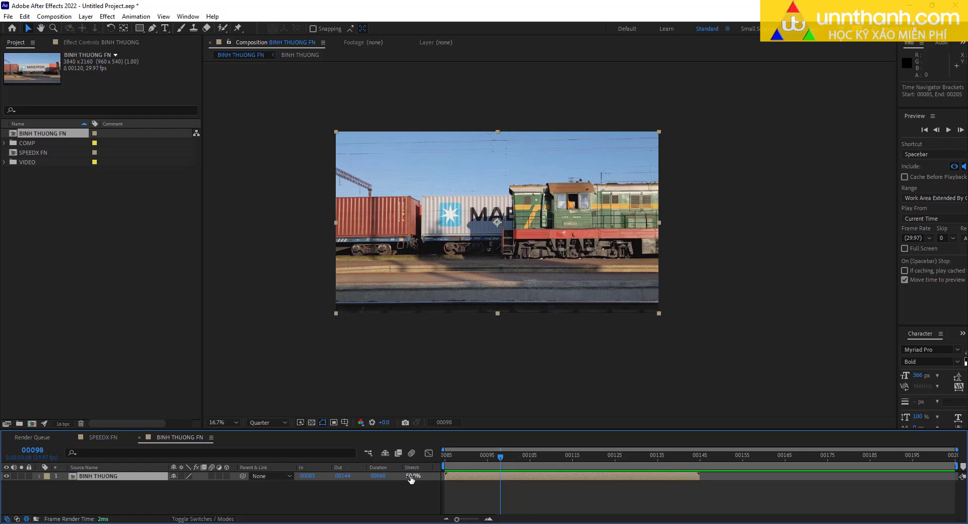
Step: Slow the train layer to 223% stretch (268 frames) and open Composition Settings
drag(412, 480, 497, 478)
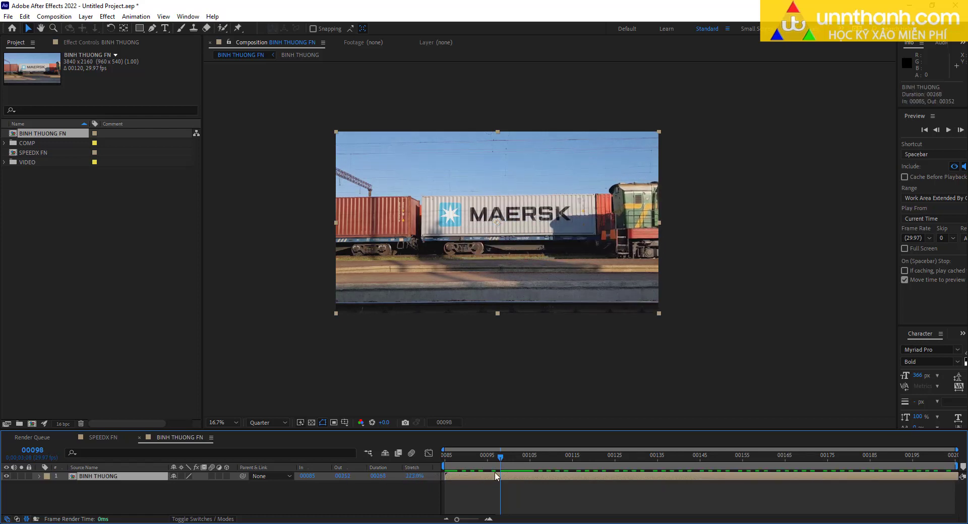
key(ctrl+k)
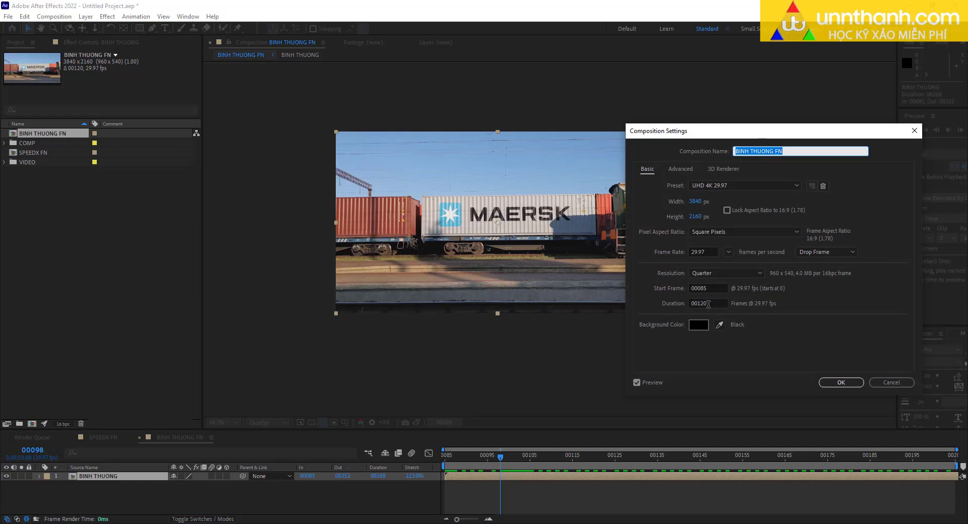
Step: Set the composition duration to 00520
click(709, 304)
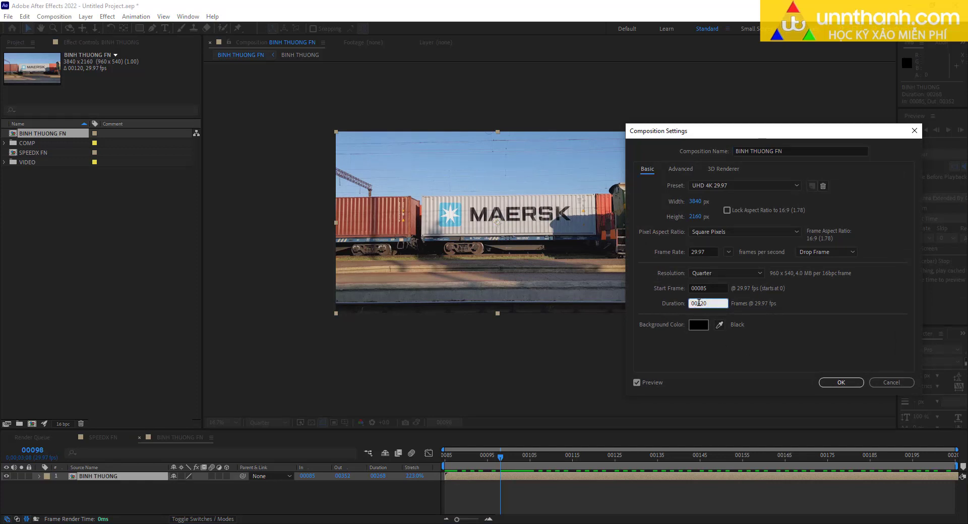
text(5)
key(Return)
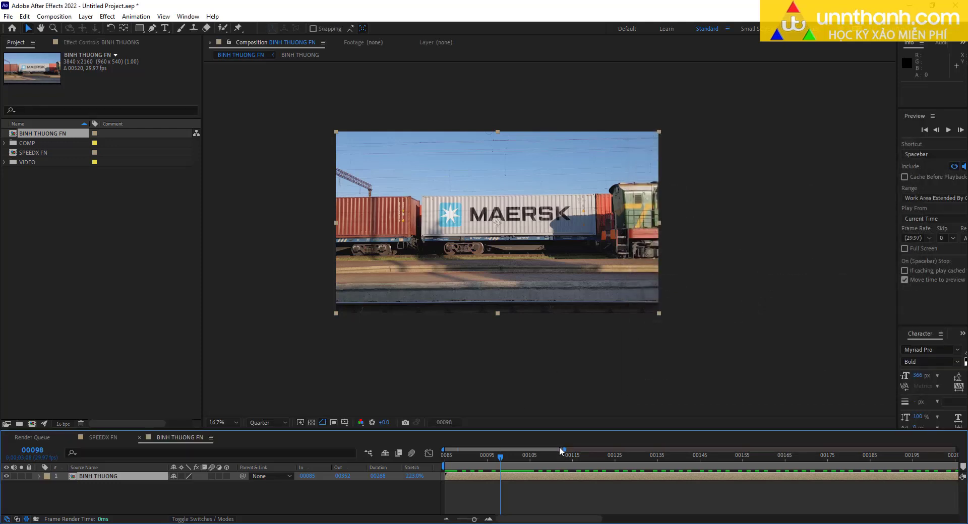
Step: Stretch the train layer to 306% and preview the slowed playback
drag(565, 448, 957, 449)
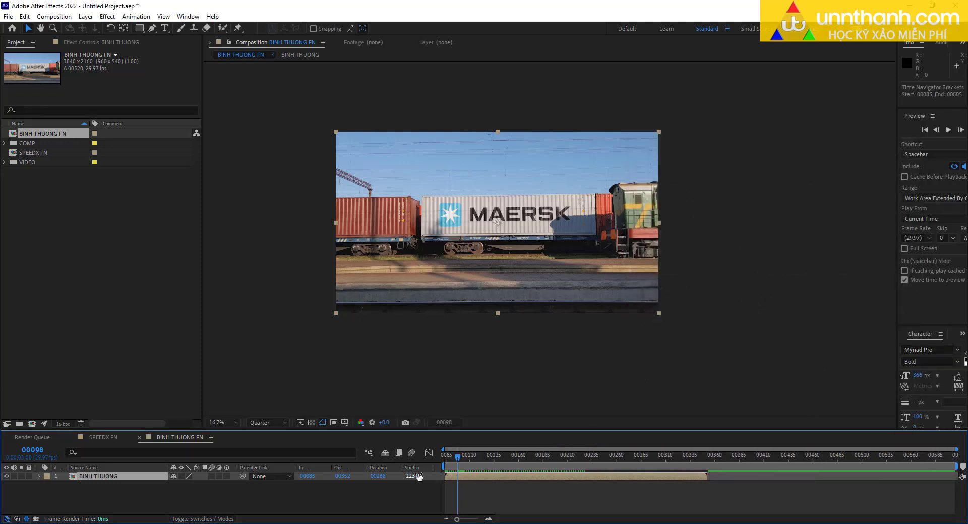
drag(415, 476, 522, 378)
key(space)
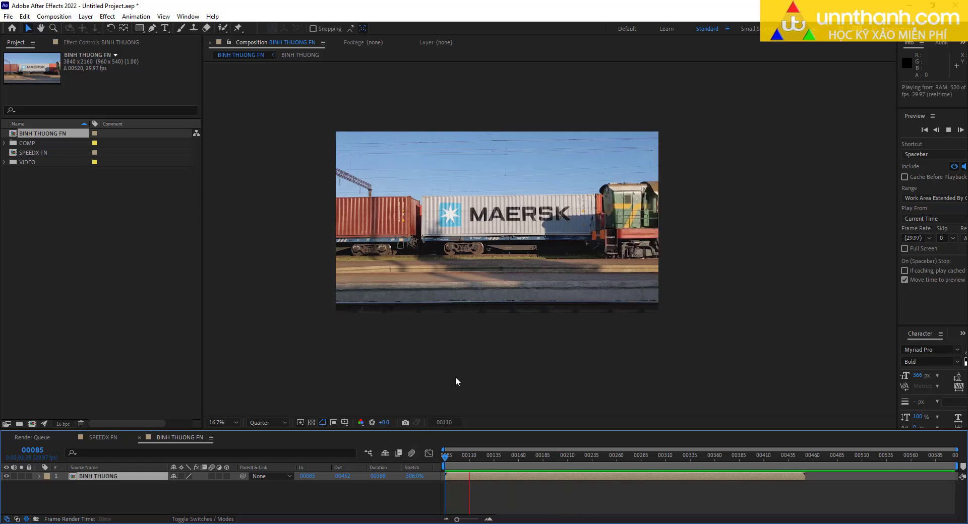
Step: Apply Frame Mix frame blending to the train layer
click(564, 192)
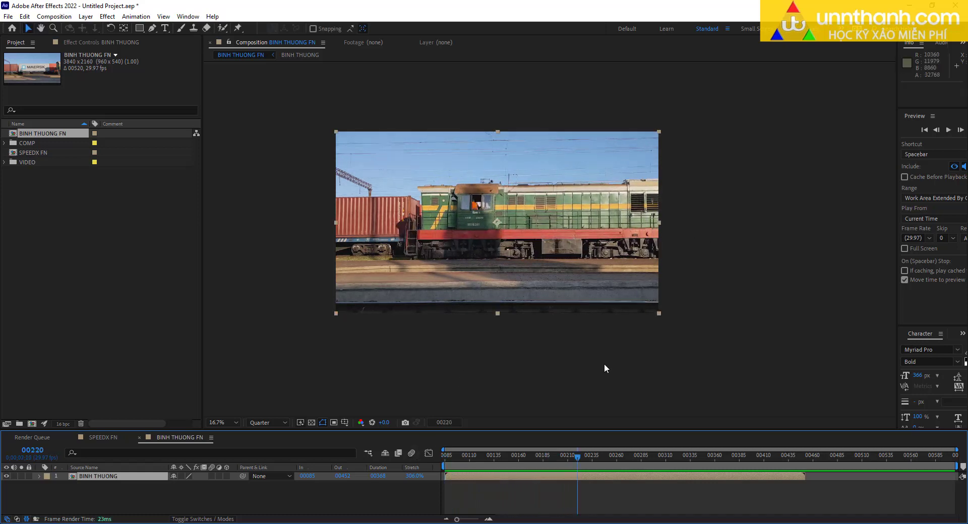
drag(580, 456, 525, 467)
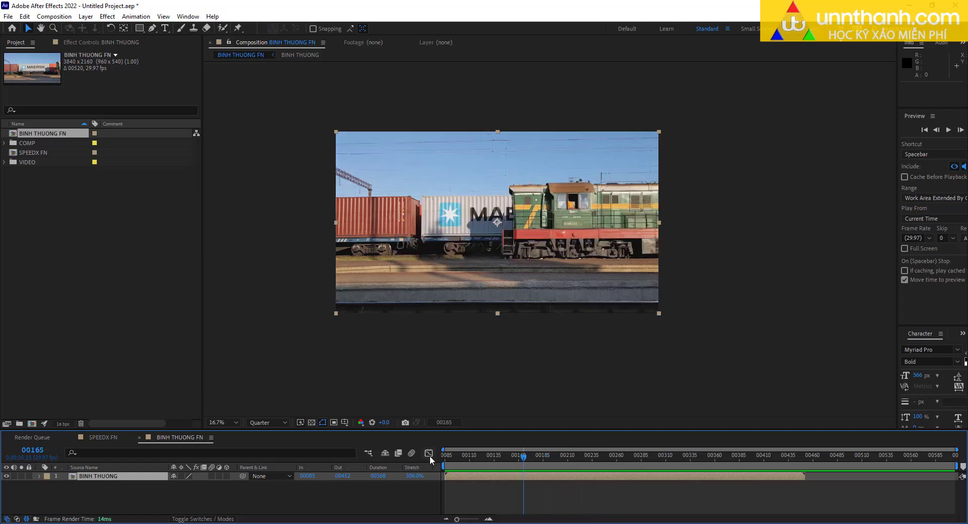
right_click(501, 477)
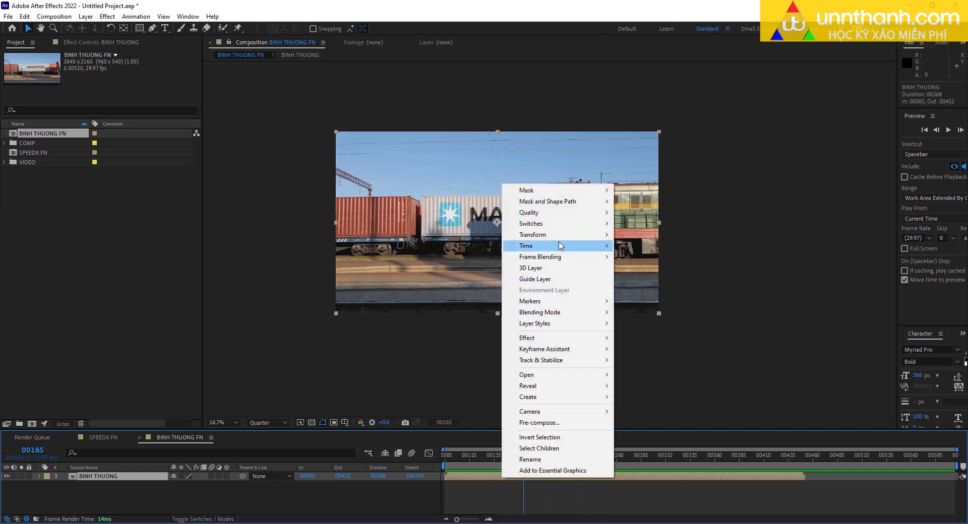
mouse_move(540, 260)
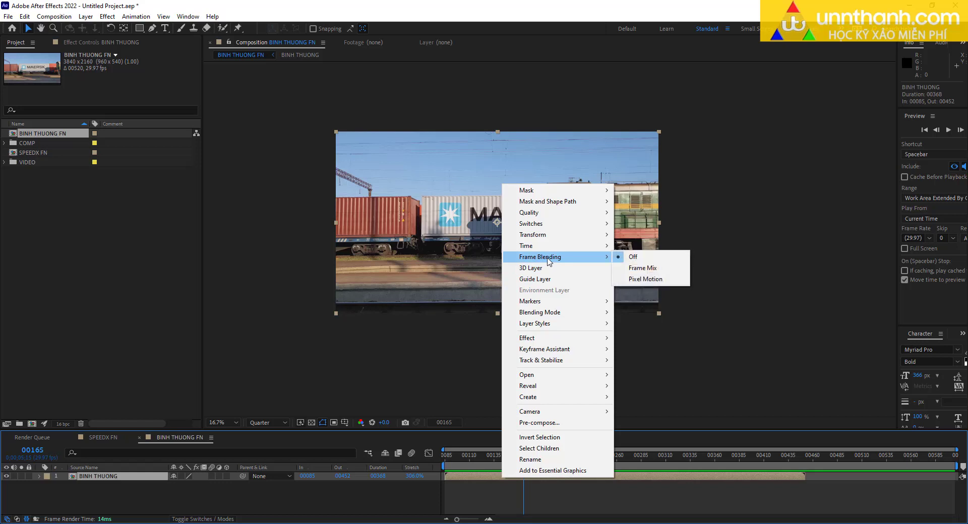
click(643, 268)
Step: Enable frame blending on the pexels video layer in BINH THUONG and preview the blended result
double_click(148, 478)
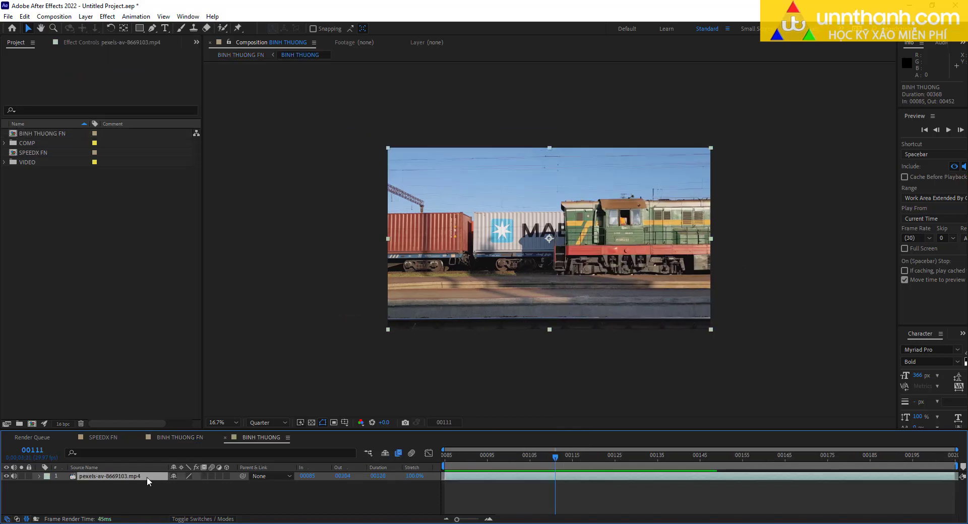
click(203, 476)
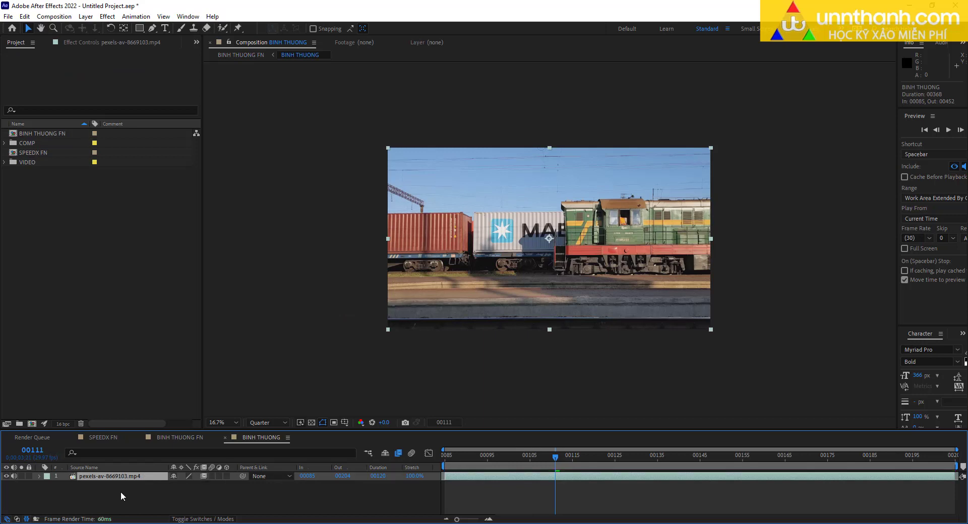
click(189, 439)
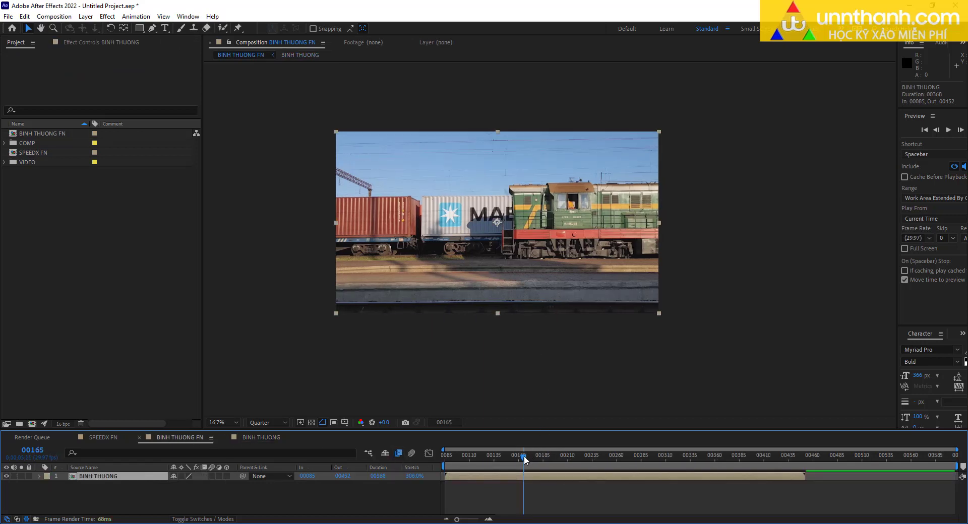
drag(524, 459, 445, 456)
key(space)
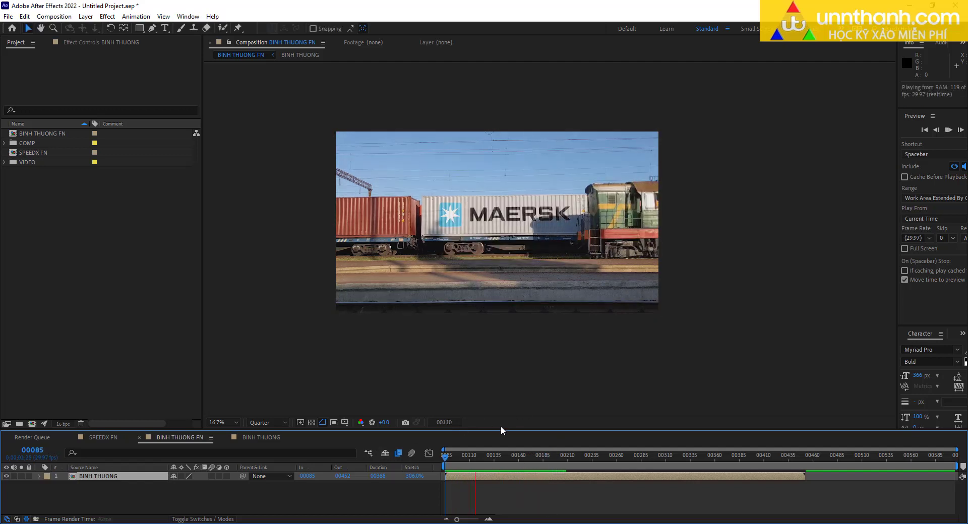
key(space)
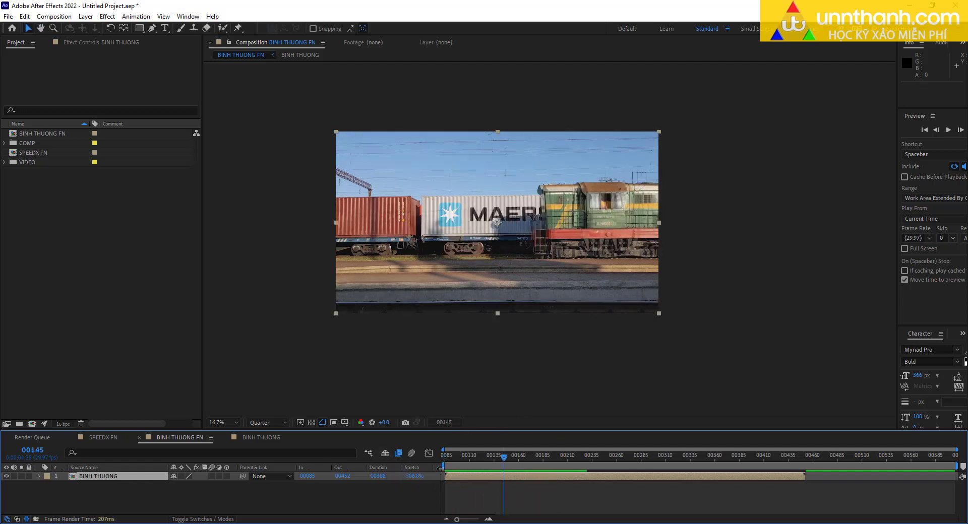
click(399, 456)
click(398, 456)
Step: Switch the train layer to Pixel Motion frame blending and preview it
right_click(149, 474)
mouse_move(176, 258)
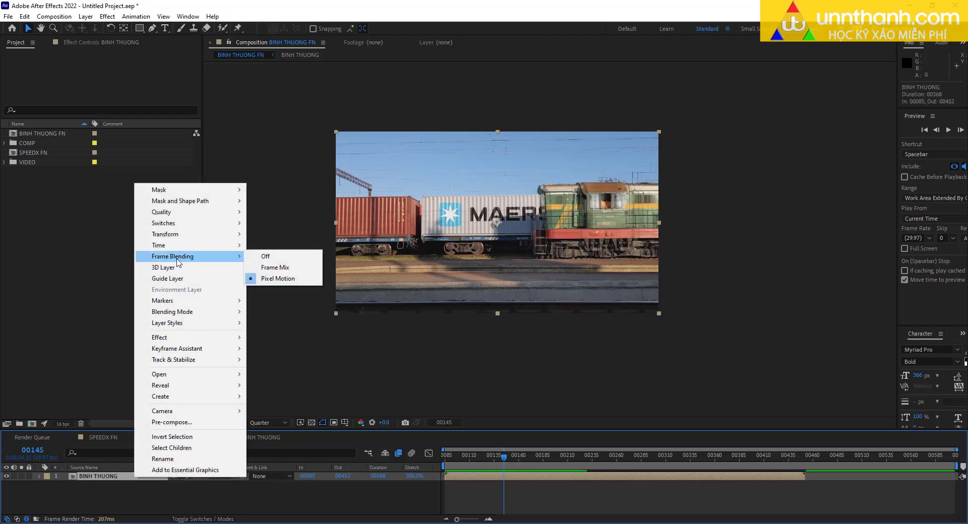
click(465, 488)
key(space)
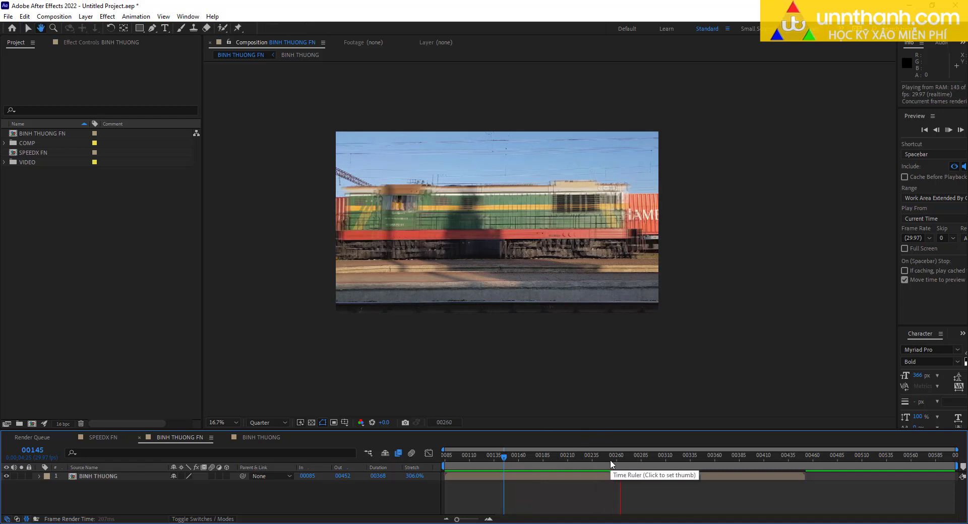
click(462, 460)
key(space)
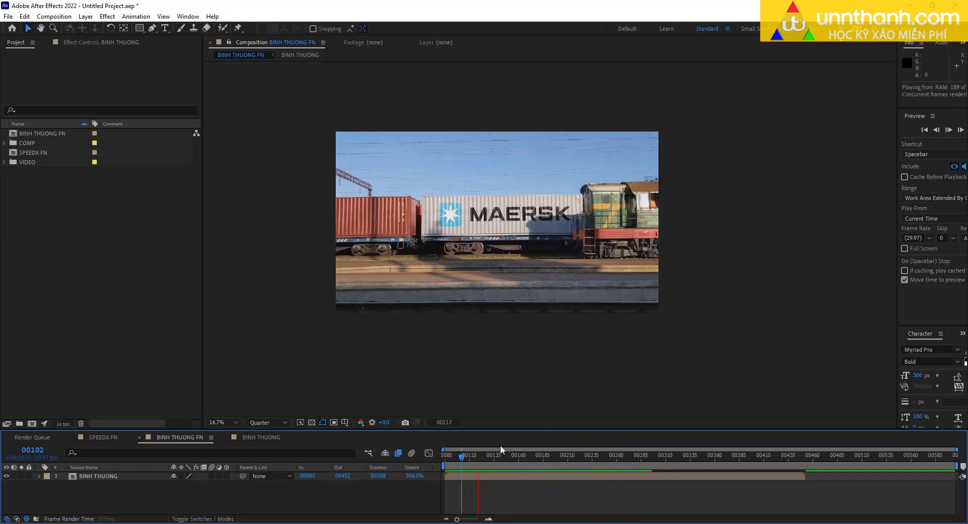
click(92, 438)
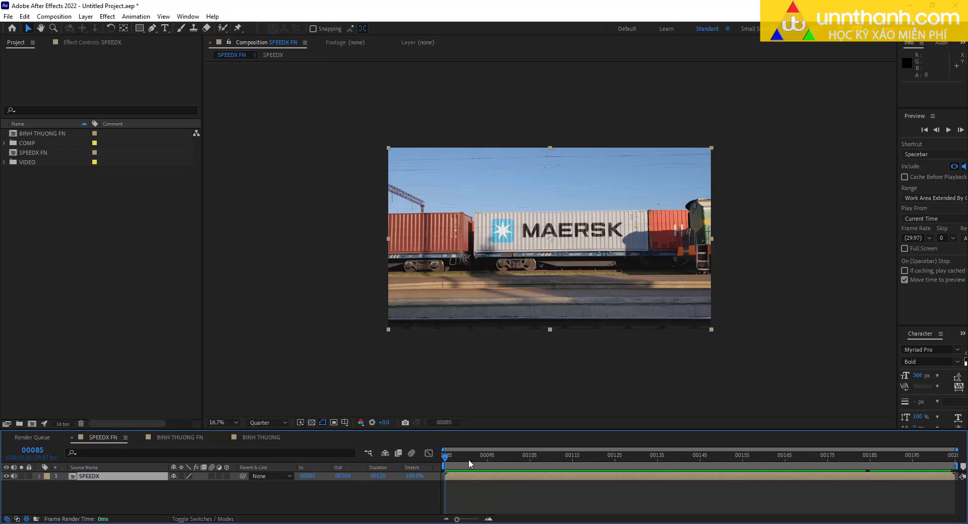
Step: Preview the SPEEDX clip, show its Effect Controls, and bring up the effect search box
key(space)
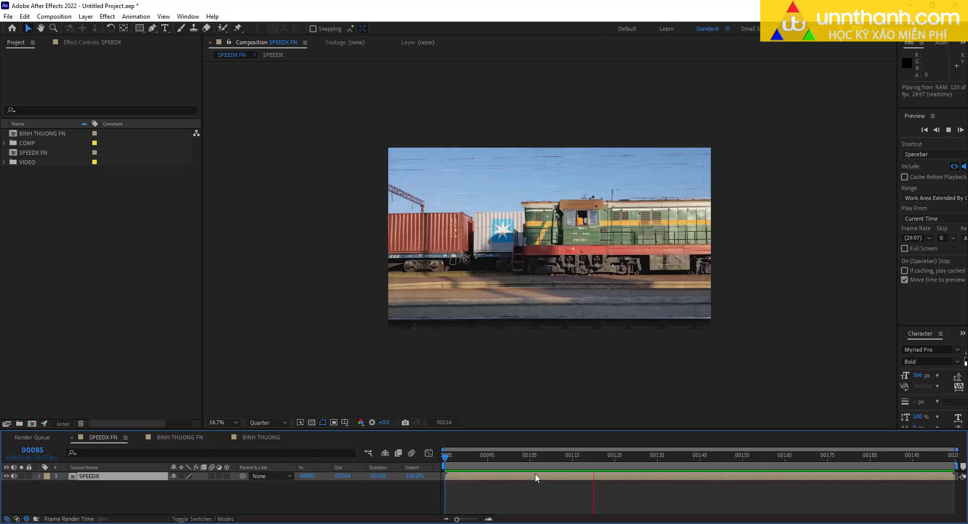
key(space)
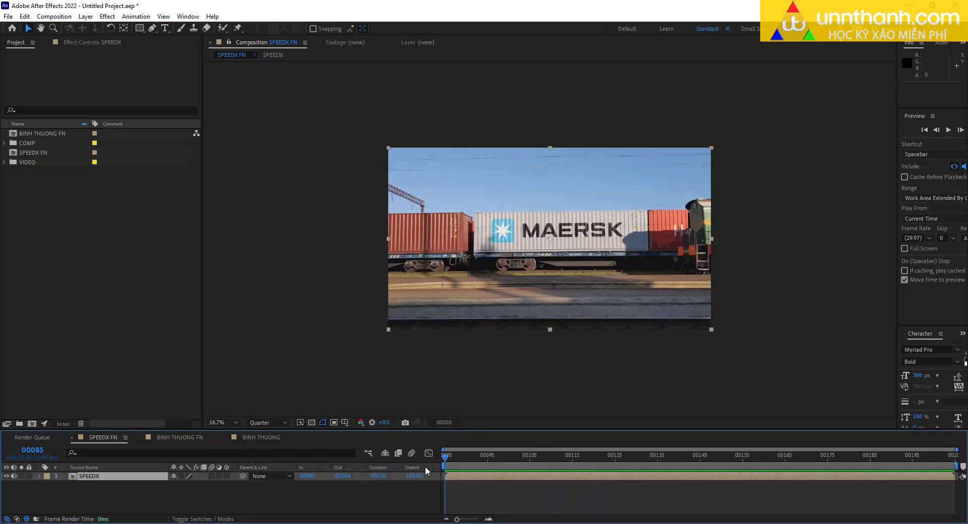
click(77, 43)
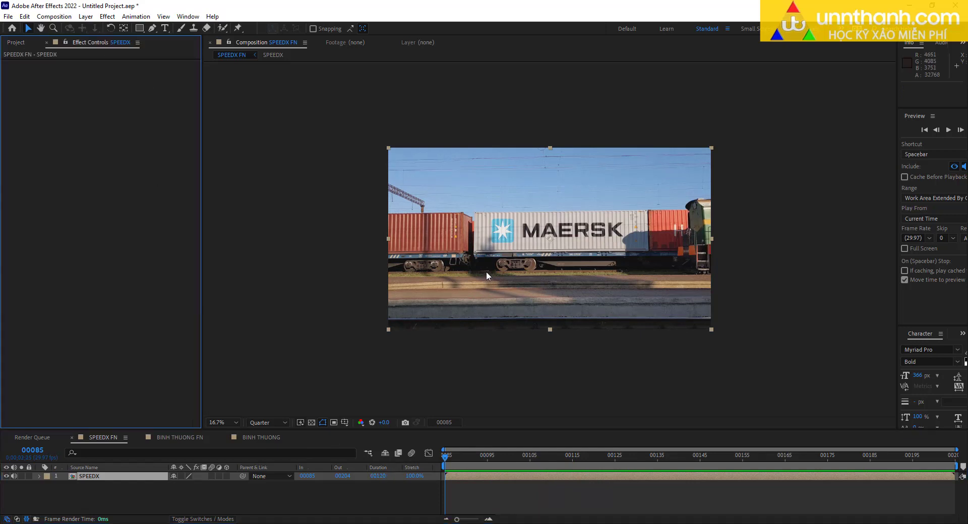
key(ctrl+space)
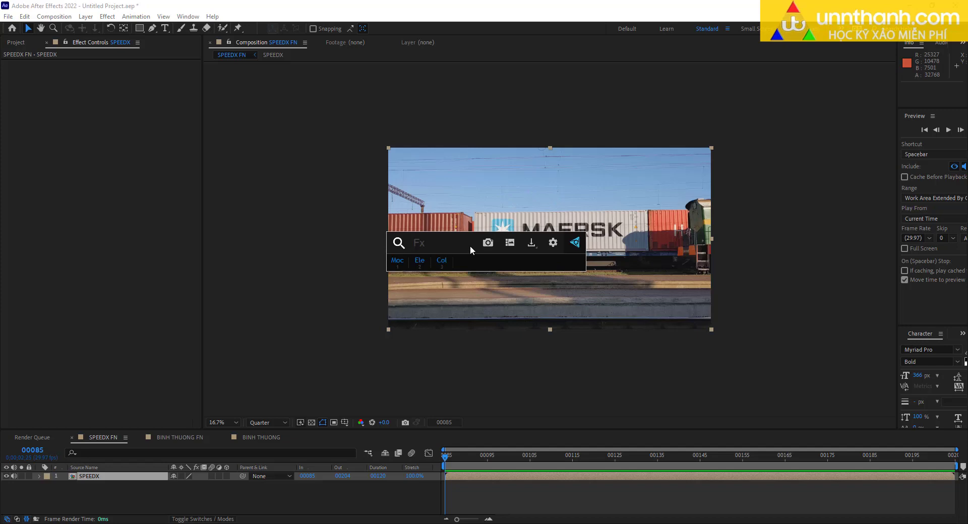
Step: Search 'spe' and apply the SpeedX effect to the SPEEDX layer
text(spe)
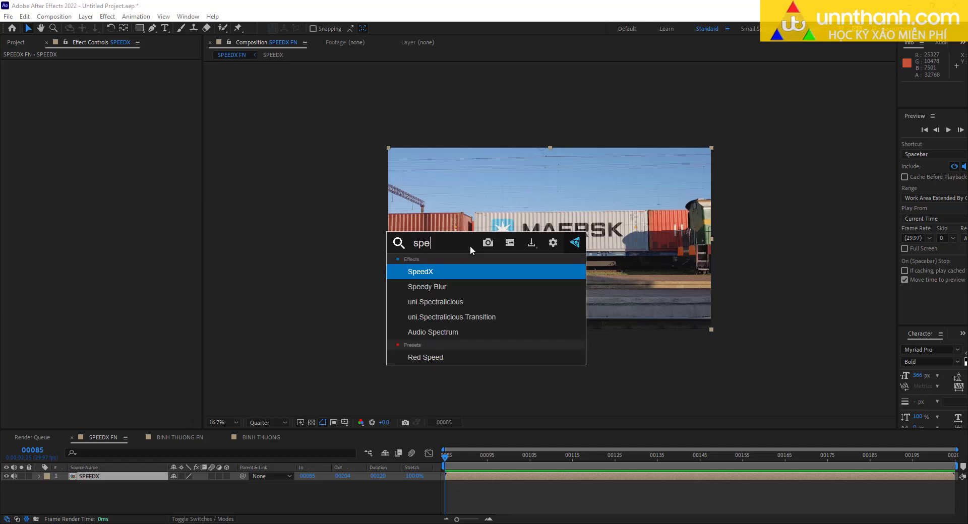
click(459, 271)
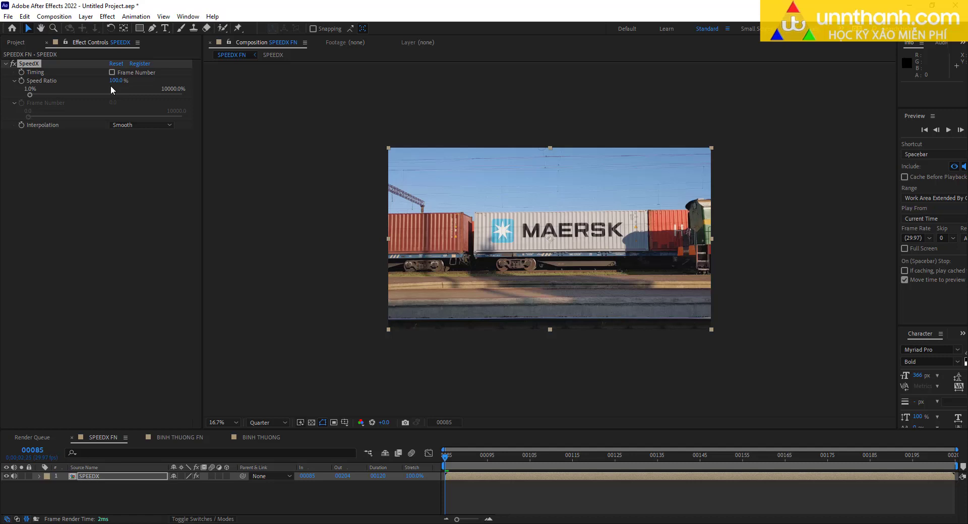
Step: Preview the clip with SpeedX at its default speed
key(space)
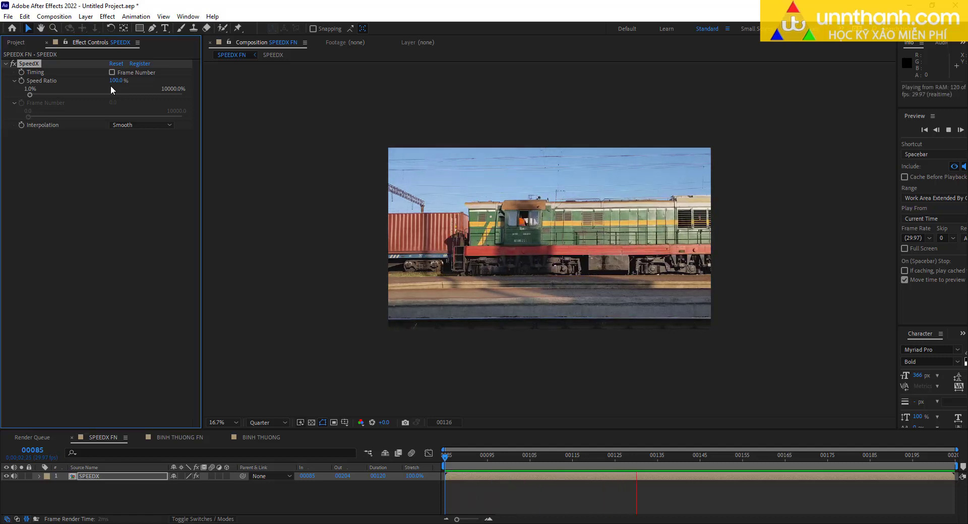
key(space)
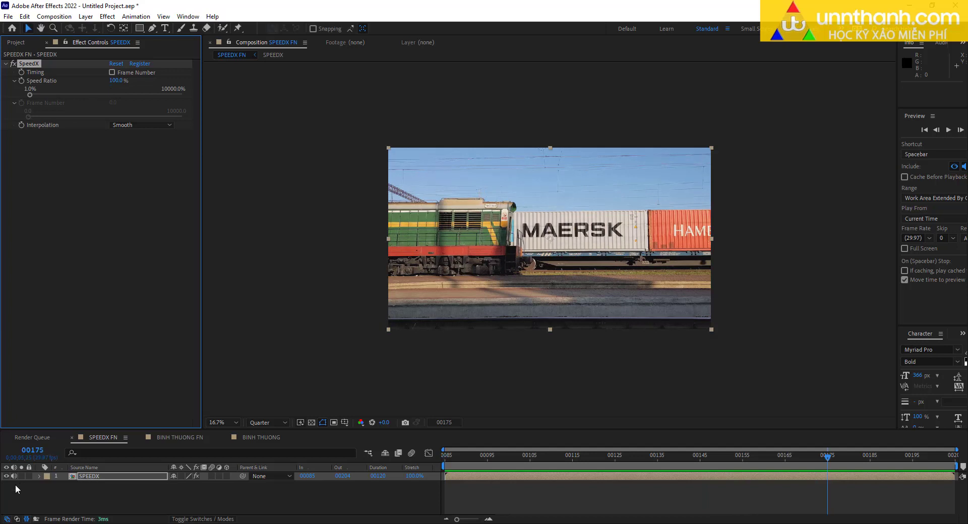
click(15, 486)
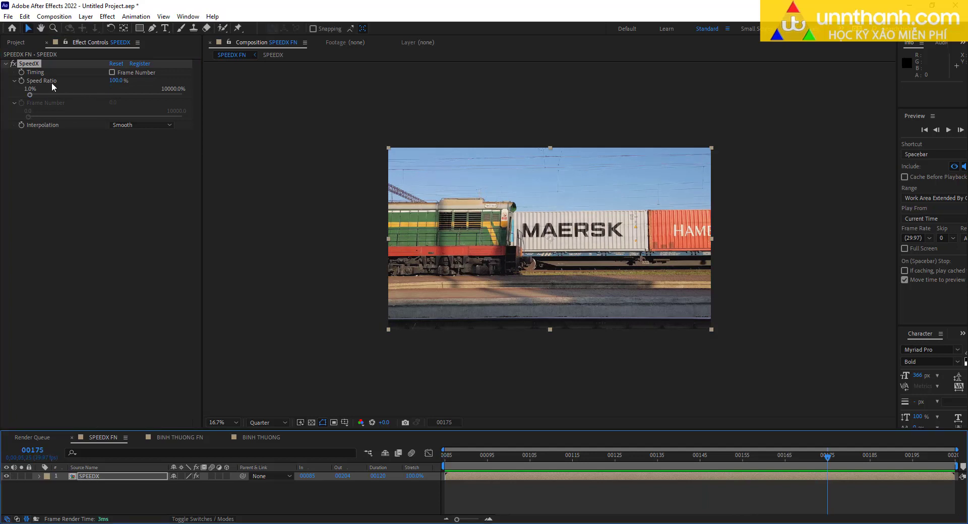
Step: Set the SpeedX Speed Ratio to 200% and preview the sped-up clip
click(116, 80)
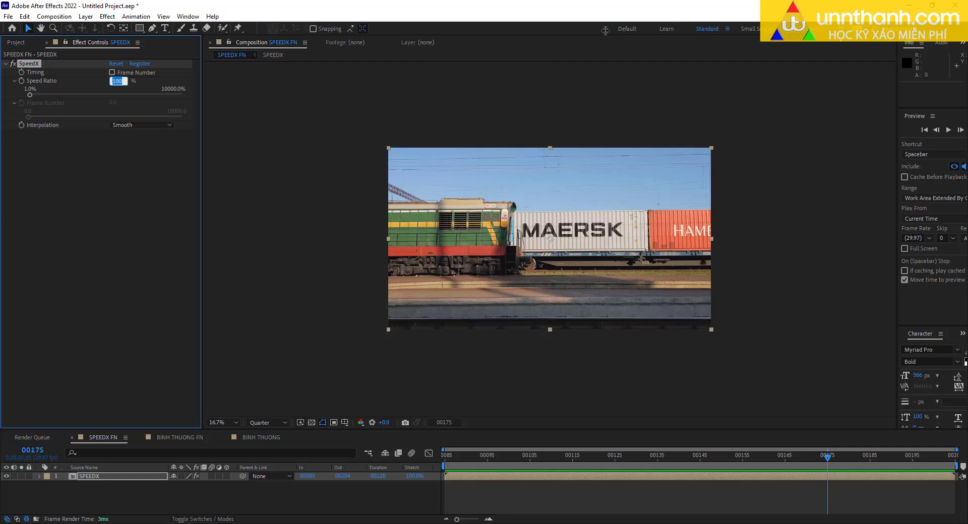
text(200)
key(Return)
key(space)
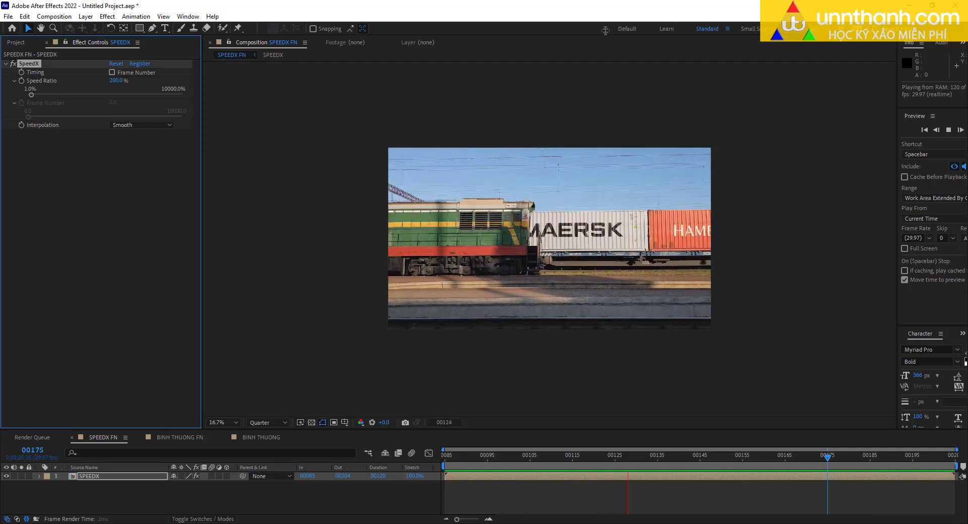
key(space)
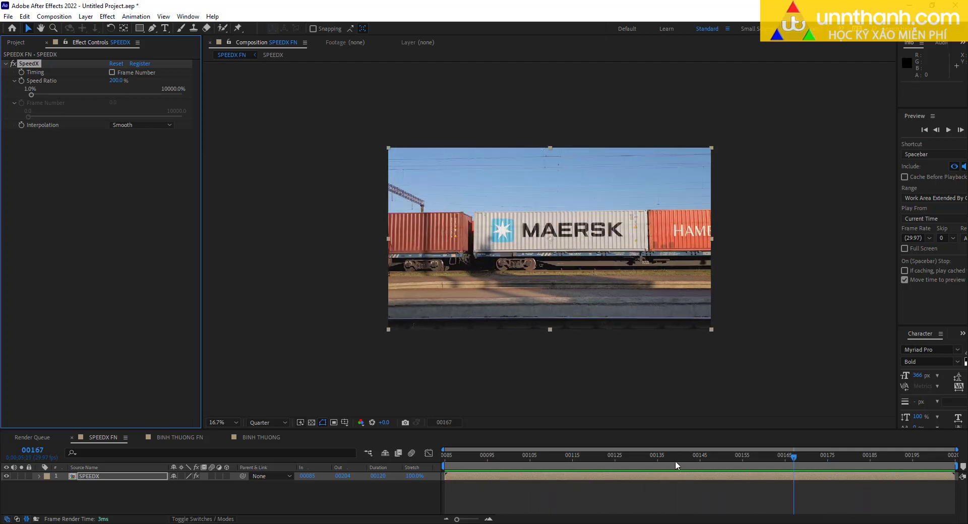
click(243, 464)
key(Home)
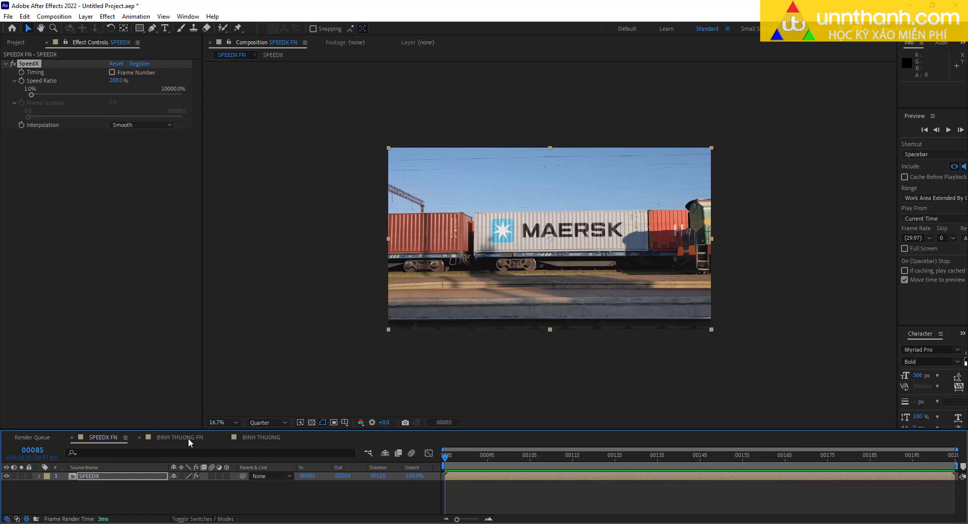
click(189, 438)
Step: Stretch the BINH THUONG layer to 327%, then preview and scrub SPEEDX FN at 200% speed
drag(413, 481, 428, 477)
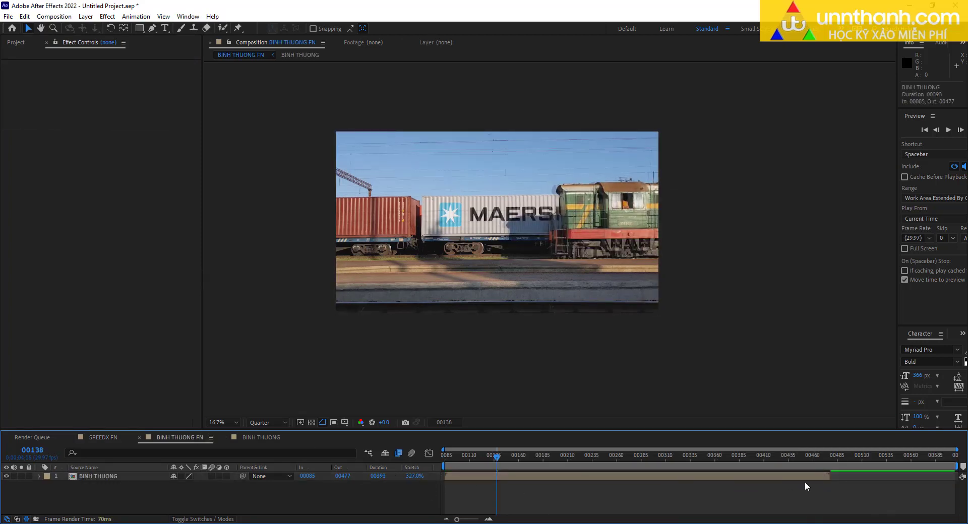
click(108, 439)
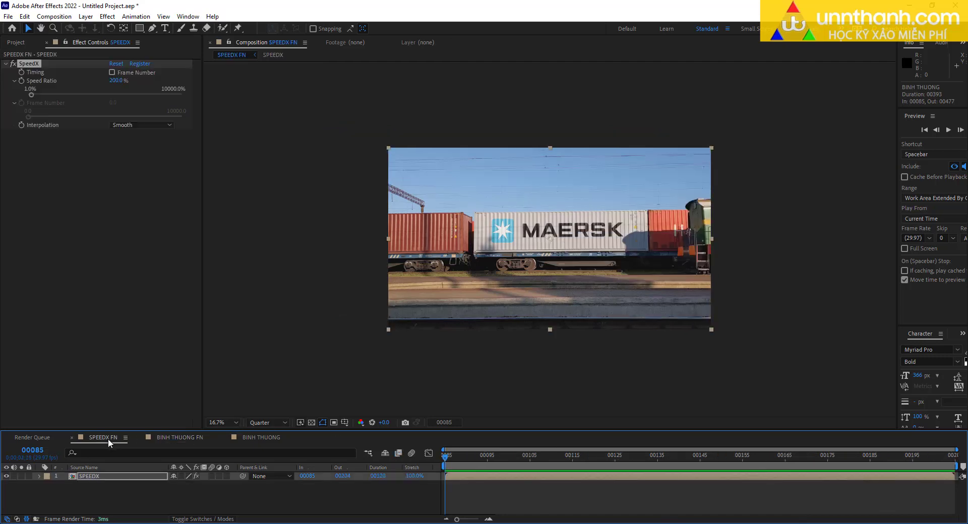
key(space)
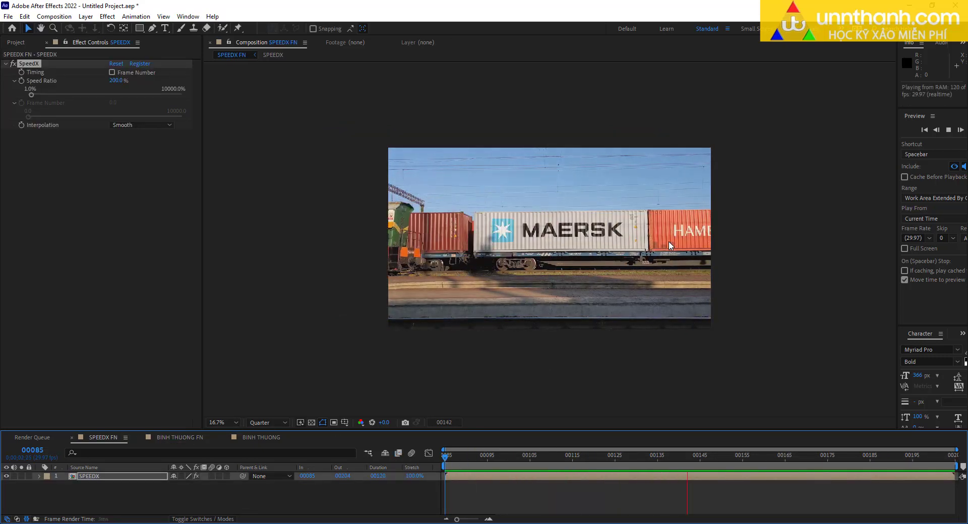
key(space)
drag(793, 457, 904, 457)
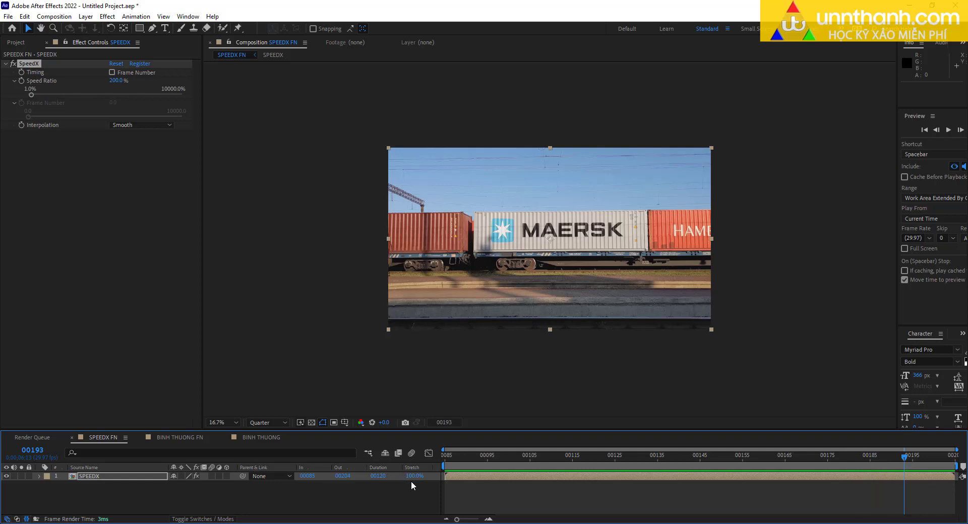
drag(612, 457, 794, 458)
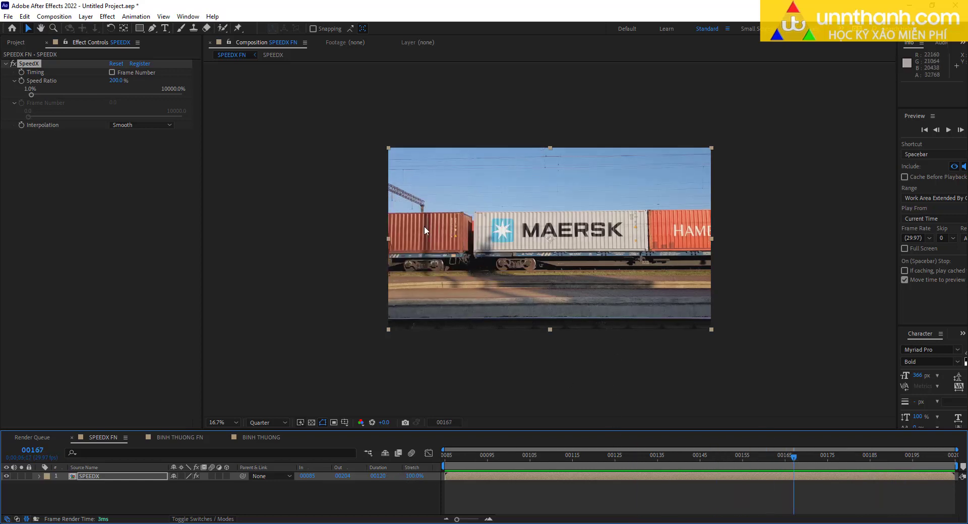
Step: Set the SpeedX Speed Ratio to 350% and preview the result
click(115, 80)
text(350)
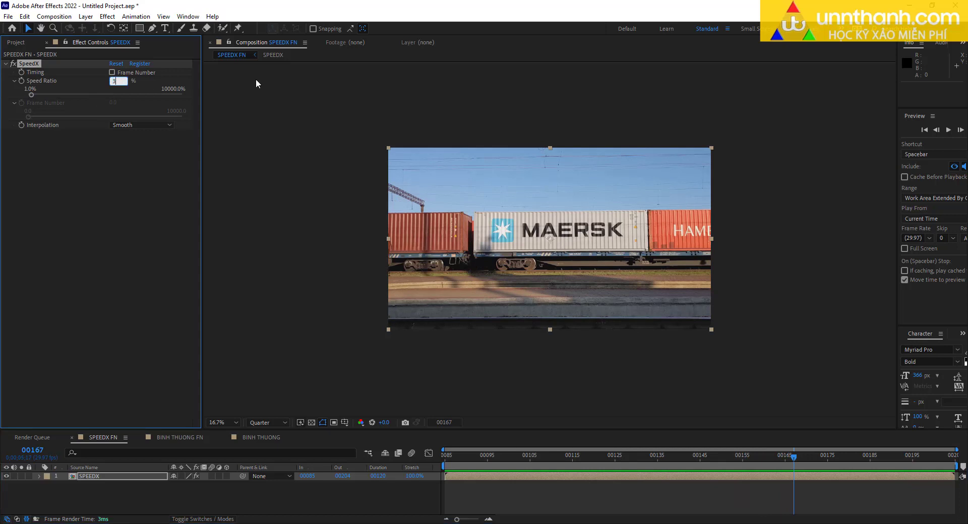
key(Return)
key(space)
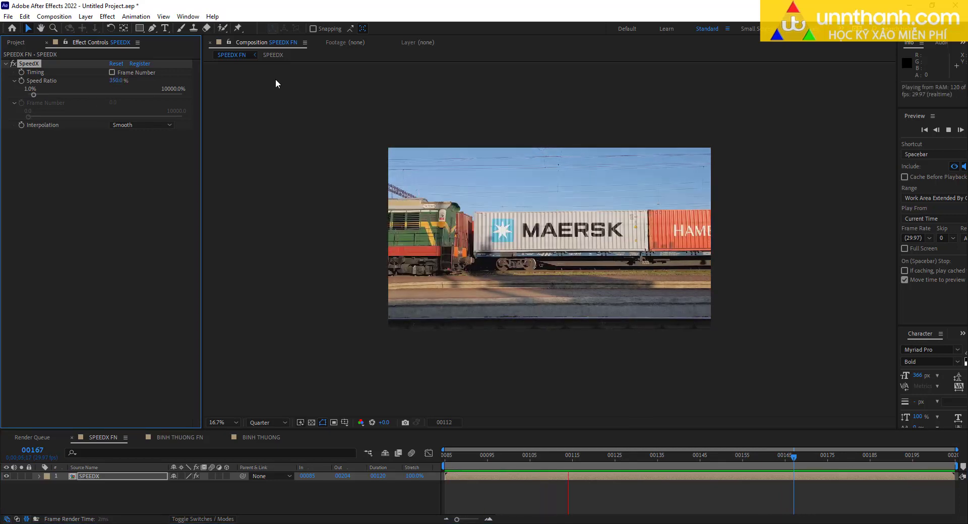
key(space)
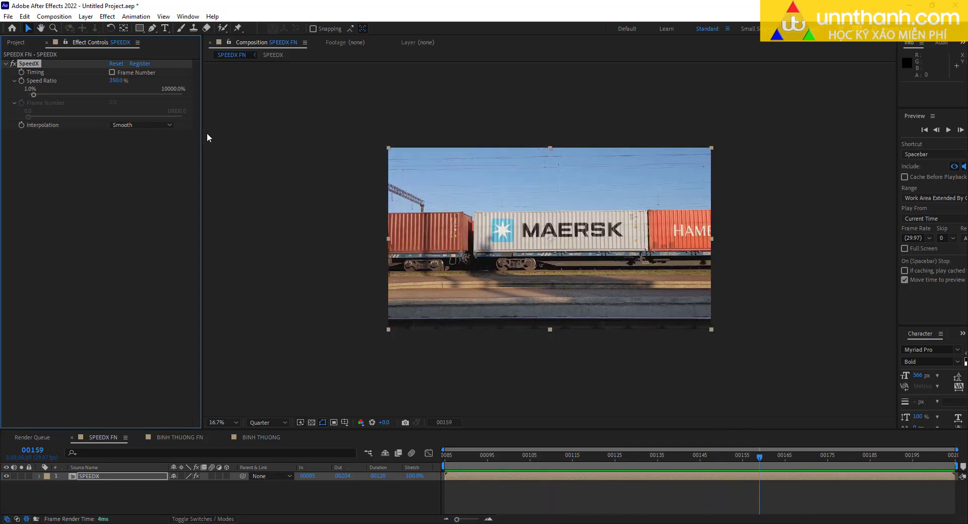
Step: Lower the Speed Ratio to 50% and preview the slowed clip
click(112, 79)
text(50)
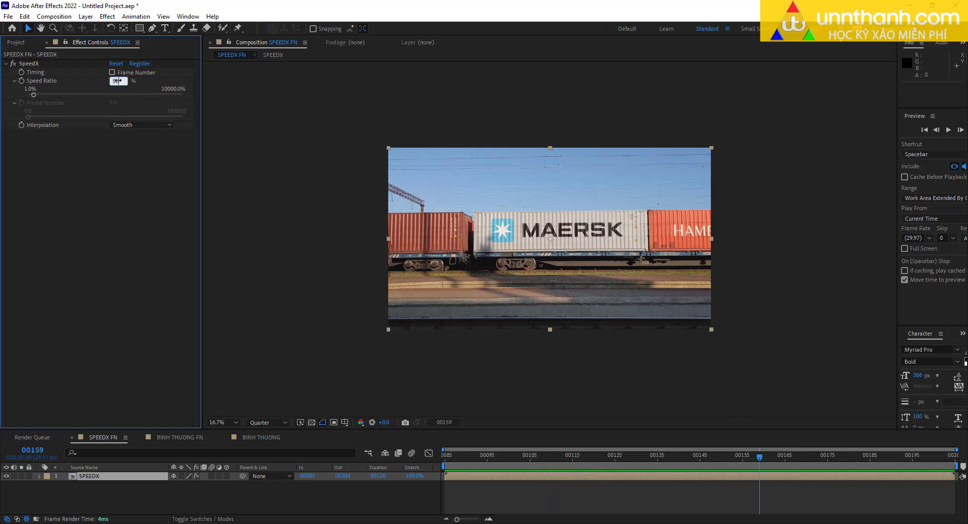
key(Return)
key(space)
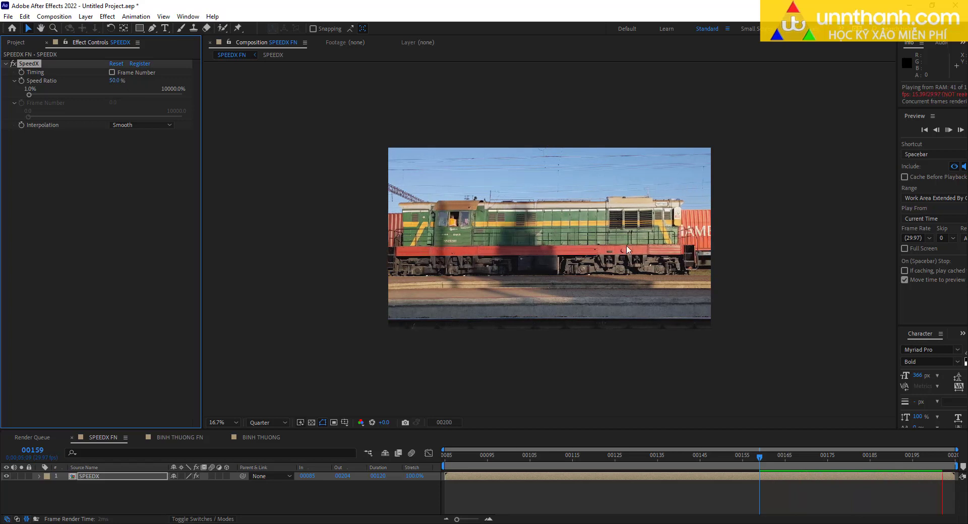
key(space)
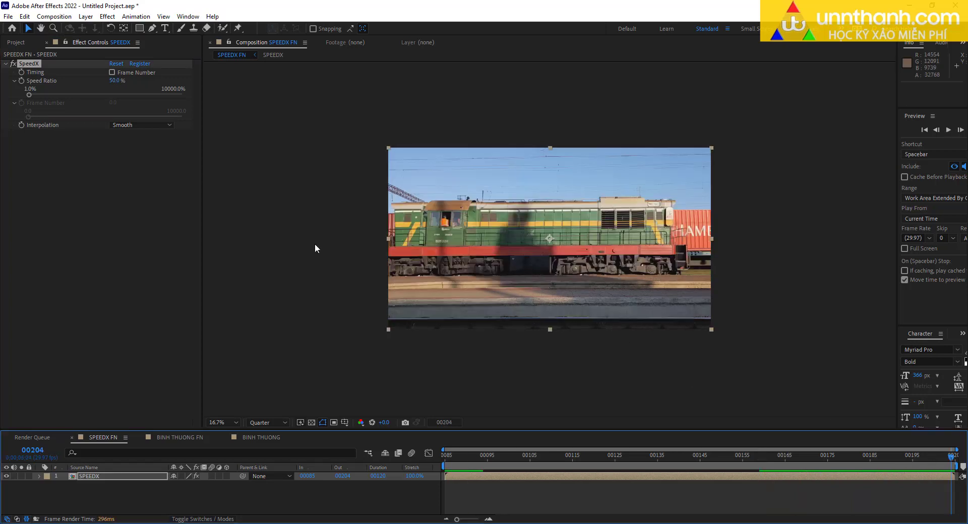
Step: Toggle SpeedX off and back on to compare, then preview from the start
click(13, 64)
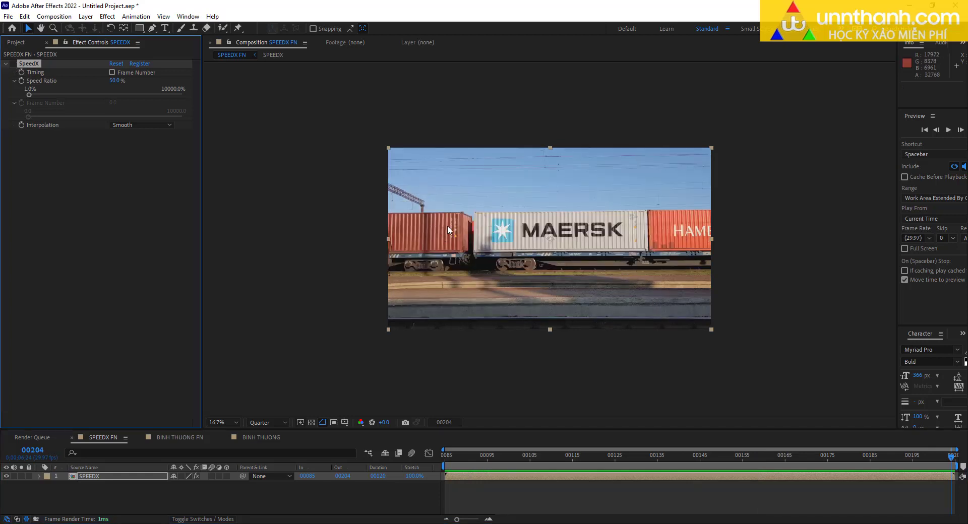
click(13, 64)
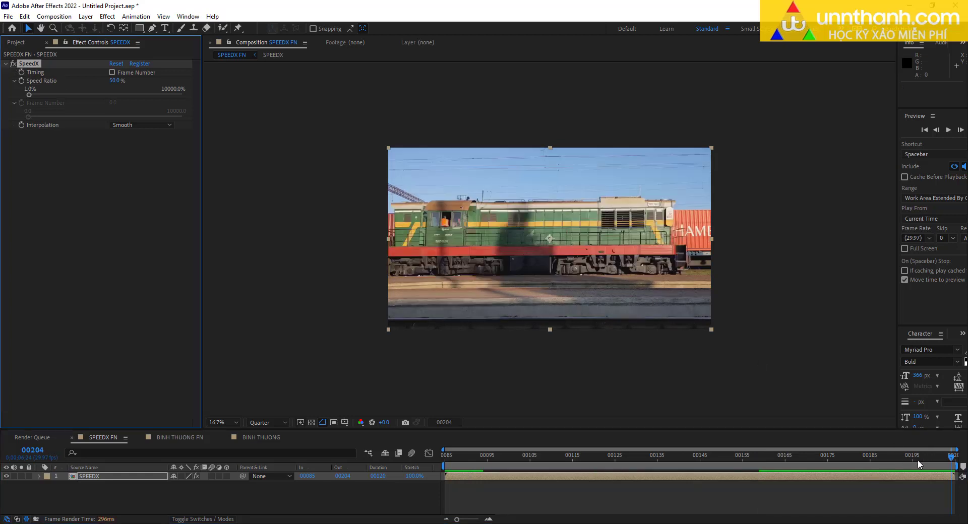
key(space)
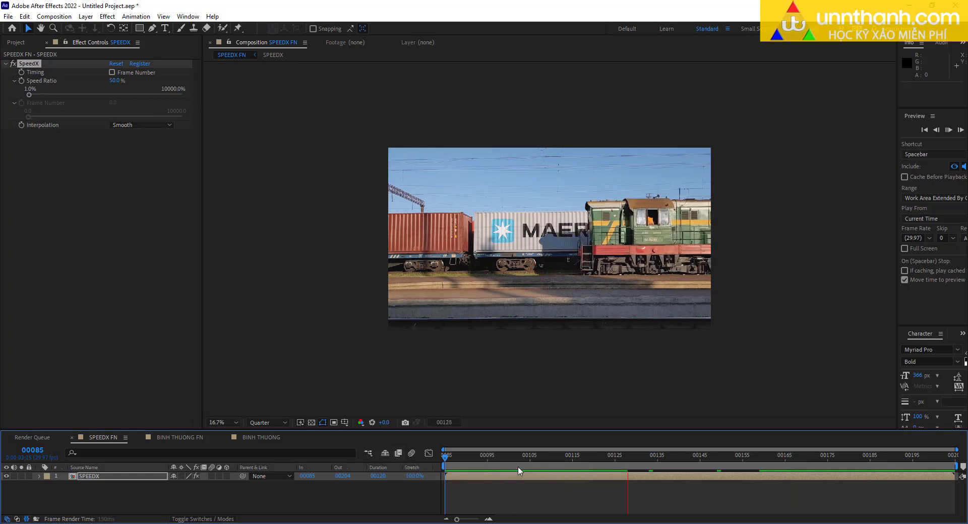
key(space)
key(Home)
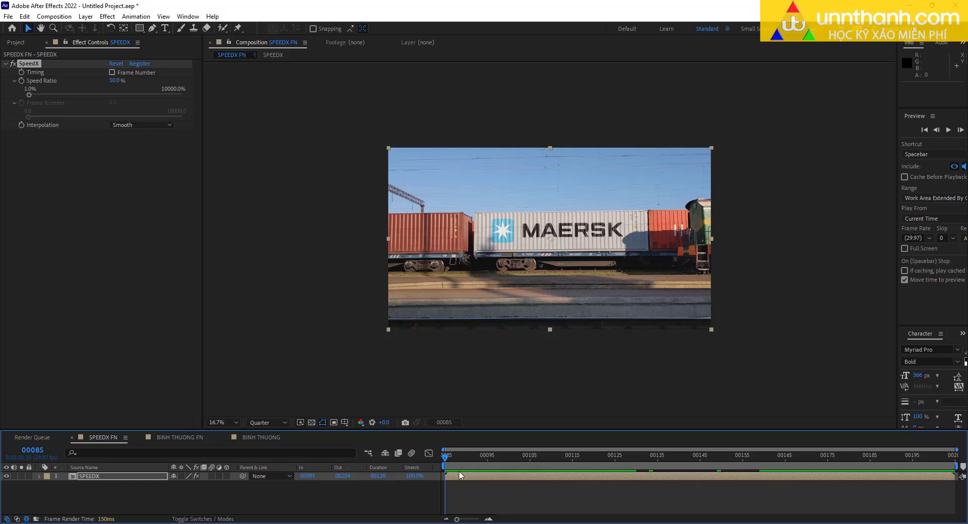
Step: Enable Time Remapping on the SPEEDX layer
right_click(461, 474)
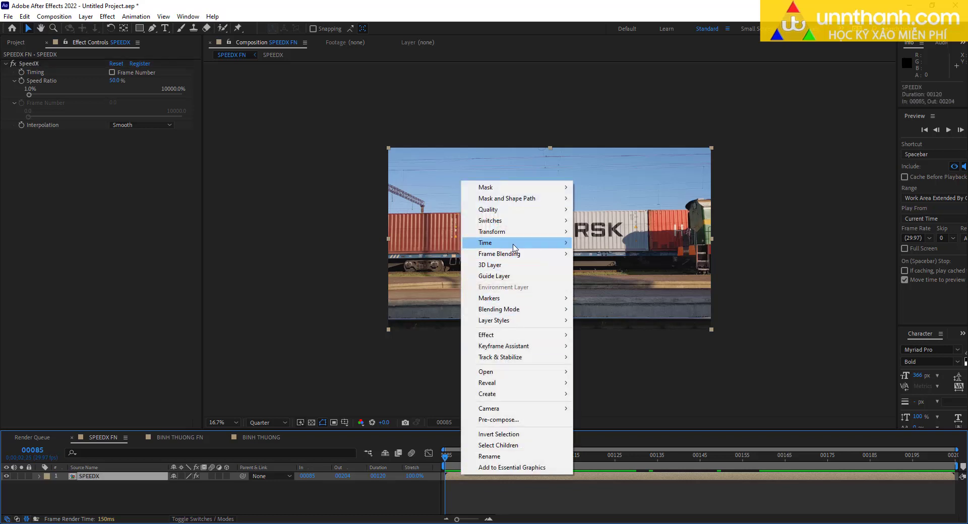
mouse_move(514, 247)
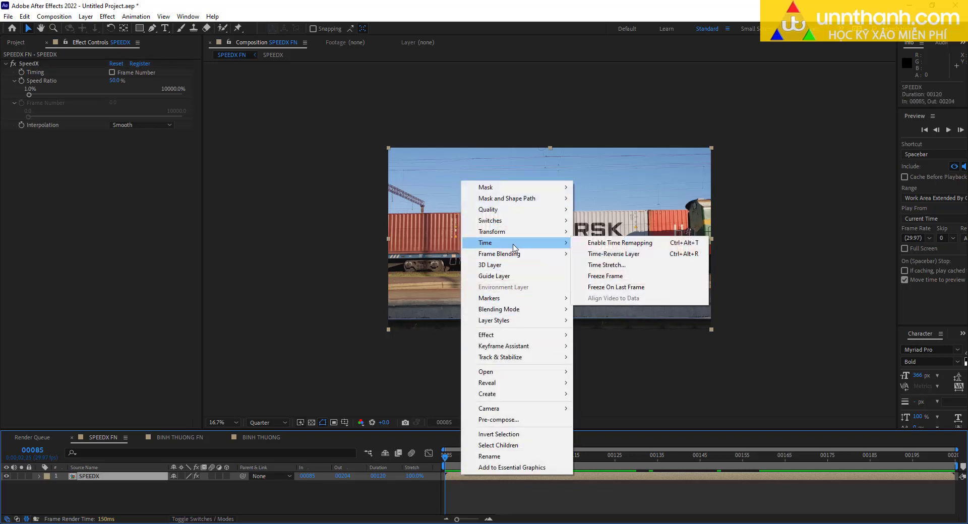
click(609, 244)
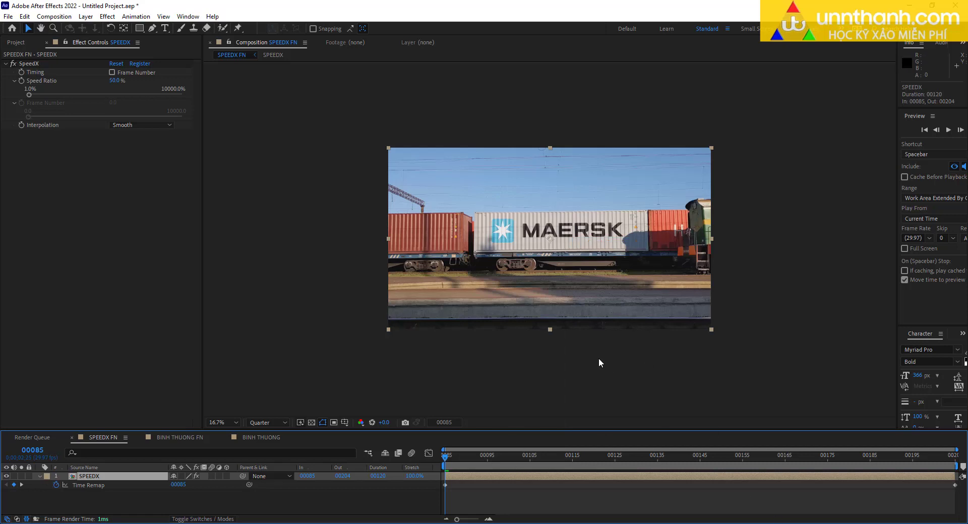
Step: Set the SPEEDX FN composition to start frame 0 with duration 00520
key(ctrl+k)
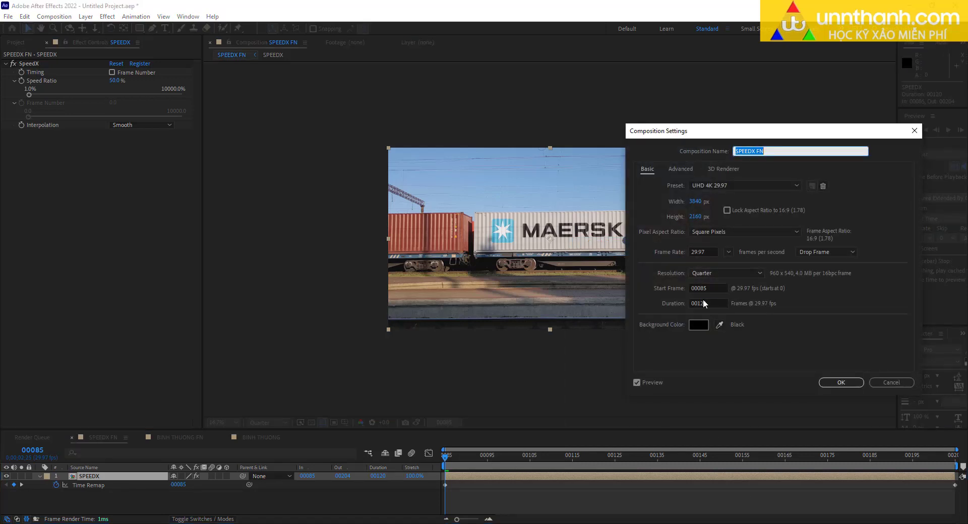
click(706, 289)
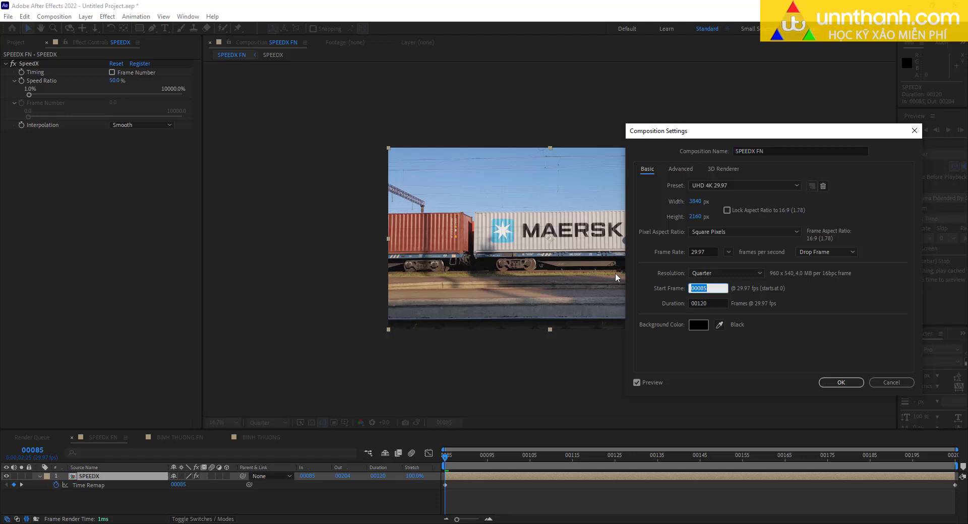
text(0)
click(701, 303)
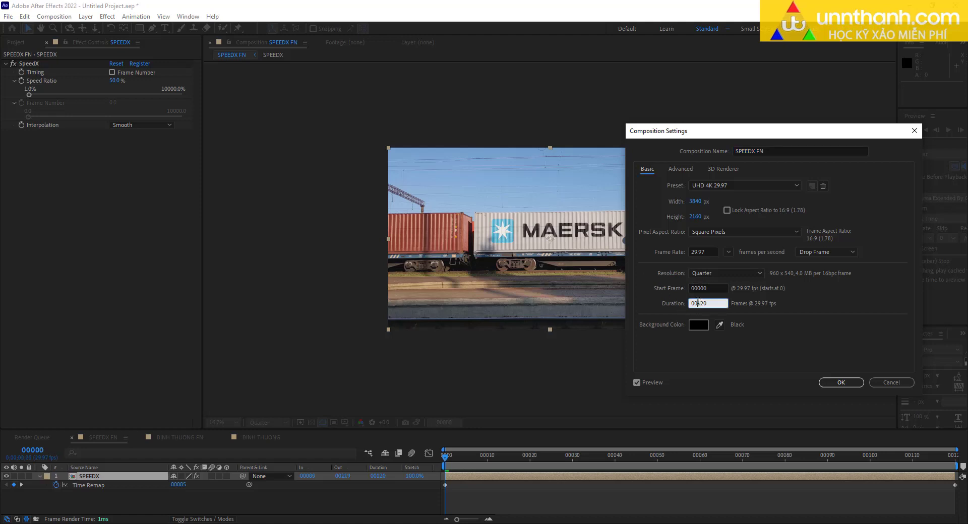
key(BackSpace)
text(5)
key(Return)
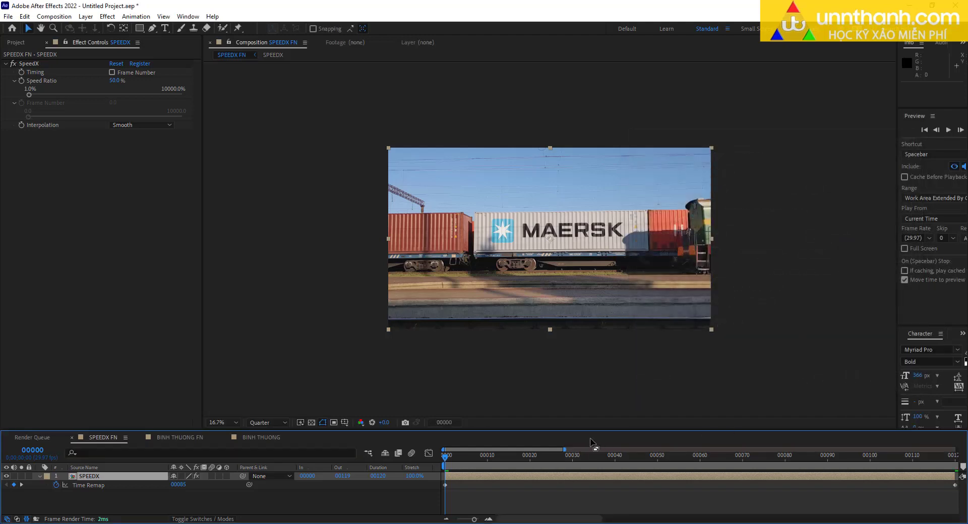
Step: Extend the time-remapped SPEEDX layer to 00531 frames and scrub to its end
drag(563, 450, 692, 449)
drag(776, 450, 961, 446)
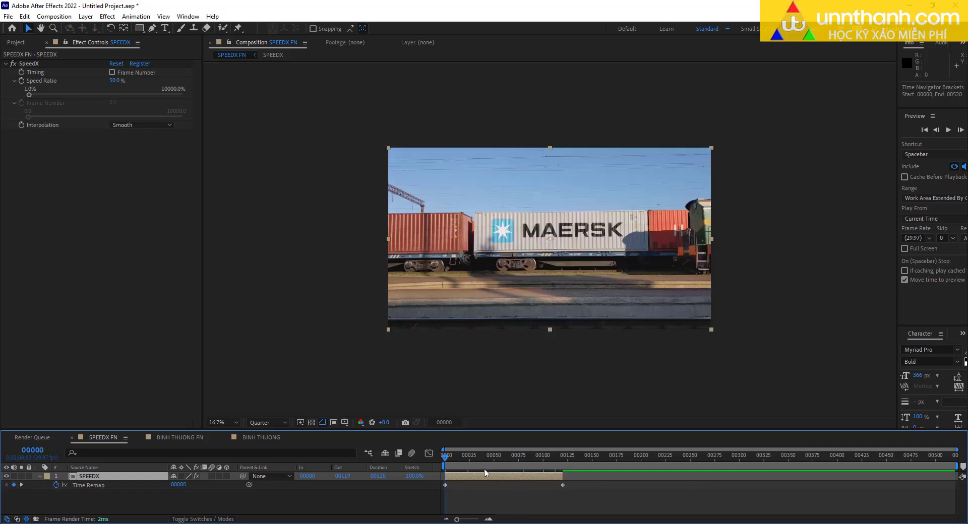
right_click(117, 475)
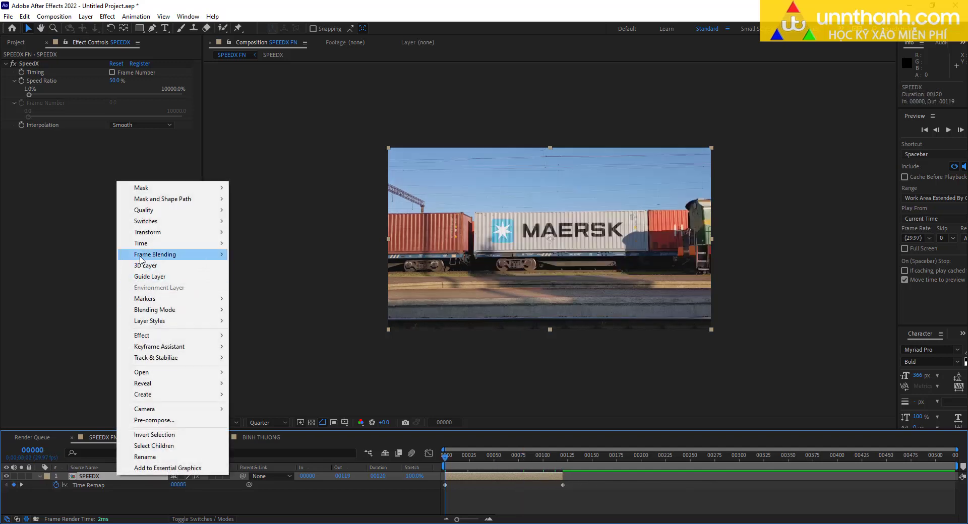
mouse_move(147, 244)
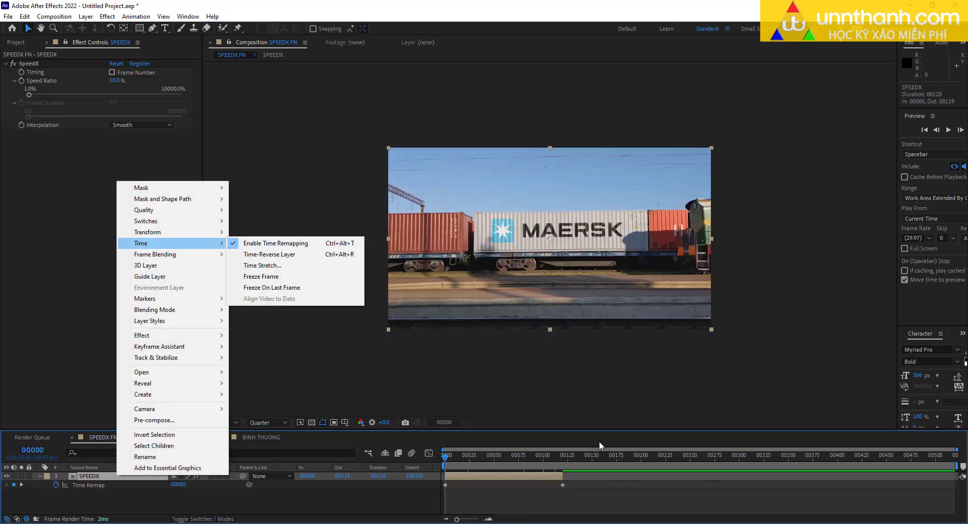
key(Escape)
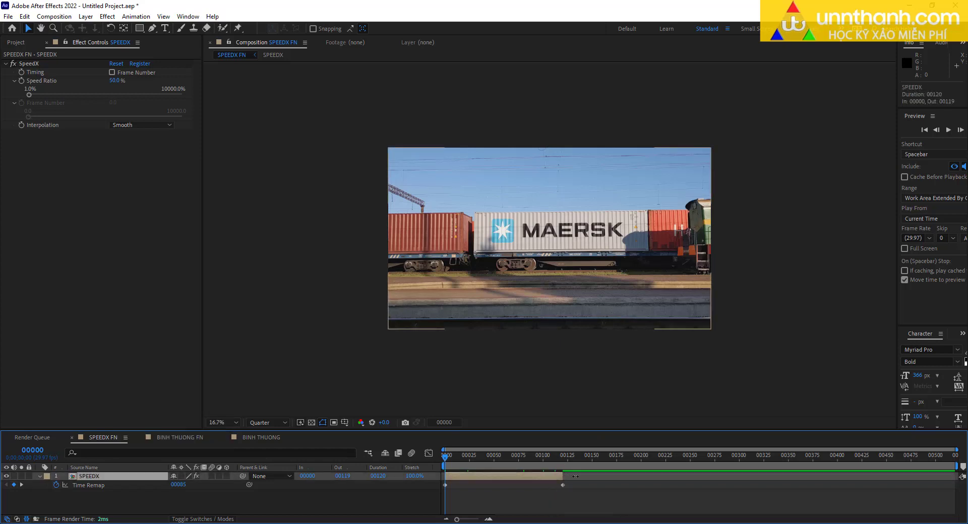
mouse_move(651, 471)
mouse_down()
mouse_move(849, 471)
mouse_move(505, 456)
mouse_up()
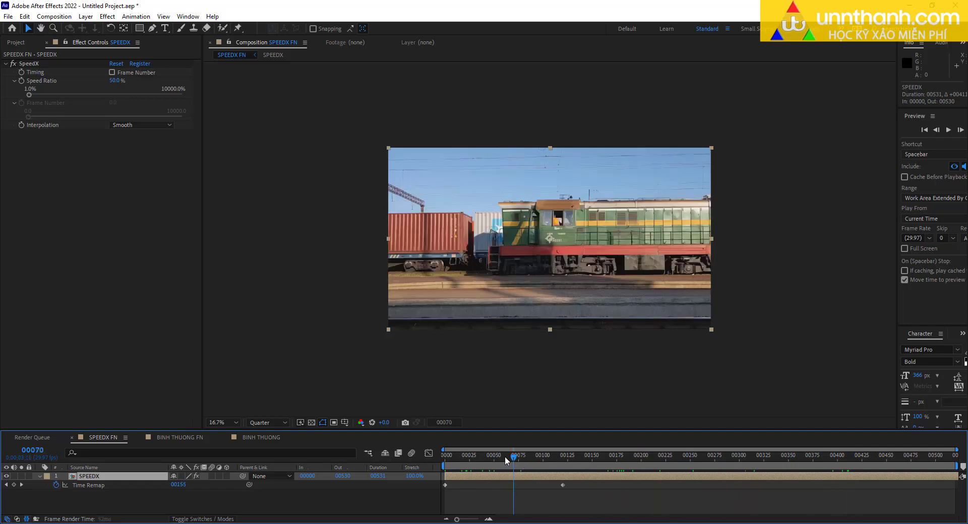
Step: Reset SpeedX to restore a 100% Speed Ratio and preview the clip
click(125, 81)
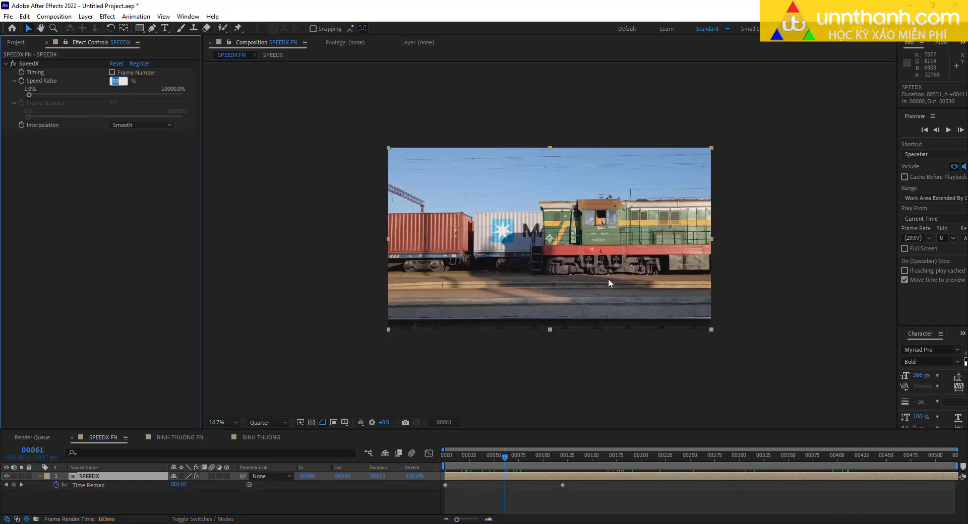
click(119, 64)
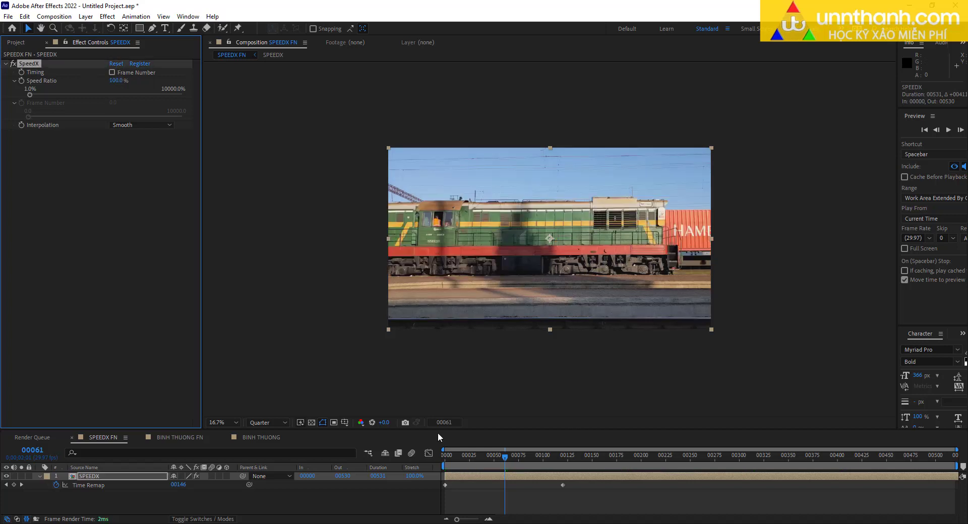
drag(504, 456, 217, 447)
key(space)
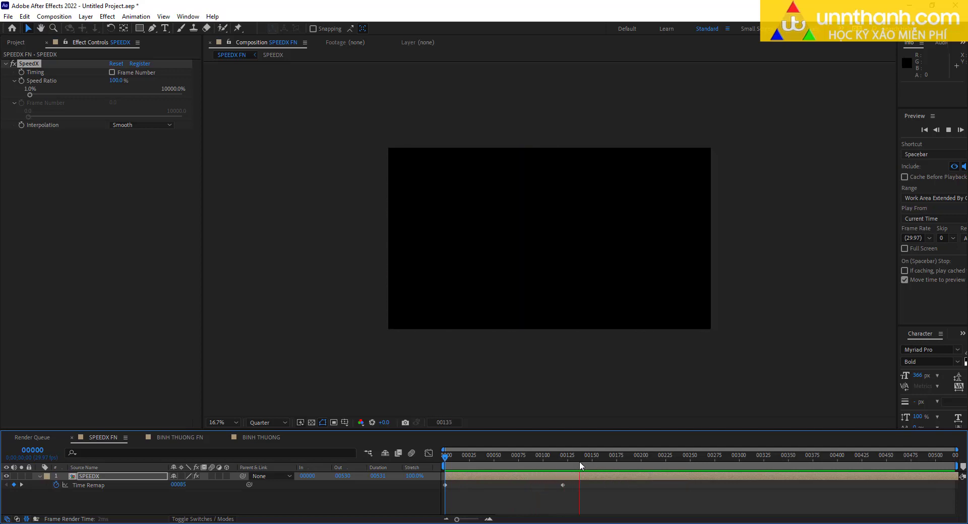
Step: Set the SpeedX Speed Ratio to 30%
mouse_move(579, 462)
mouse_down()
mouse_move(637, 474)
mouse_move(475, 476)
mouse_up()
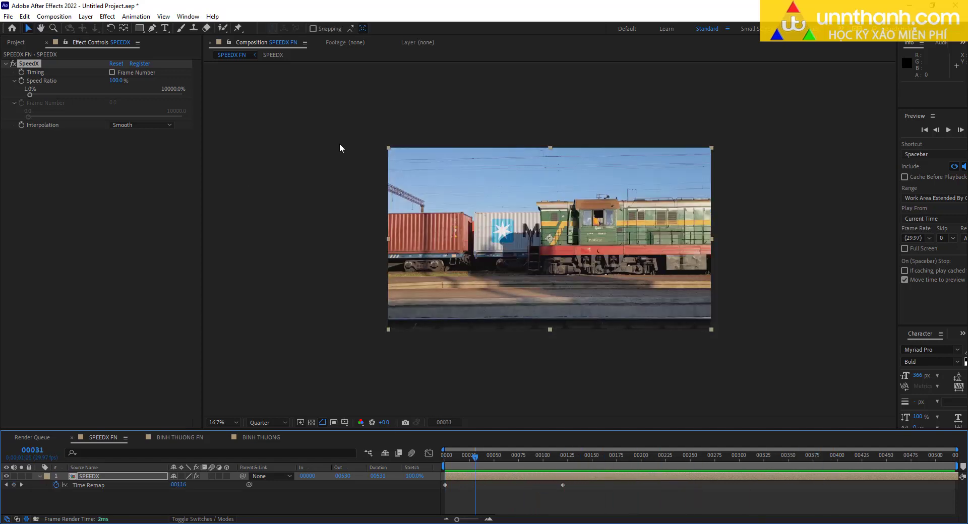
click(116, 81)
text(30)
key(Return)
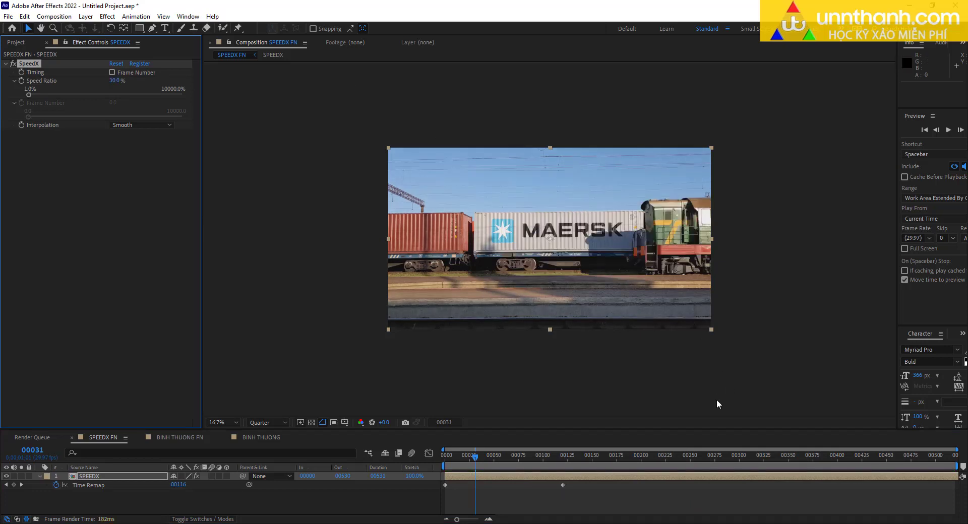
Step: Preview the slowed clip and fit the Composition viewer to the panel
key(space)
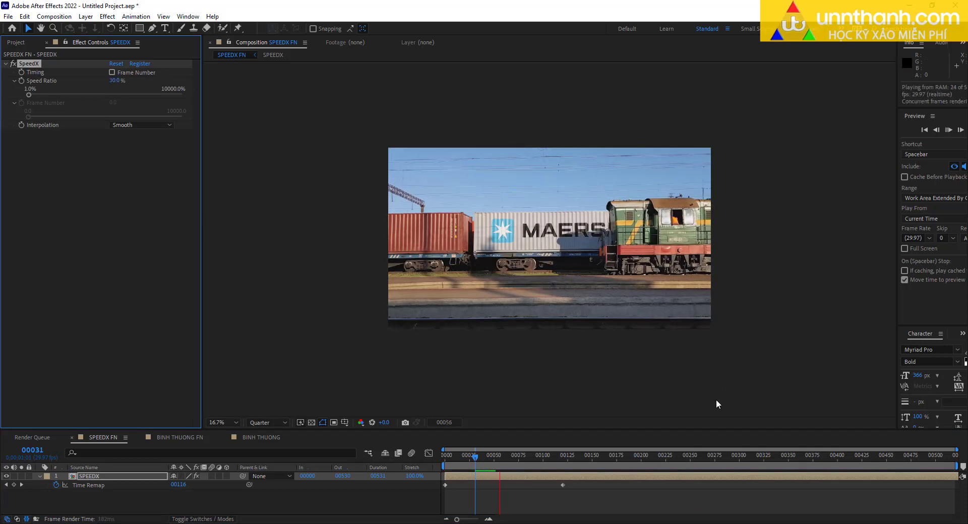
click(353, 308)
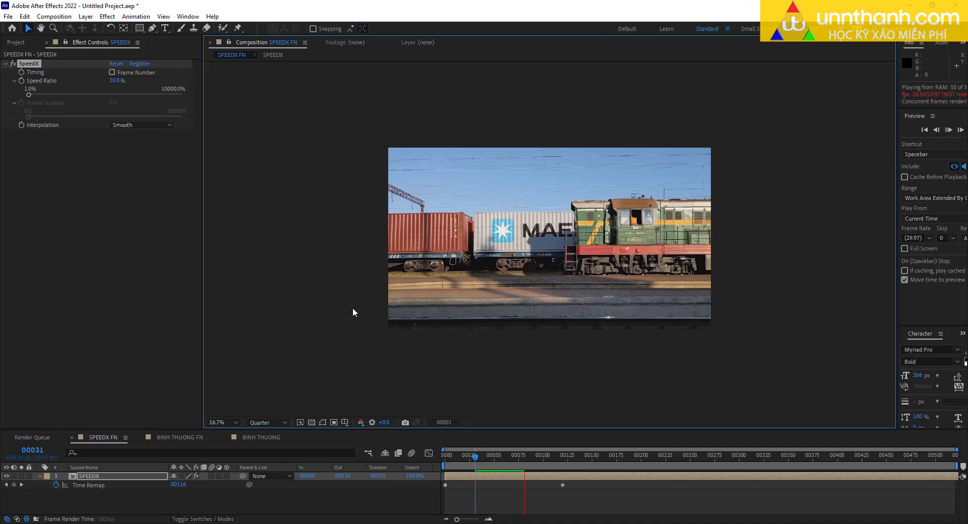
key(shift+slash)
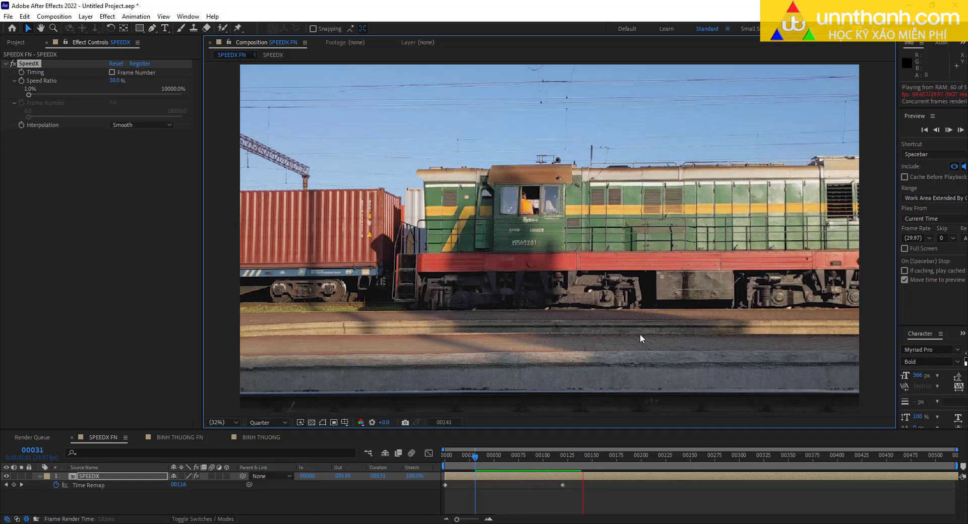
Step: Trim the SPEEDX layer's out point to frame 00398, where the footage ends, and preview it
click(738, 460)
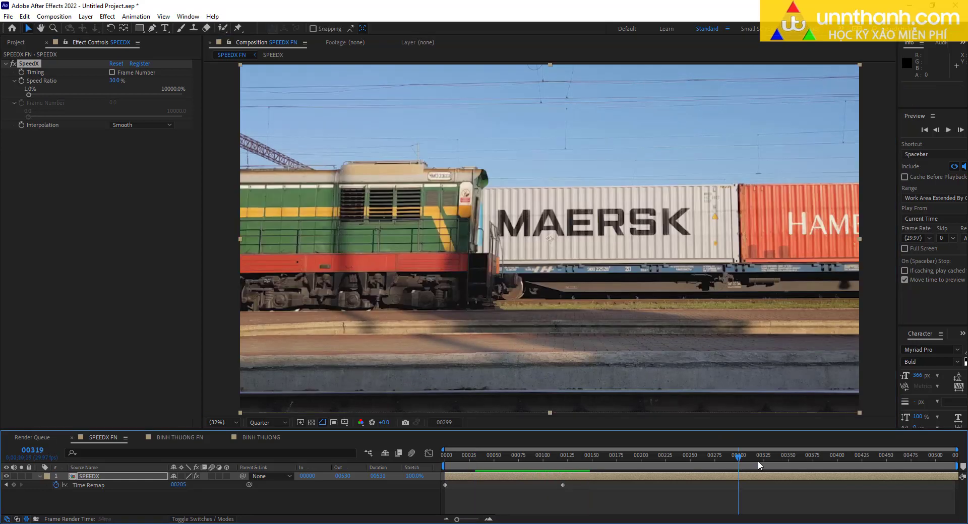
scroll(592, 314, down, 2)
click(770, 458)
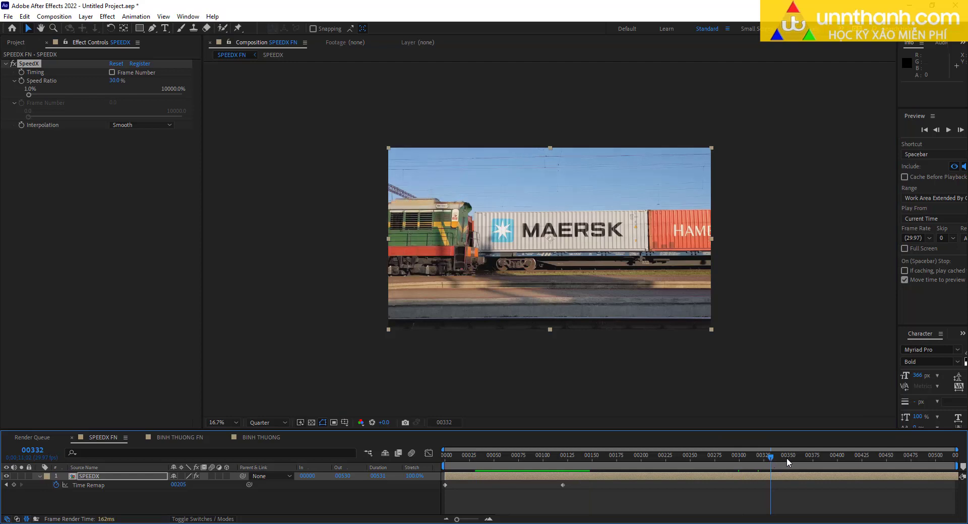
drag(786, 458, 817, 458)
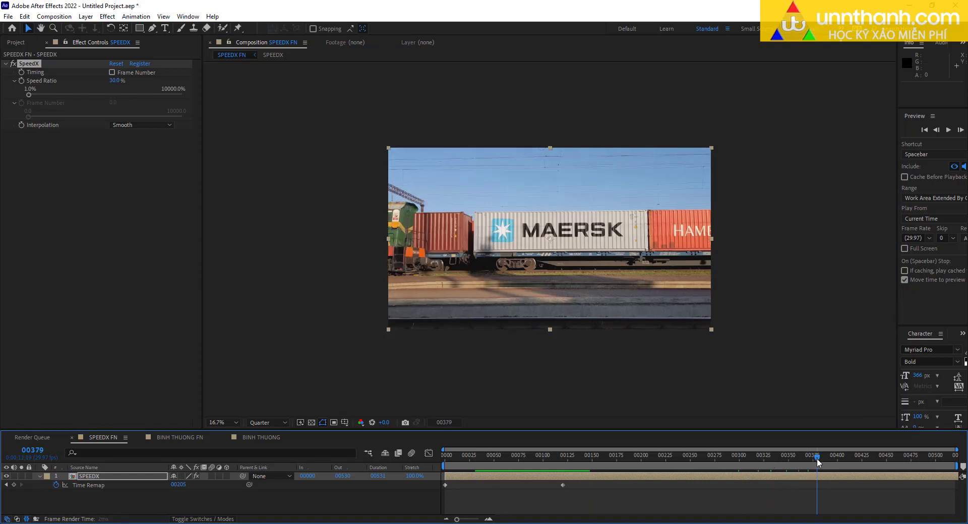
drag(817, 459, 834, 458)
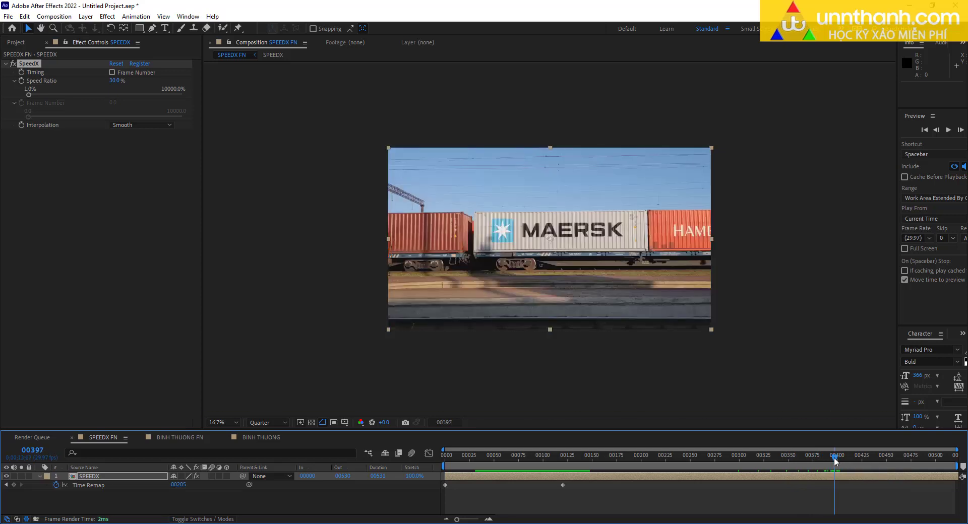
drag(834, 458, 836, 458)
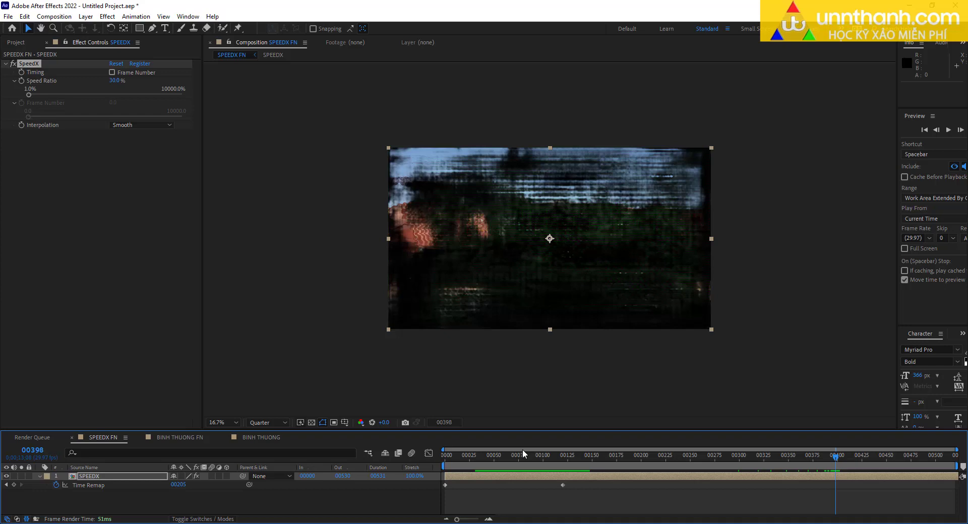
click(841, 476)
key(alt+bracketright)
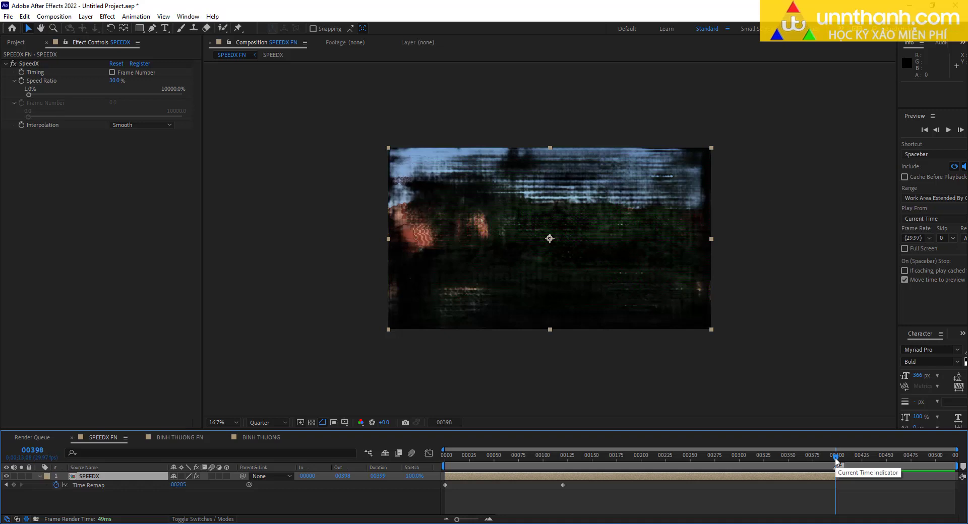
key(space)
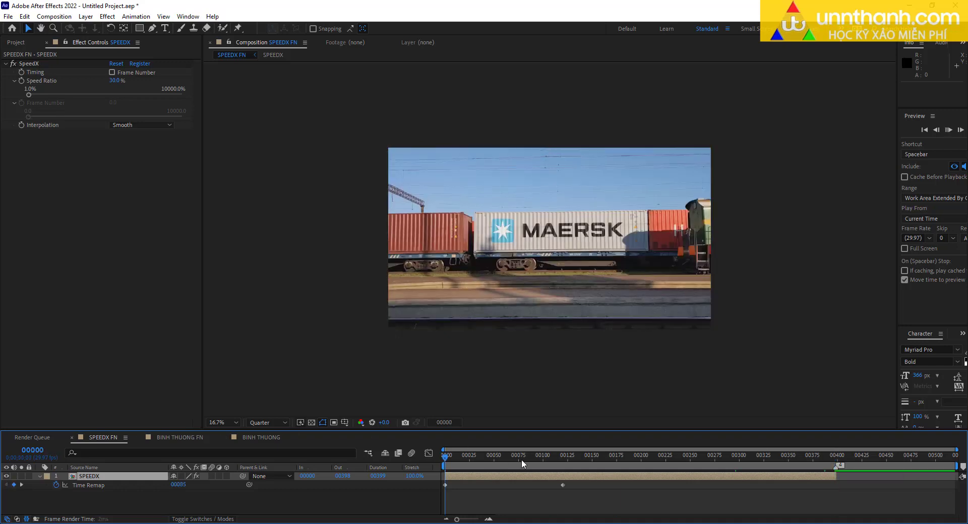
Step: Switch to the BINH THUONG FN composition and preview the normal-speed clip
click(180, 437)
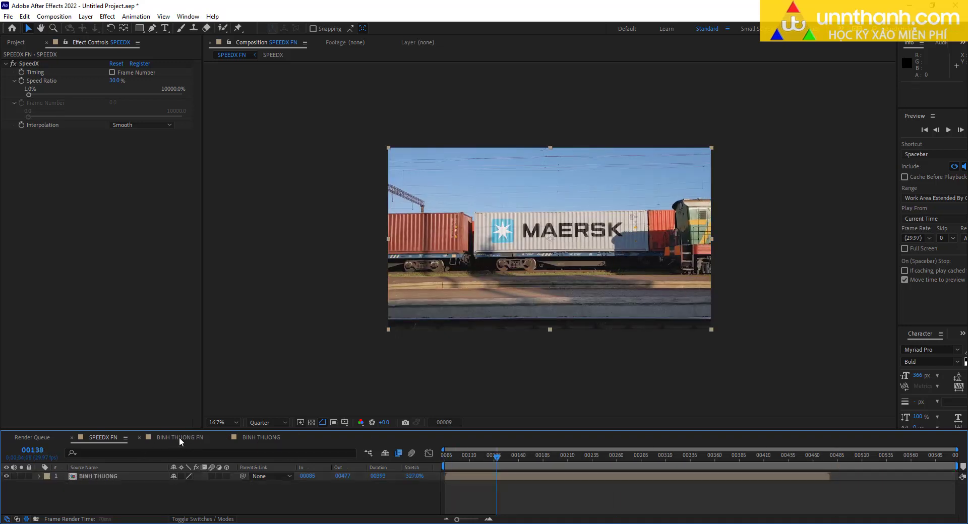
click(473, 476)
drag(500, 456, 521, 455)
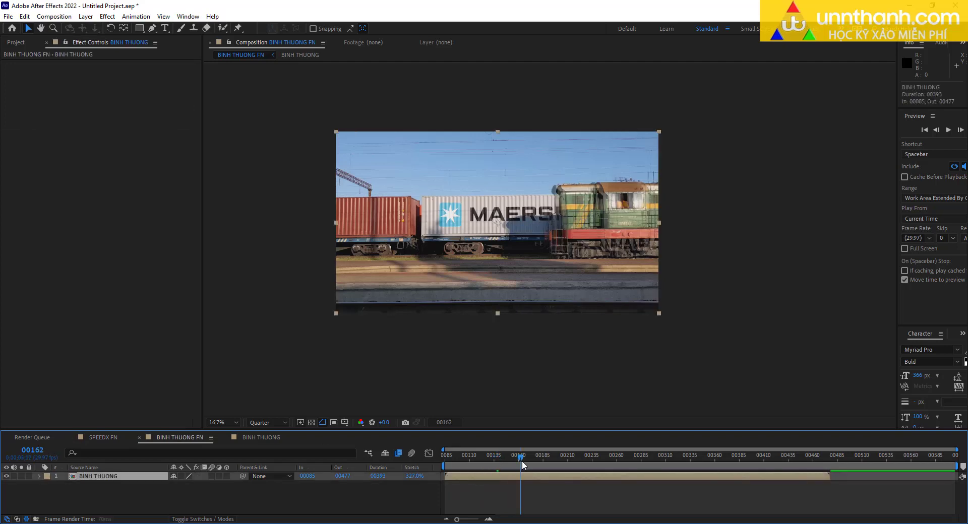
key(space)
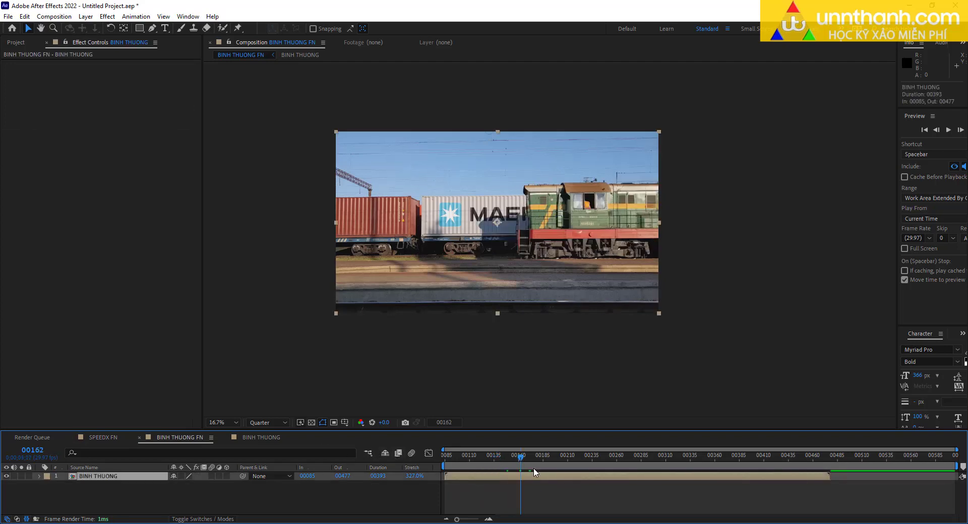
drag(540, 457, 546, 457)
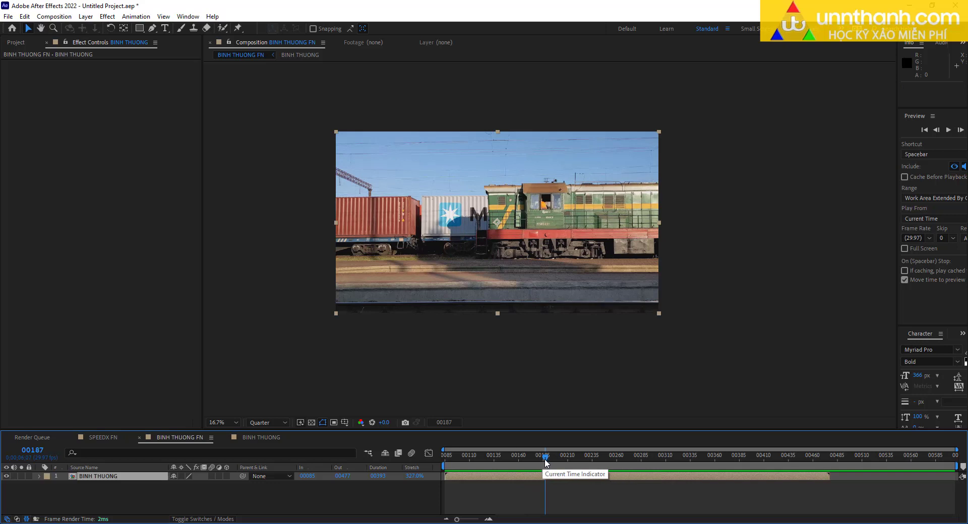
Step: Time-stretch the BINH THUONG layer to 398 frames and end the work area at its out point 00482
click(378, 476)
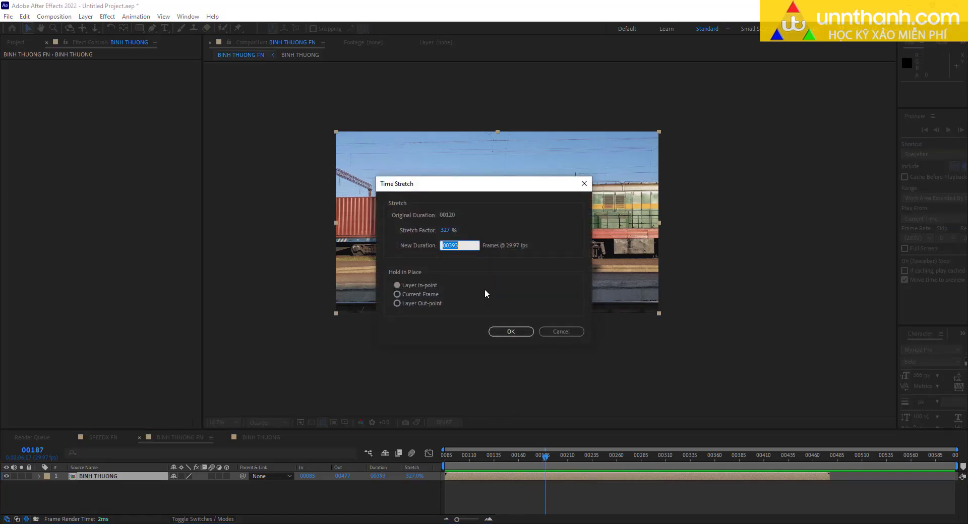
text(398)
click(511, 331)
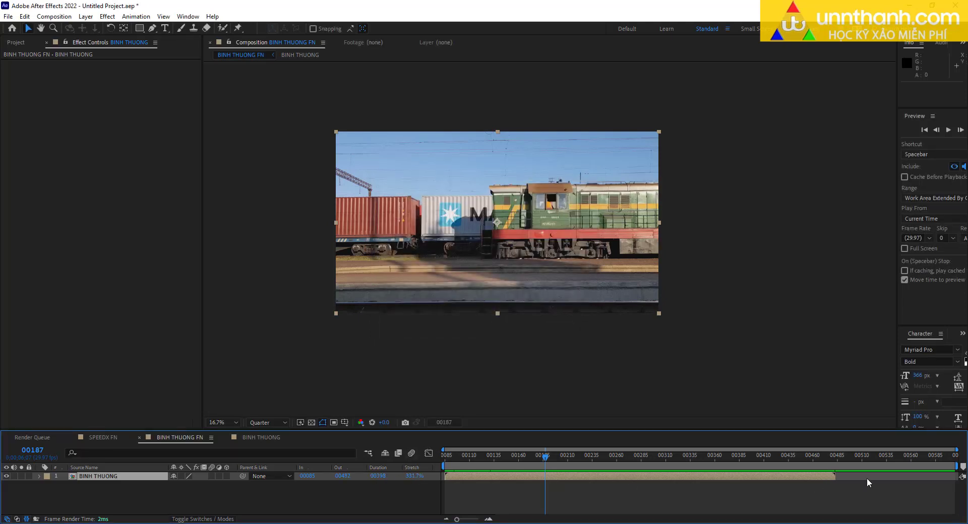
key(o)
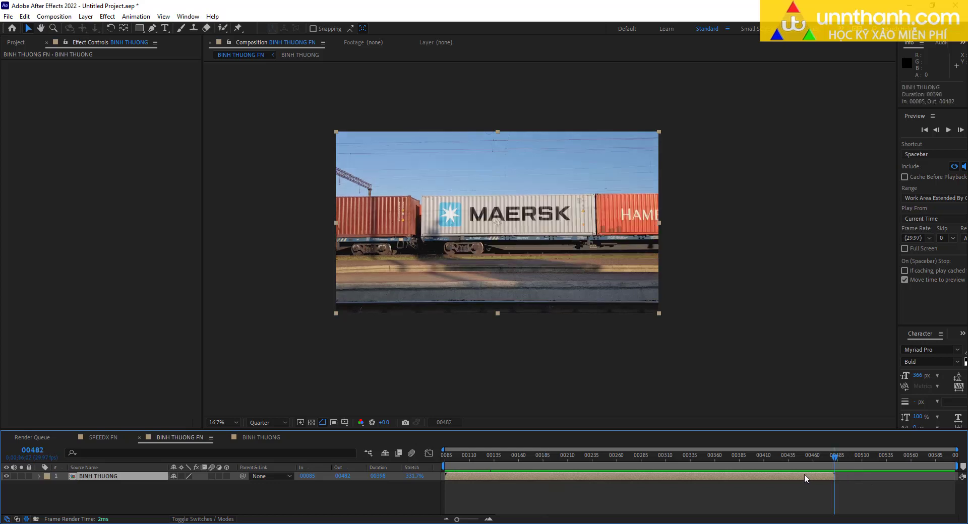
key(n)
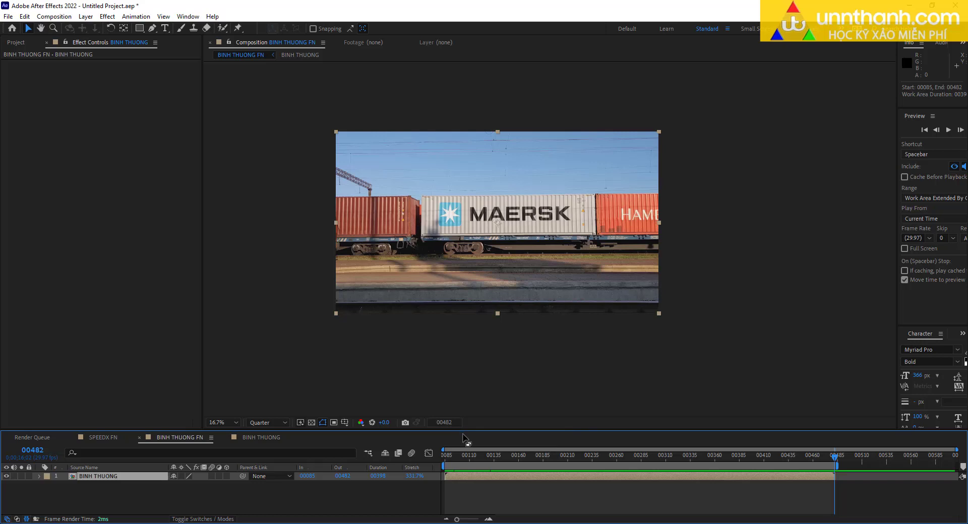
key(ctrl+k)
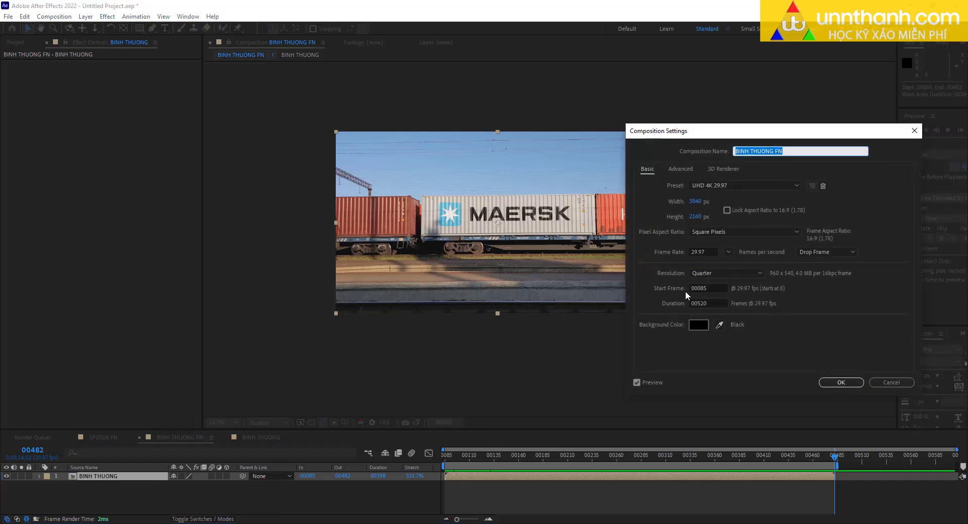
Step: Set the BINH THUONG FN composition's start frame to 0 and keep times shown as frames
click(709, 288)
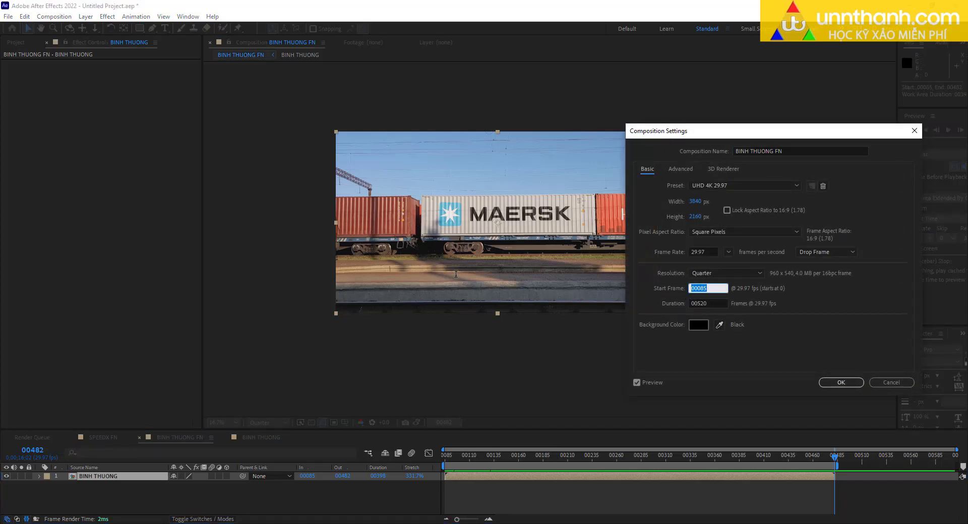
text(0)
key(Return)
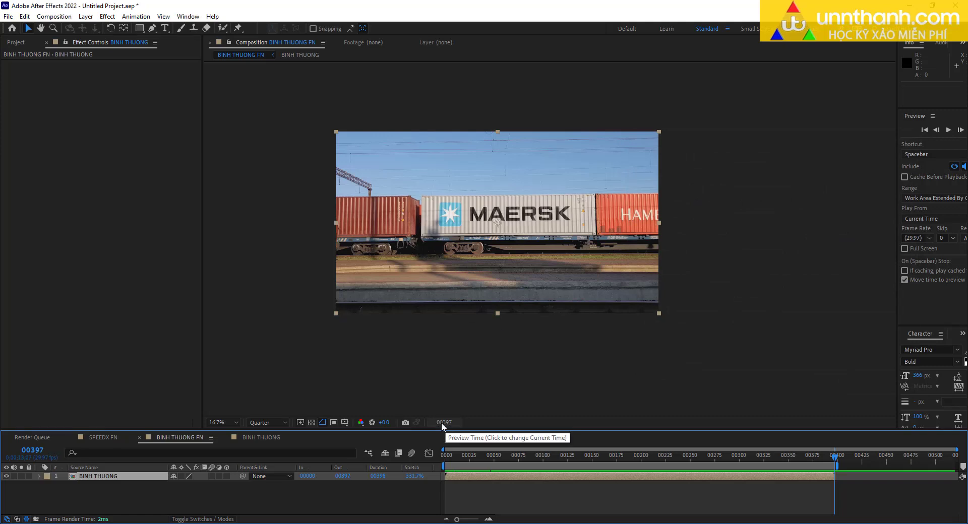
ctrl+click(448, 421)
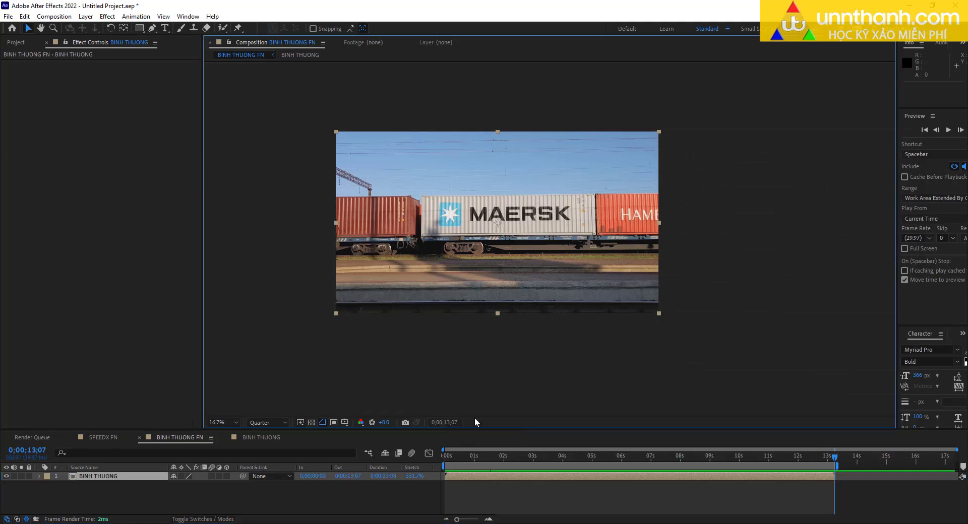
ctrl+click(449, 422)
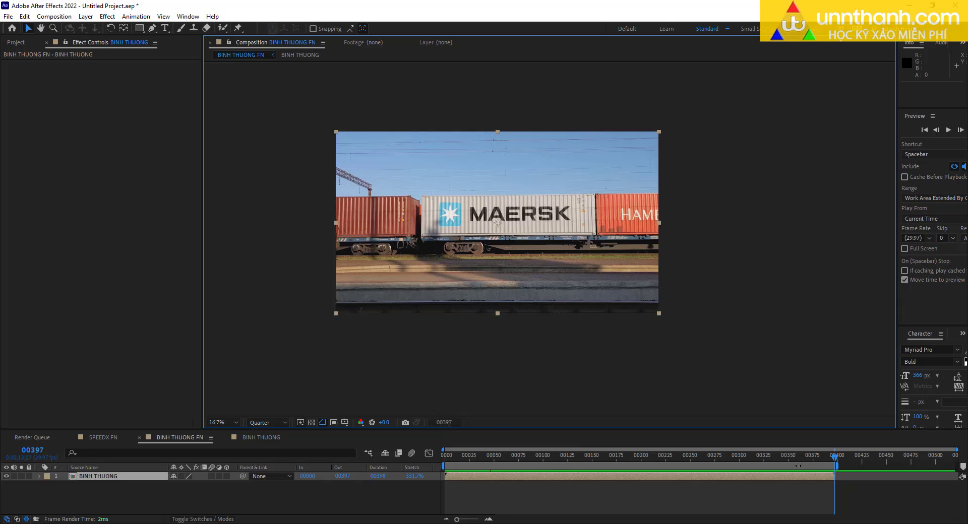
Step: Check a mid-clip frame, then return to the SPEEDX FN composition
drag(608, 455, 752, 455)
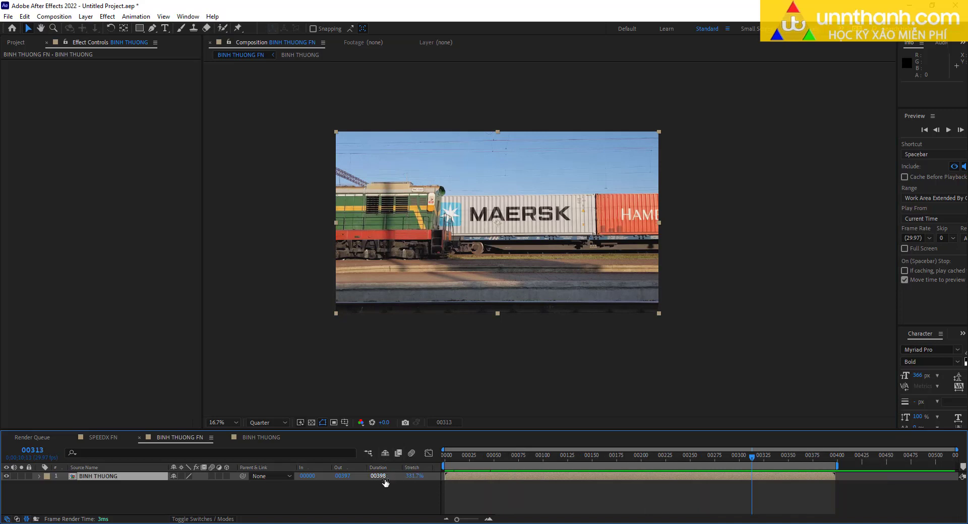
click(90, 435)
drag(609, 459, 584, 459)
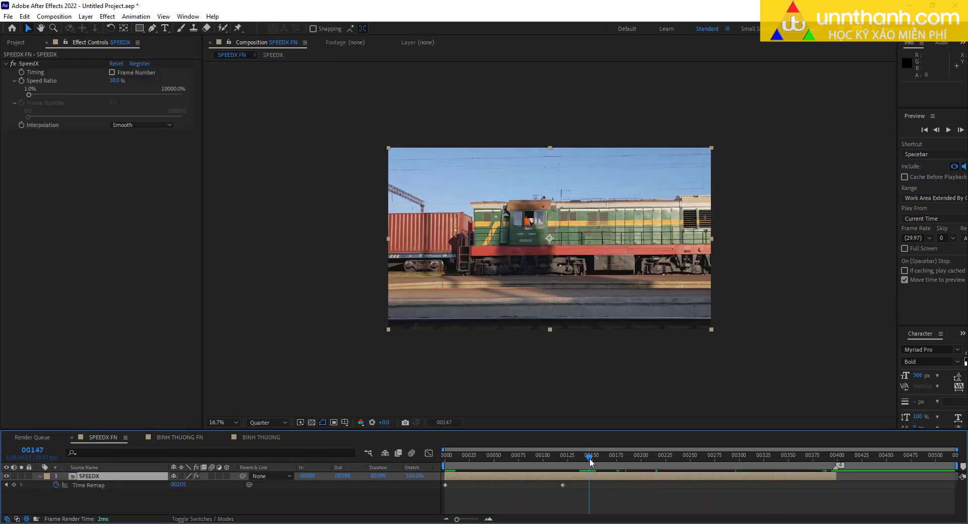
Step: Set SPEEDX FN's work area from frame 00075 to 00150 and trim the comp to it
drag(584, 458, 521, 463)
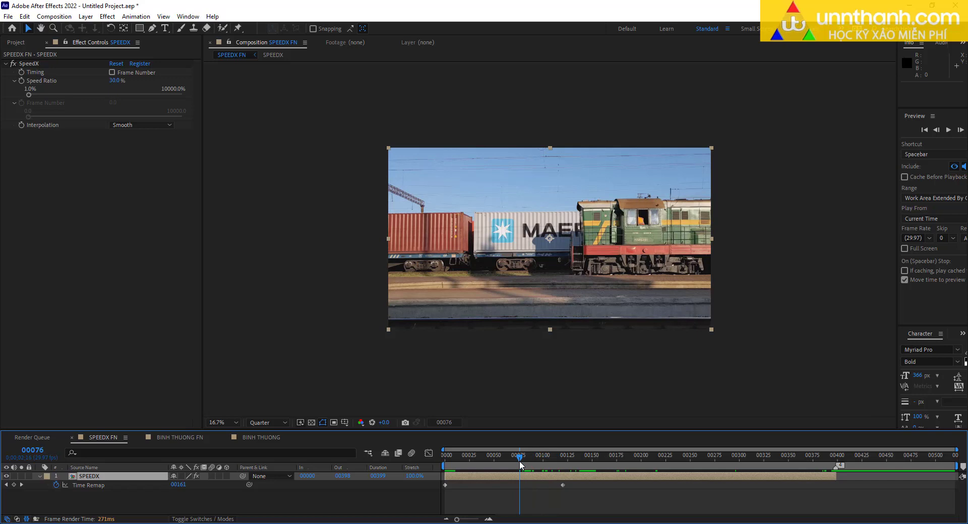
drag(520, 461, 519, 461)
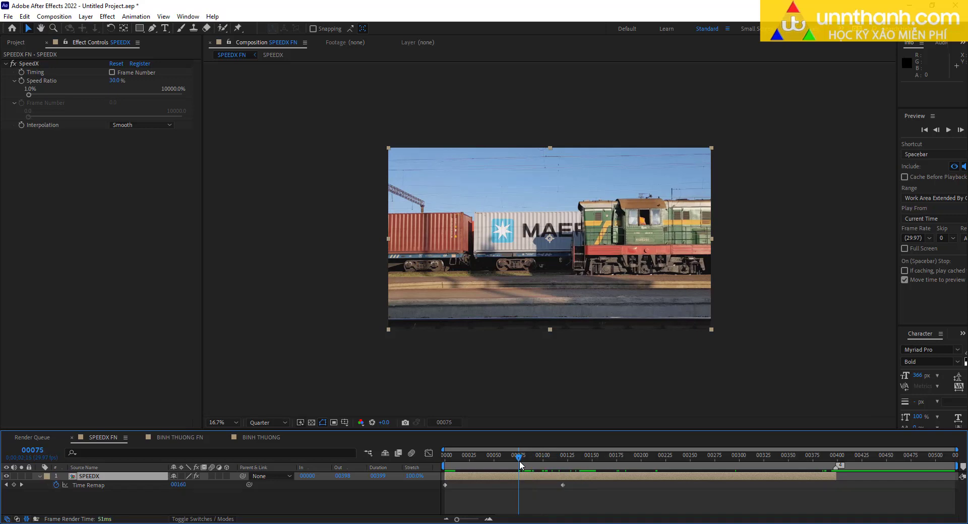
key(b)
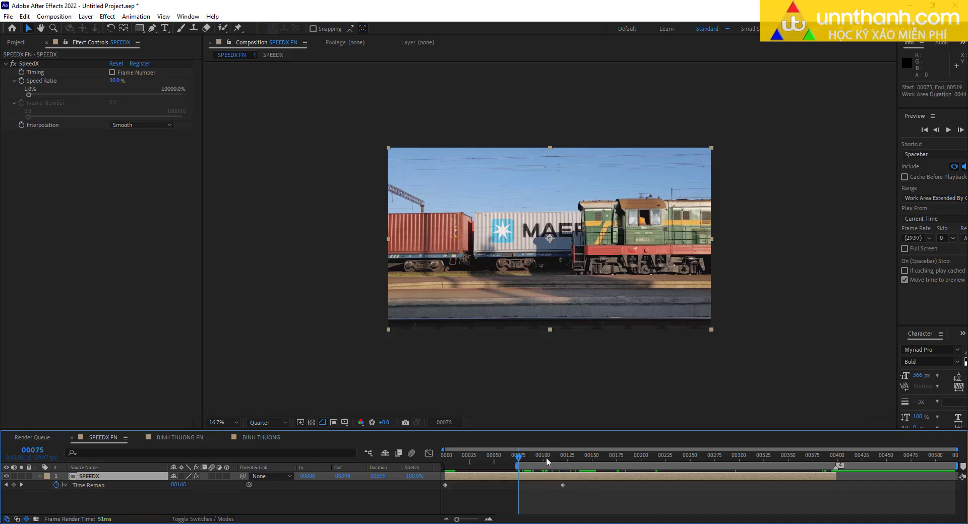
mouse_move(565, 457)
mouse_down()
mouse_move(601, 455)
mouse_move(592, 454)
mouse_up()
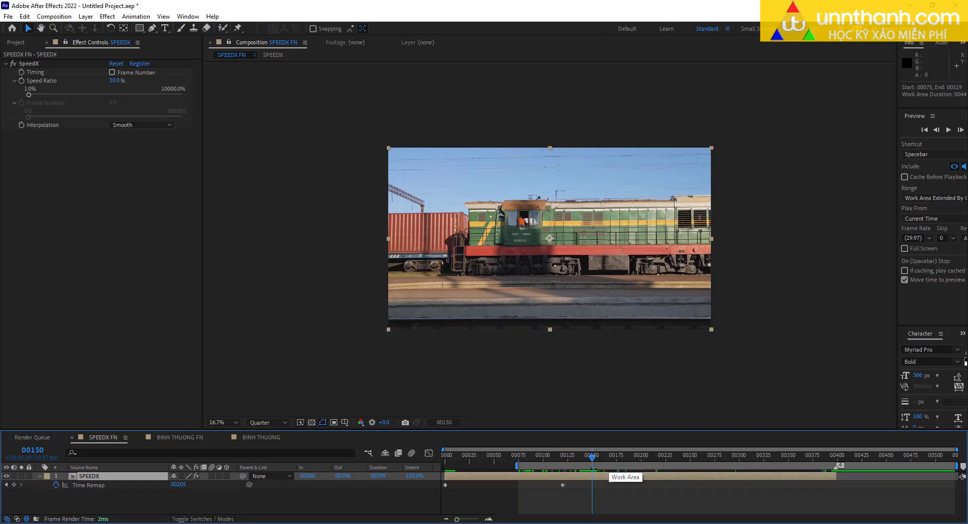
key(ctrl+k)
click(908, 383)
key(n)
right_click(567, 465)
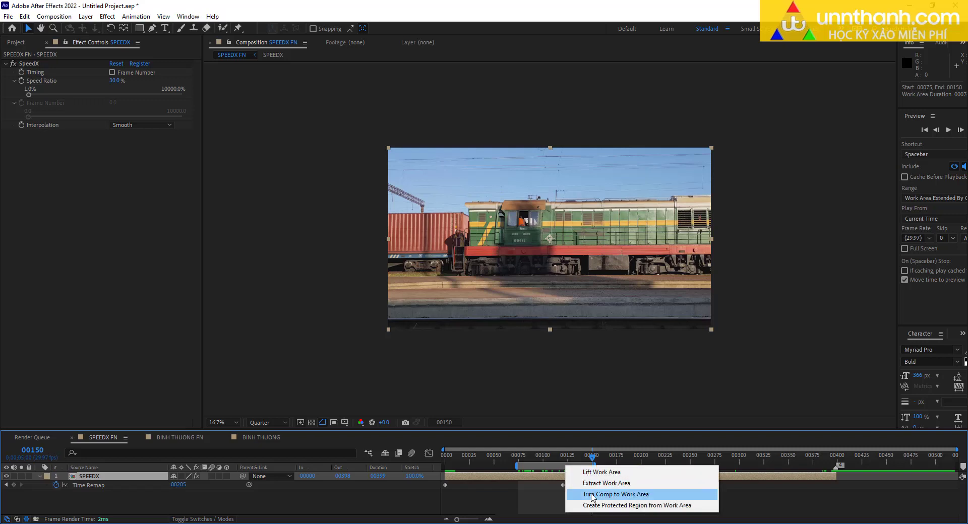
click(592, 495)
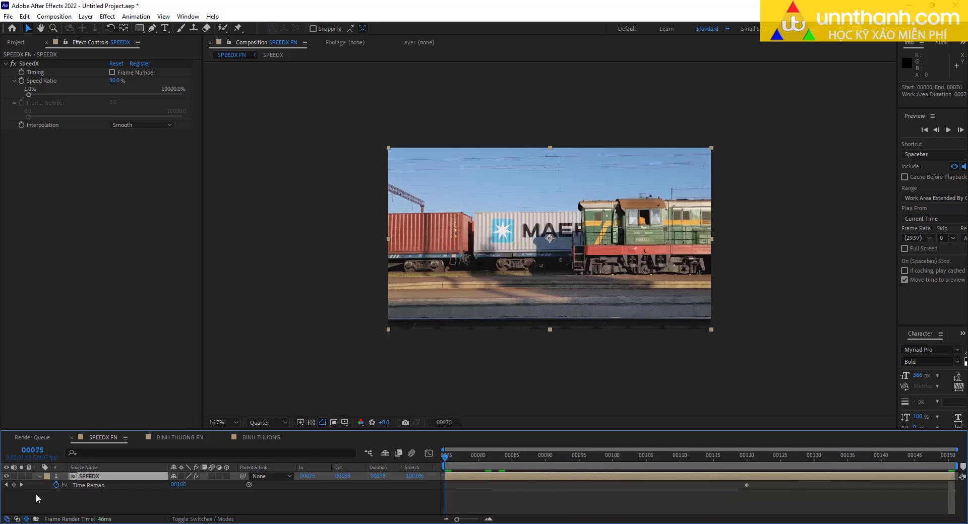
Step: In BINH THUONG FN, set the work area from frame 00075 to 00150
click(172, 438)
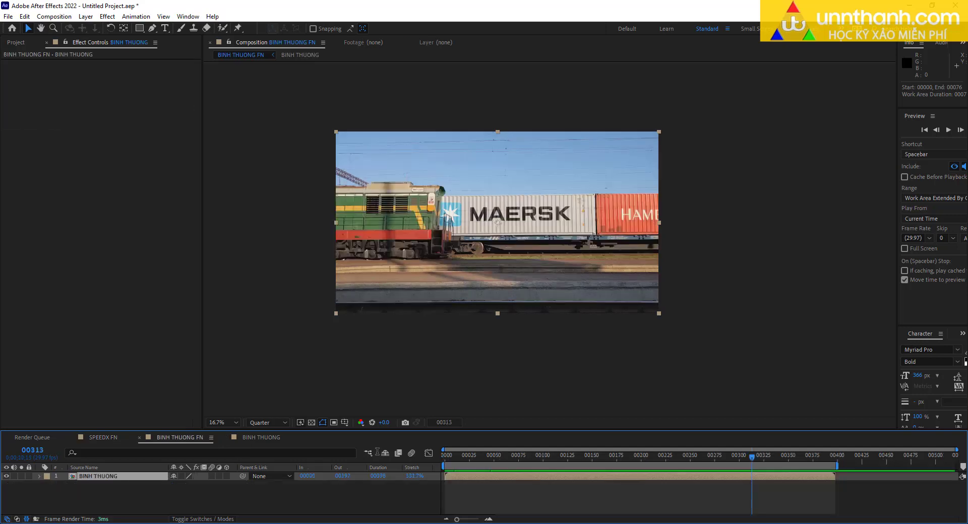
click(520, 456)
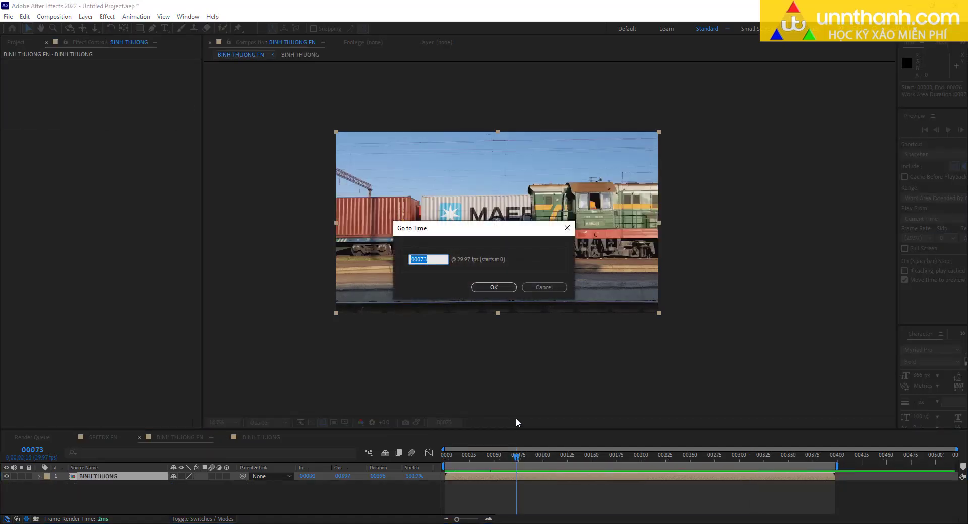
text(75)
key(Return)
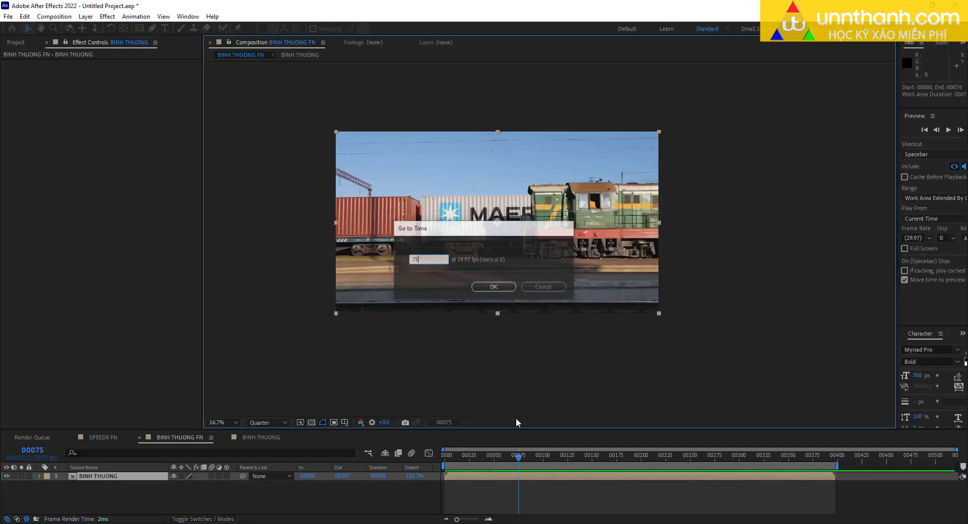
key(b)
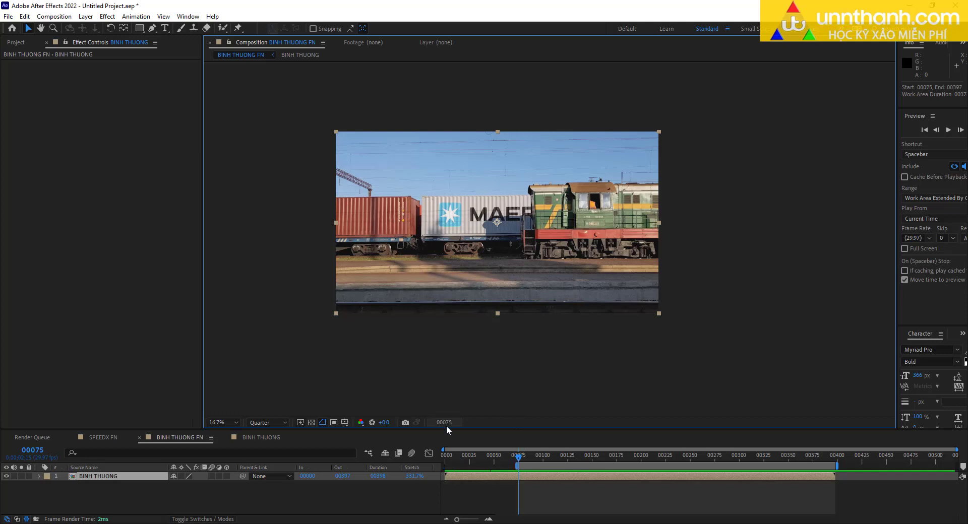
click(445, 424)
text(150)
key(Return)
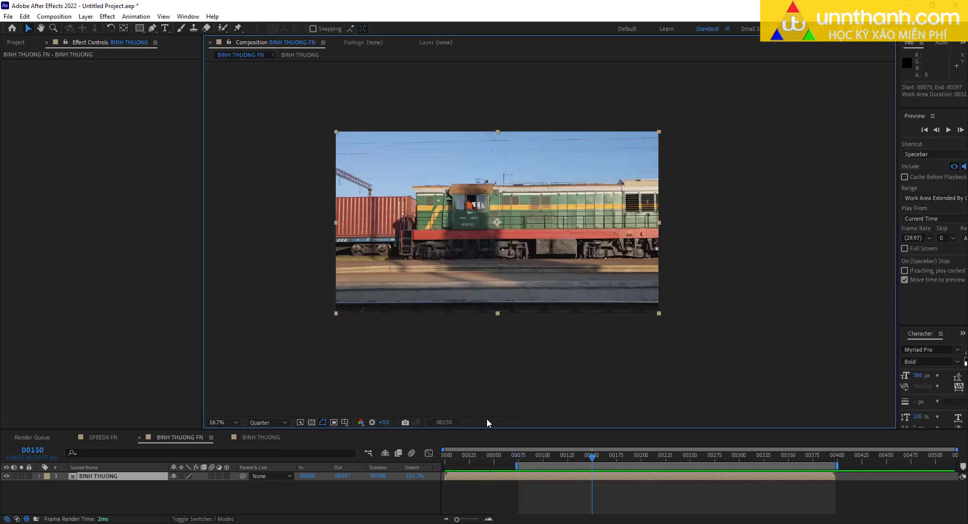
key(n)
Step: Trim the BINH THUONG FN composition to its 00075–00150 work area
right_click(562, 466)
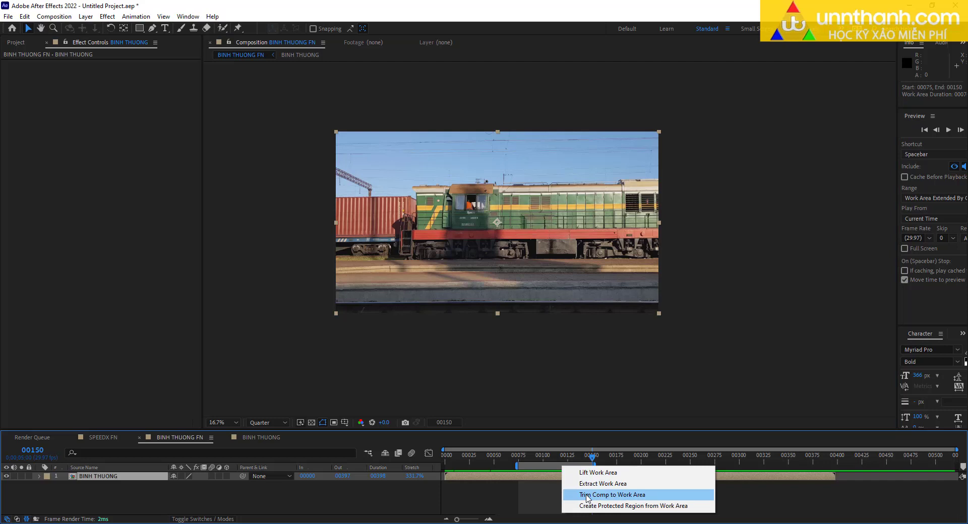
click(586, 496)
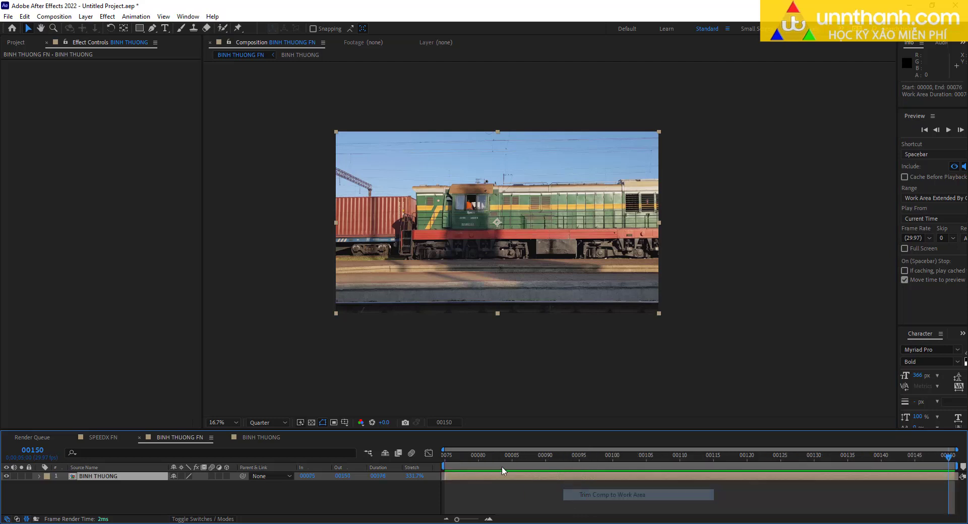
click(16, 43)
Step: Make a new composition, BINH THUONG FN 2, from the BINH THUONG FN and SPEEDX FN comps
click(47, 134)
ctrl+click(45, 152)
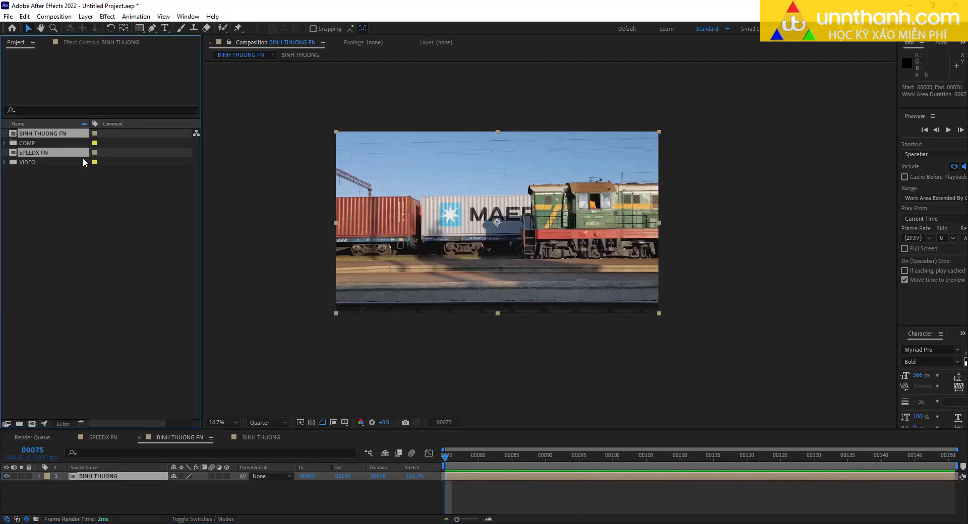
drag(74, 220, 31, 424)
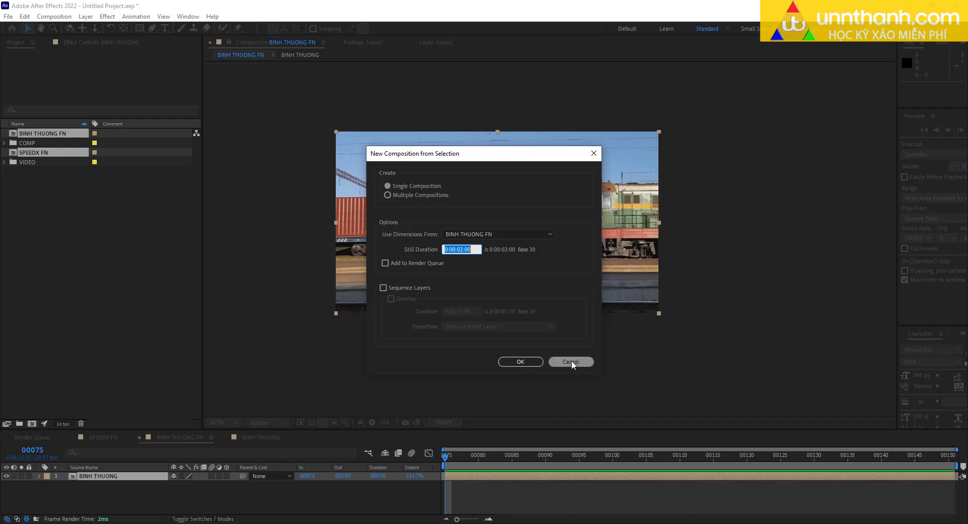
click(520, 362)
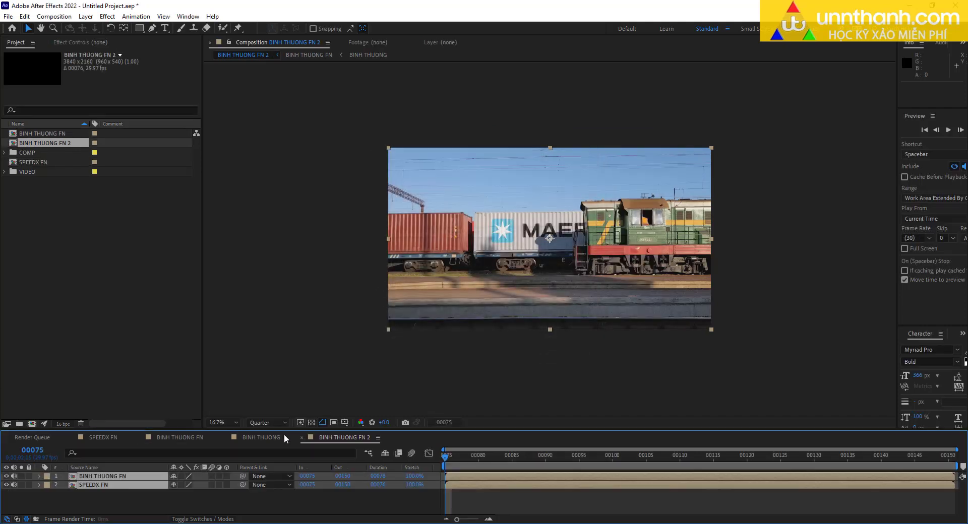
click(144, 498)
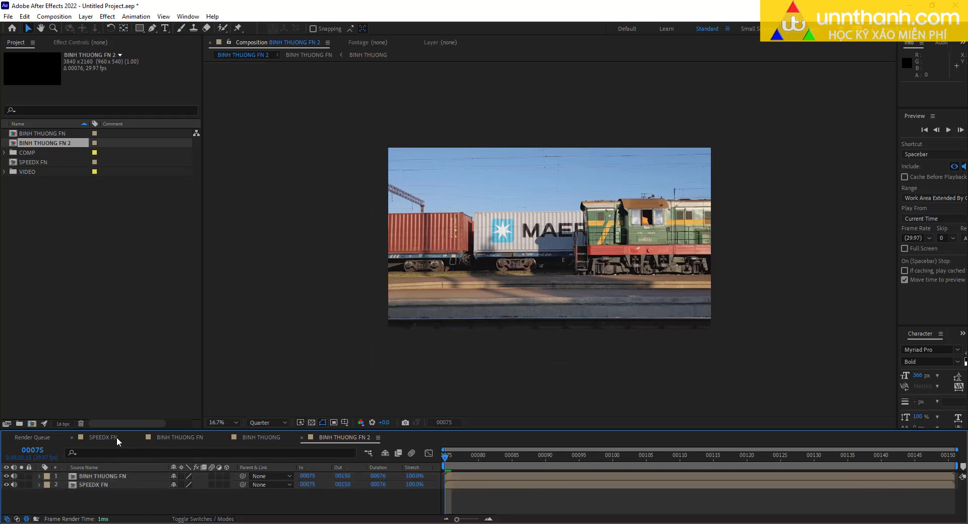
Step: Add a 'speedx' text caption over the clip in SPEEDX FN and copy it
click(103, 437)
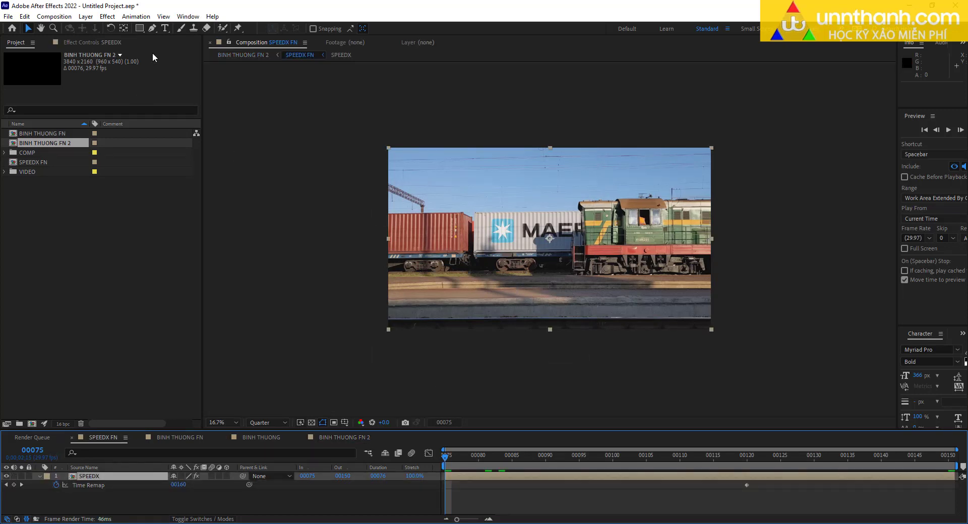
click(164, 28)
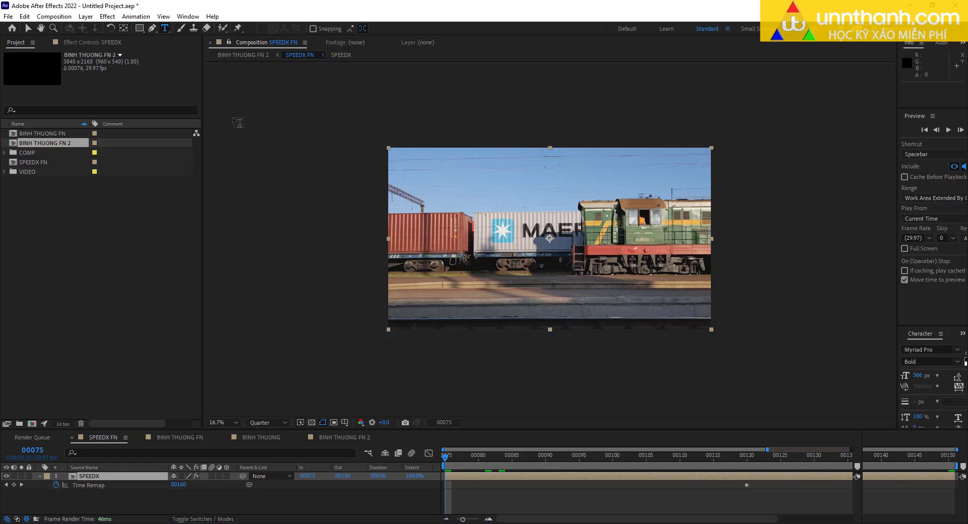
click(478, 304)
text(speedx)
key(ctrl+c)
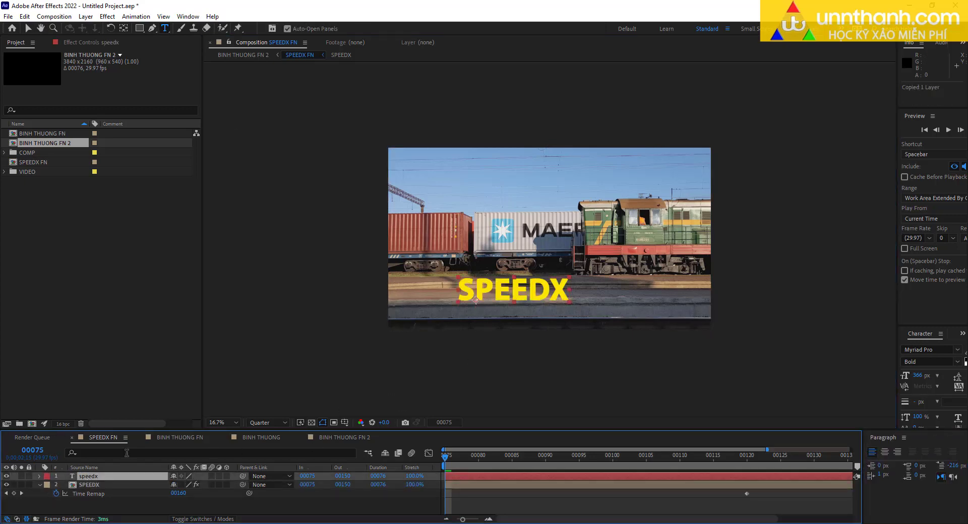
click(183, 437)
Step: Paste the caption into BINH THUONG FN, then return to BINH THUONG FN 2
click(183, 437)
key(ctrl+v)
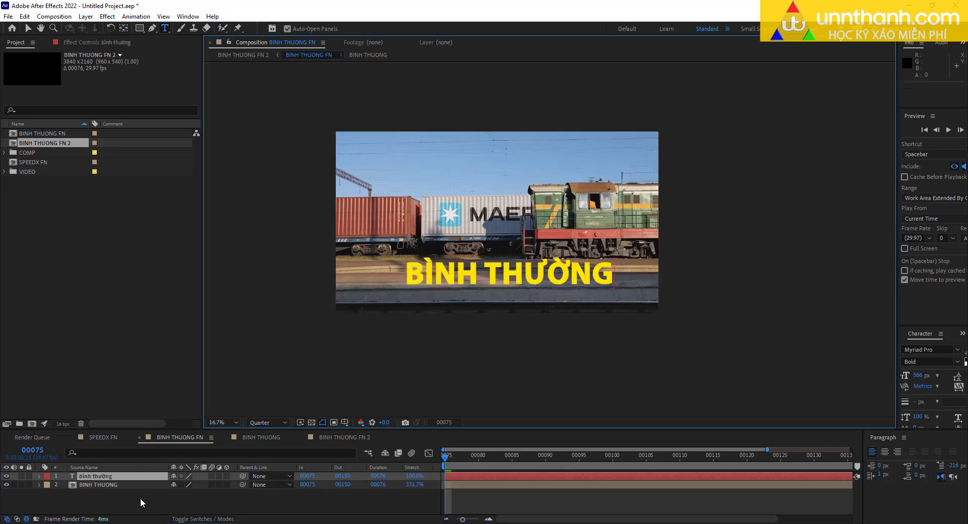
click(142, 503)
click(334, 438)
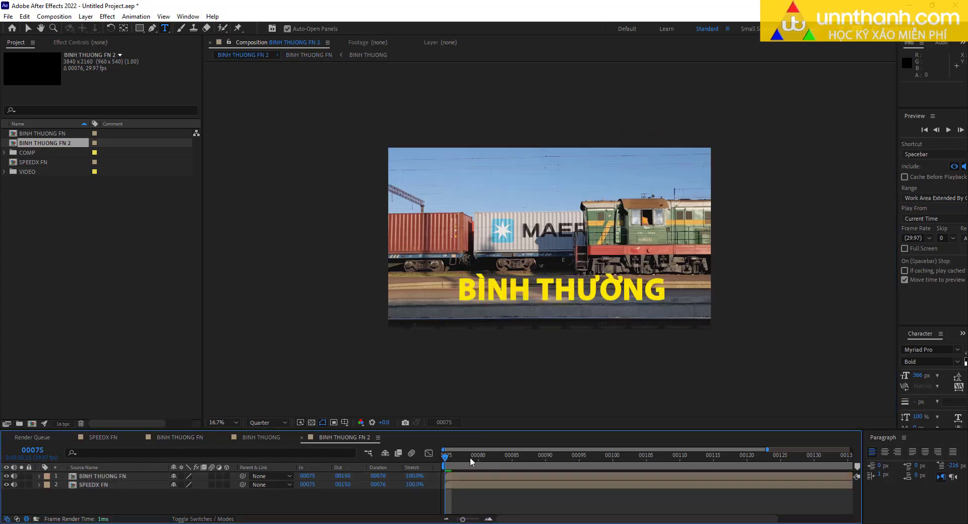
Step: Rename the BINH THUONG FN 2 composition to 'SO SANH'
right_click(47, 147)
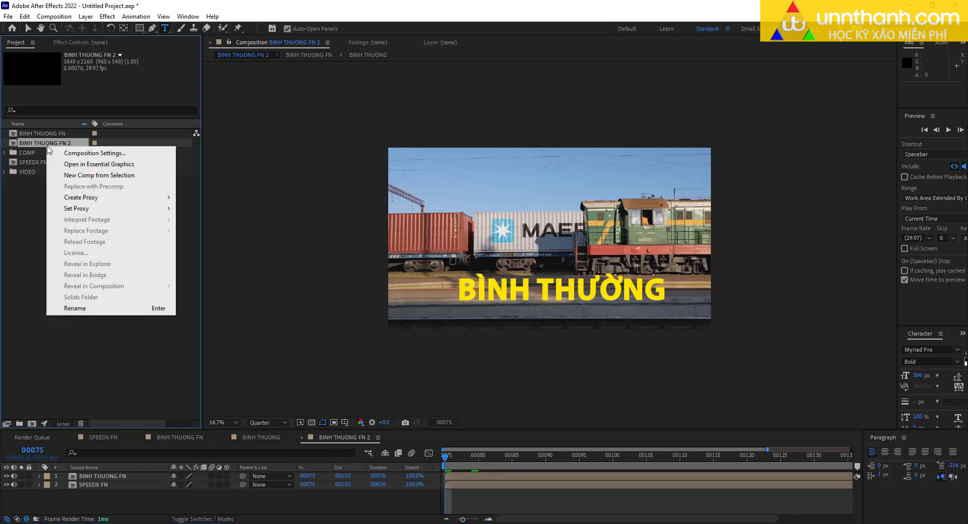
click(77, 306)
text(SO SANH)
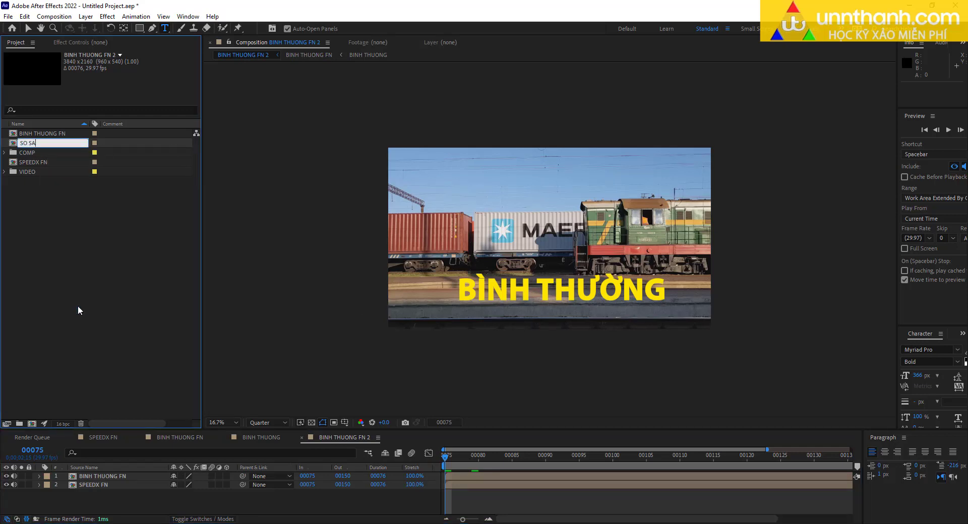
click(114, 486)
Step: Scale both clip layers to 50%
key(ctrl+a)
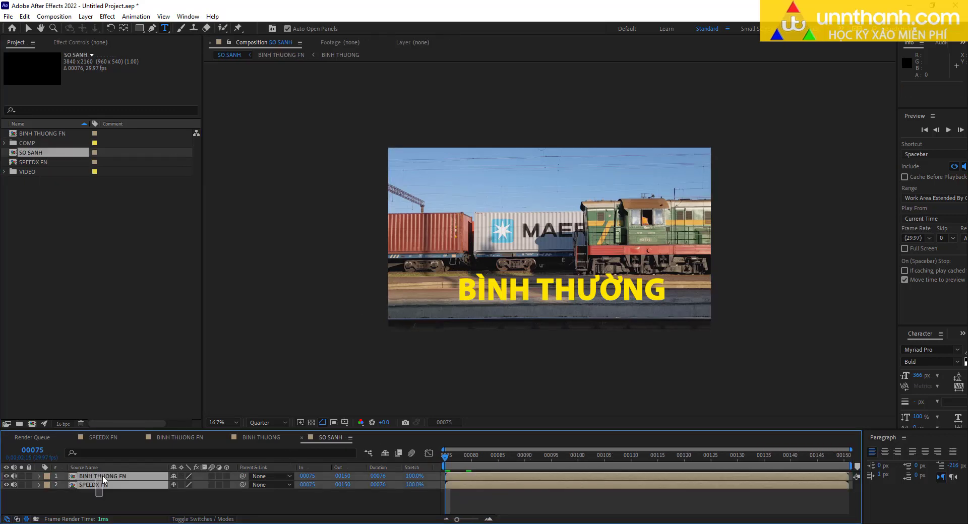
key(s)
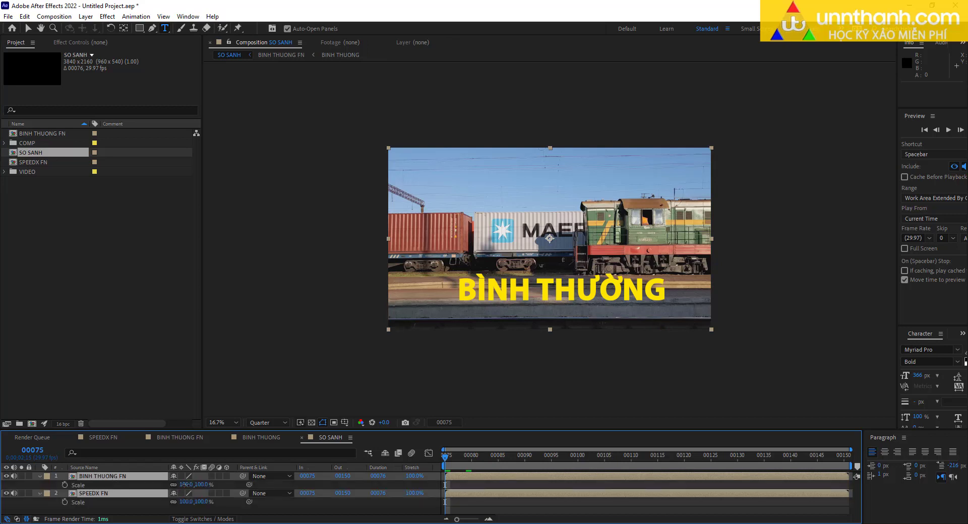
click(185, 485)
text(50)
key(Return)
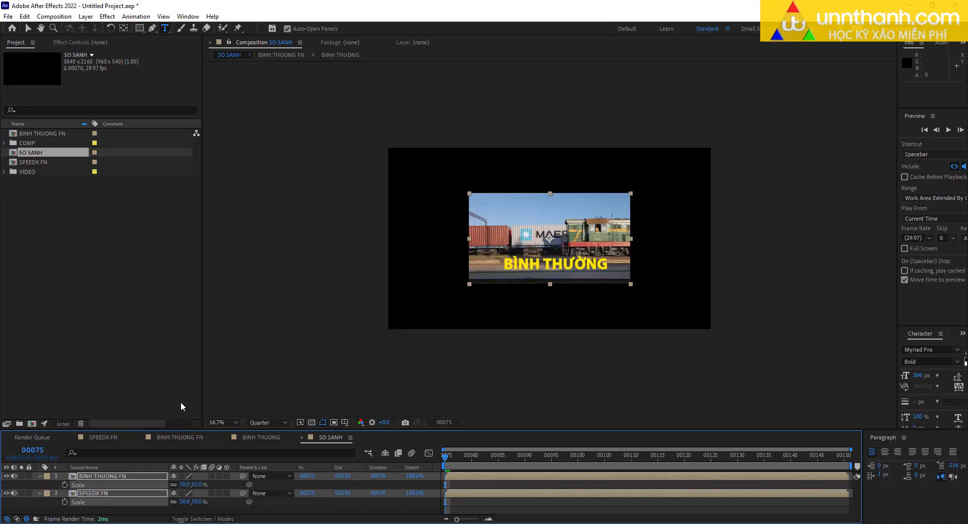
click(127, 514)
Step: Place BINH THUONG FN on the left and SPEEDX FN on the right
key(v)
drag(519, 241, 431, 231)
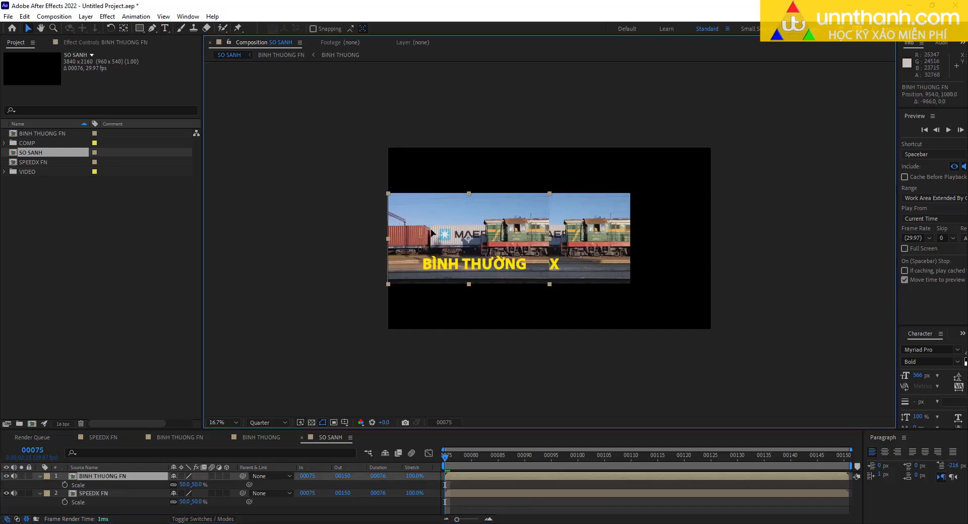
click(94, 493)
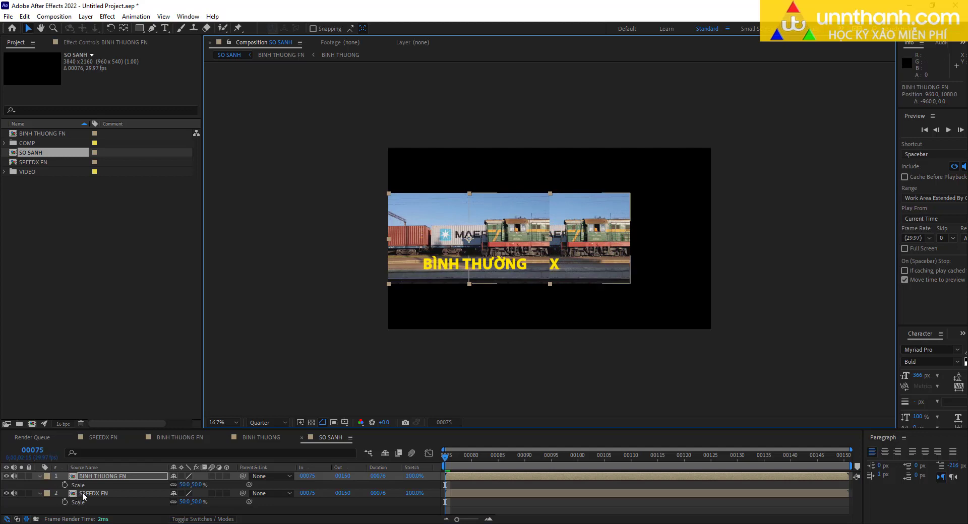
drag(588, 247, 667, 248)
Step: Play back the SO SANH comparison and close the Paragraph panel
click(307, 370)
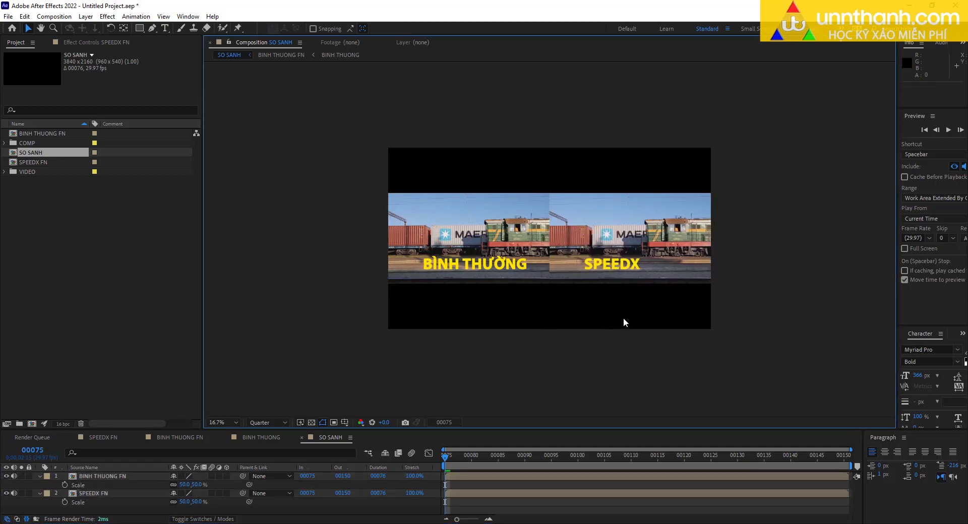
key(space)
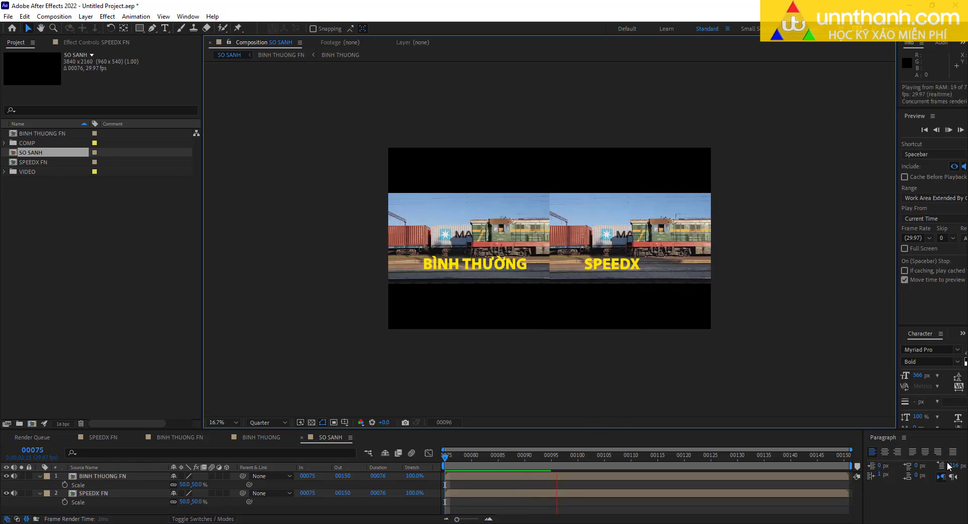
click(904, 438)
click(880, 371)
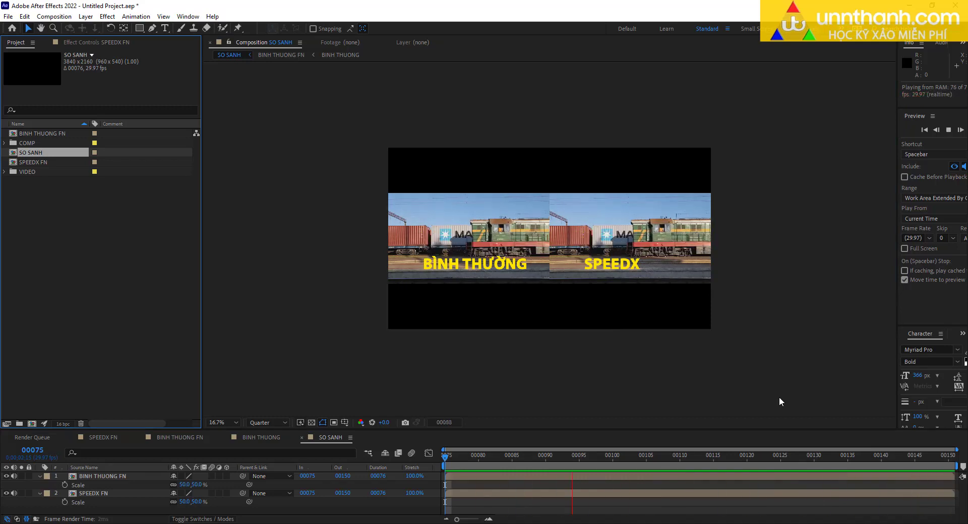
Step: Maximize the composition viewer with the comparison fitted, then restore the normal layout
key(grave)
key(shift+slash)
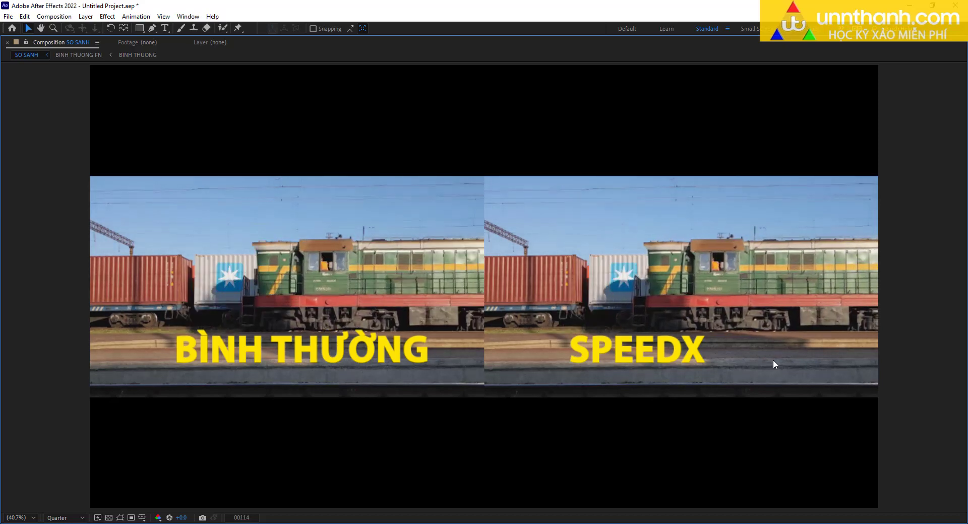
key(grave)
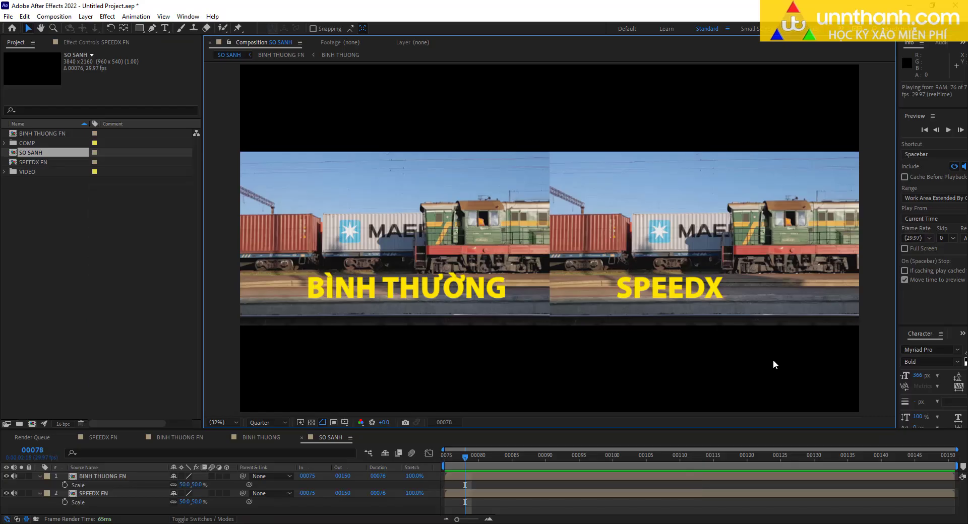
Step: In the SPEEDX FN composition, go to the first frame and hide the speedx text layer
click(94, 439)
key(Home)
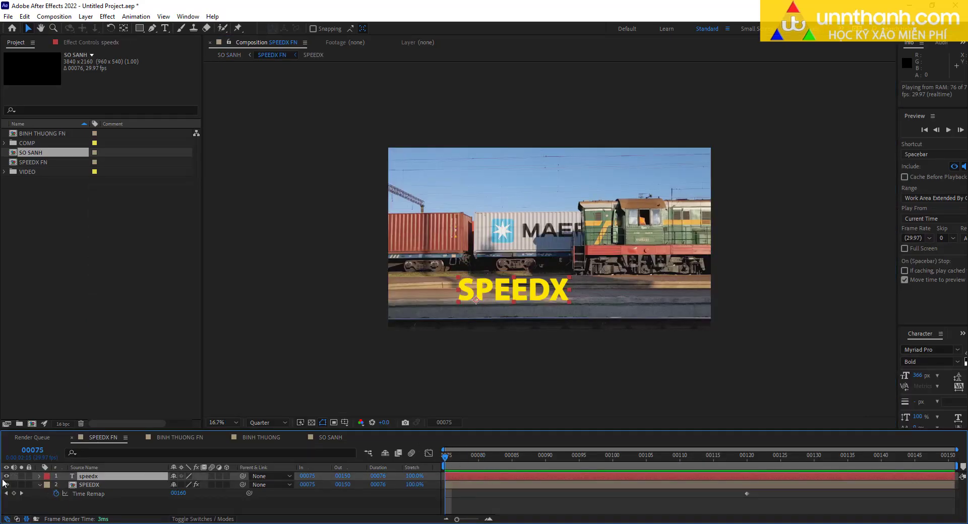
click(6, 476)
Step: Open SPEEDX 2 and set its Start Frame to 0 and Duration to 00520
click(90, 43)
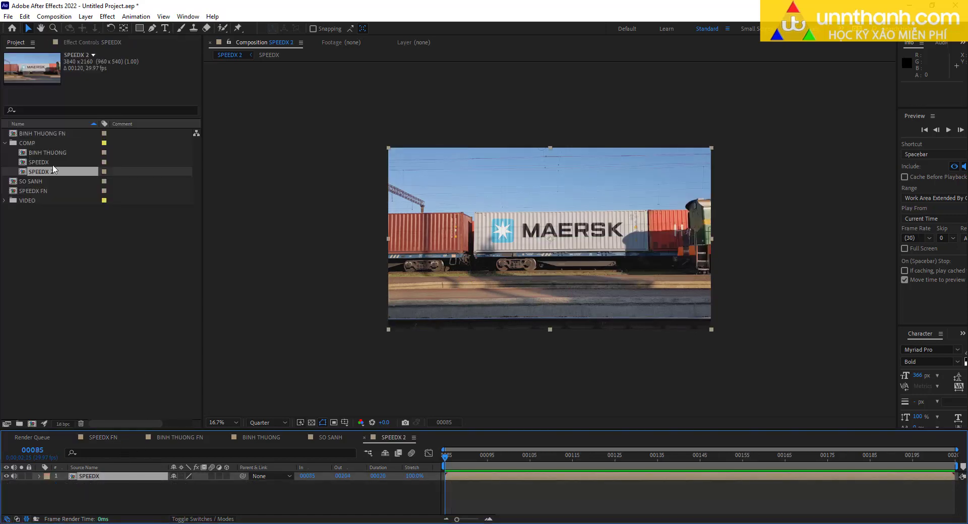
drag(462, 467, 374, 464)
key(ctrl+k)
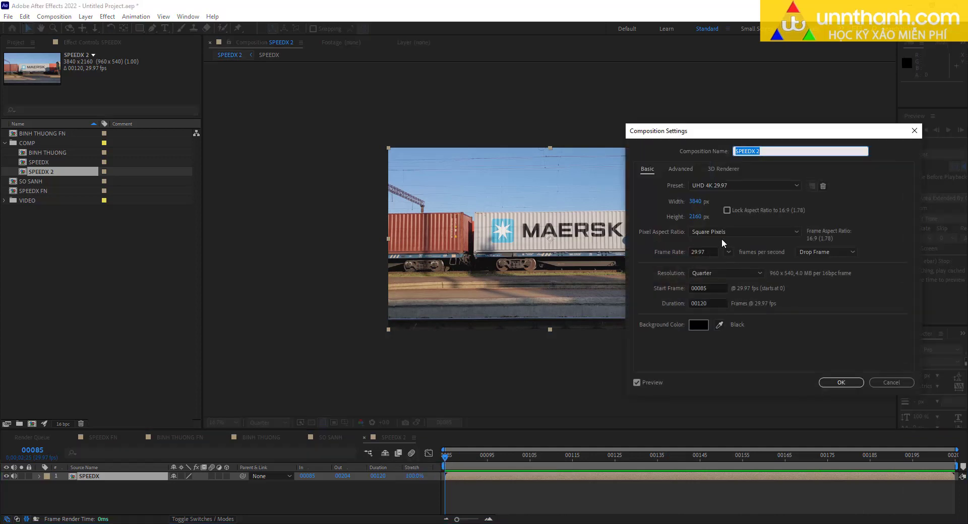
click(706, 289)
text(0)
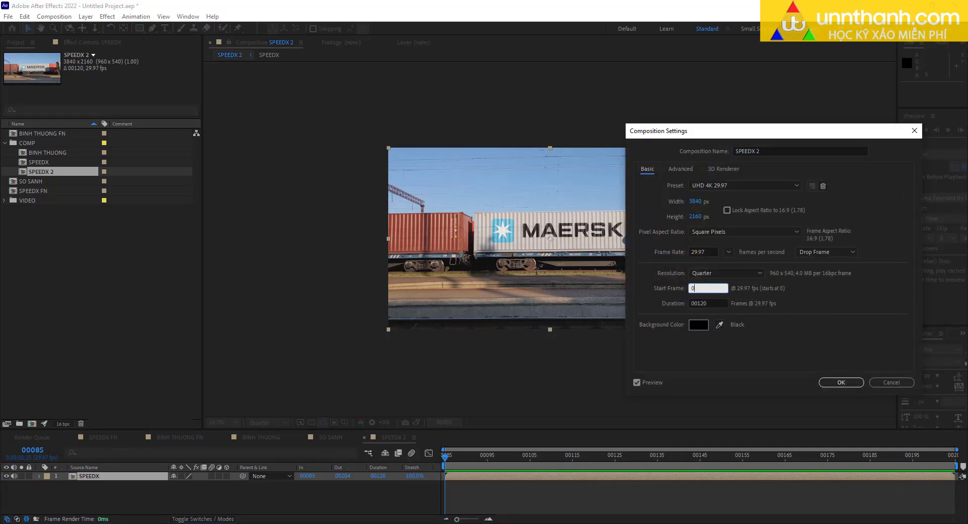
click(698, 303)
text(5)
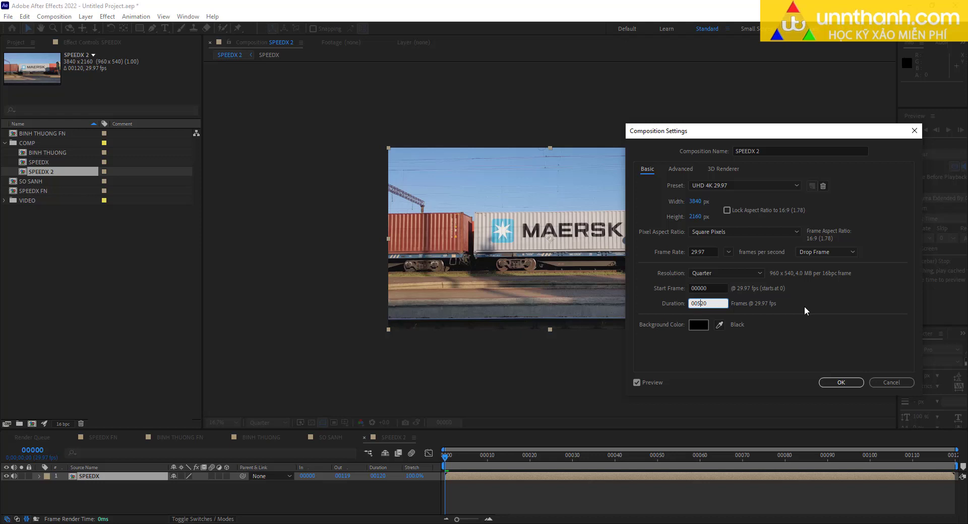
key(Return)
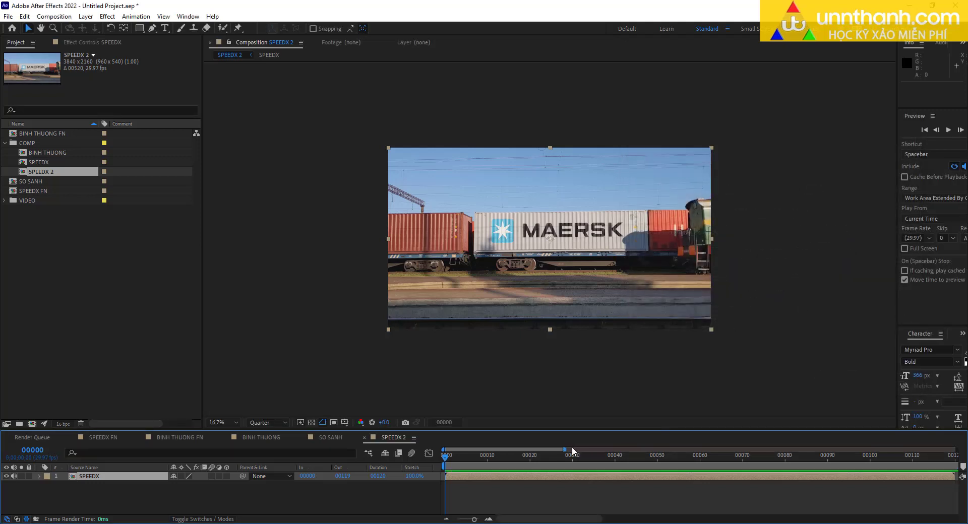
Step: Enable time remapping on the SPEEDX layer and extend it to frame 00531
right_click(555, 477)
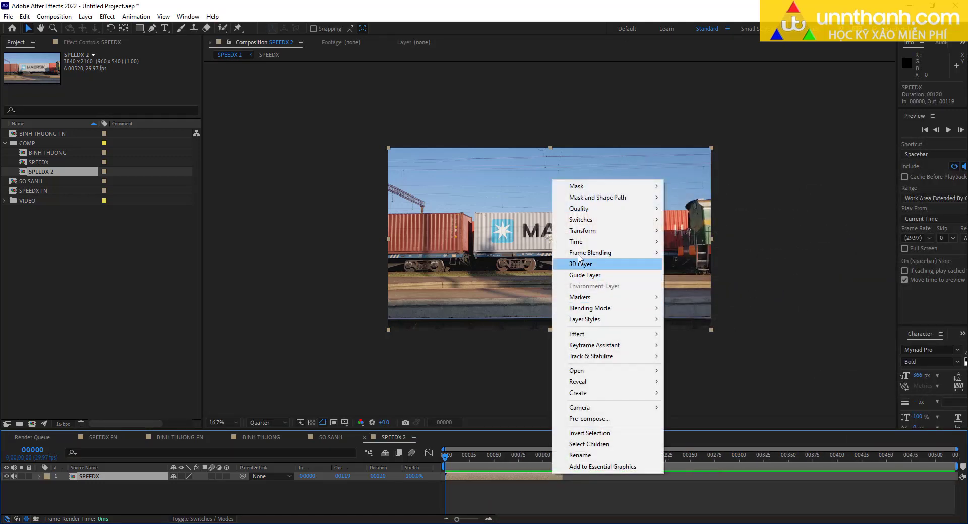
mouse_move(580, 242)
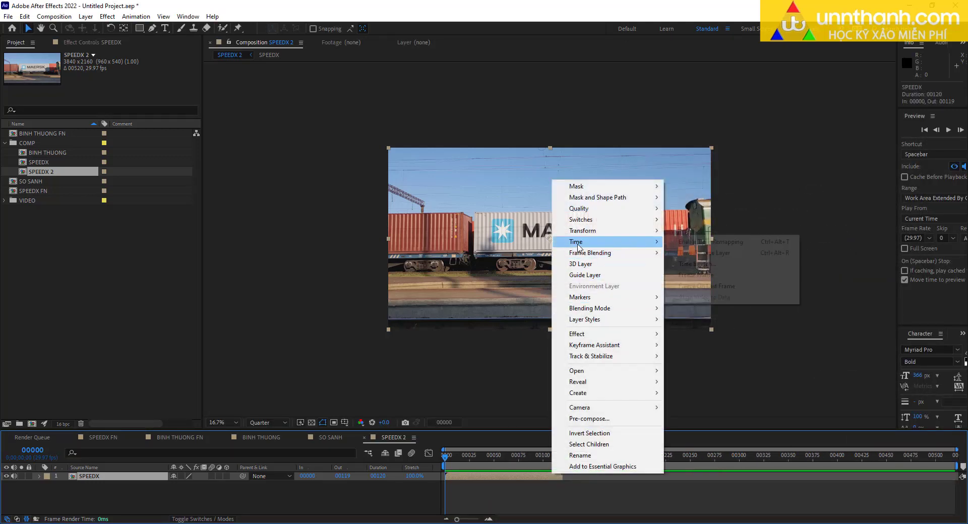
click(687, 244)
drag(564, 474, 959, 474)
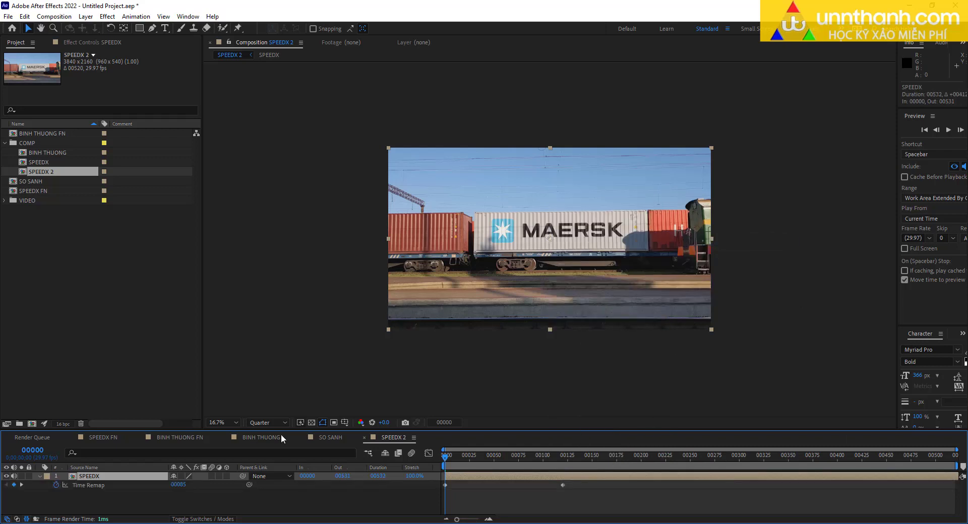
Step: Apply the SpeedX effect to the SPEEDX layer through the effect search
key(ctrl+space)
text(t)
key(Escape)
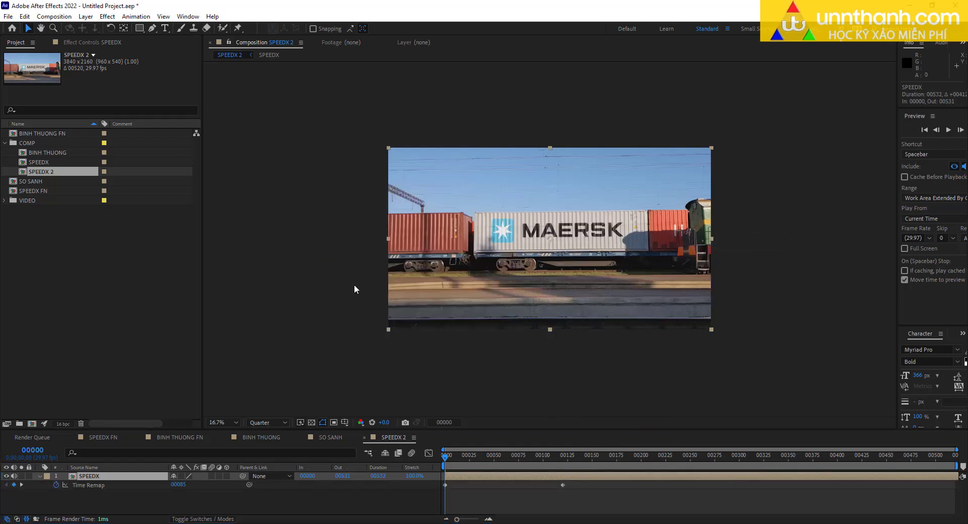
click(84, 44)
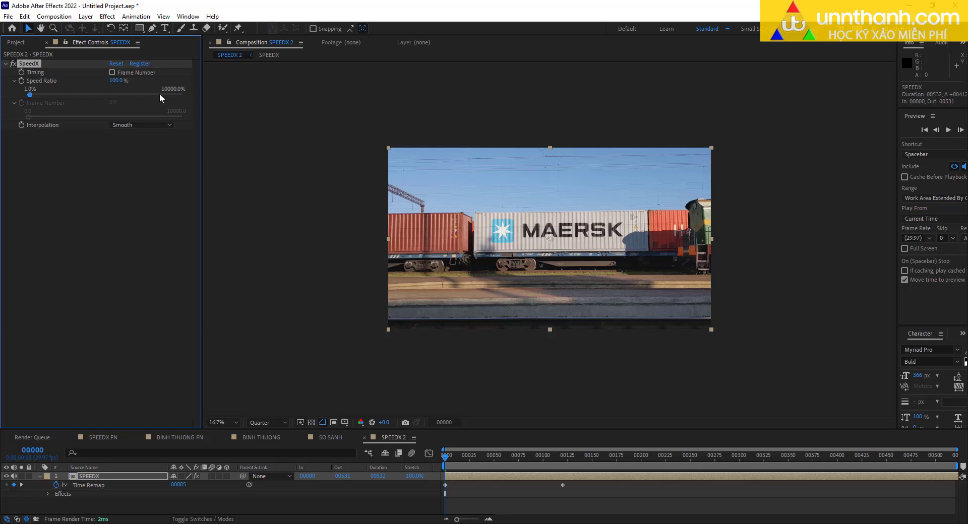
Step: Switch SpeedX timing to Frame Number, preview, and set Frame Number to 12
click(111, 73)
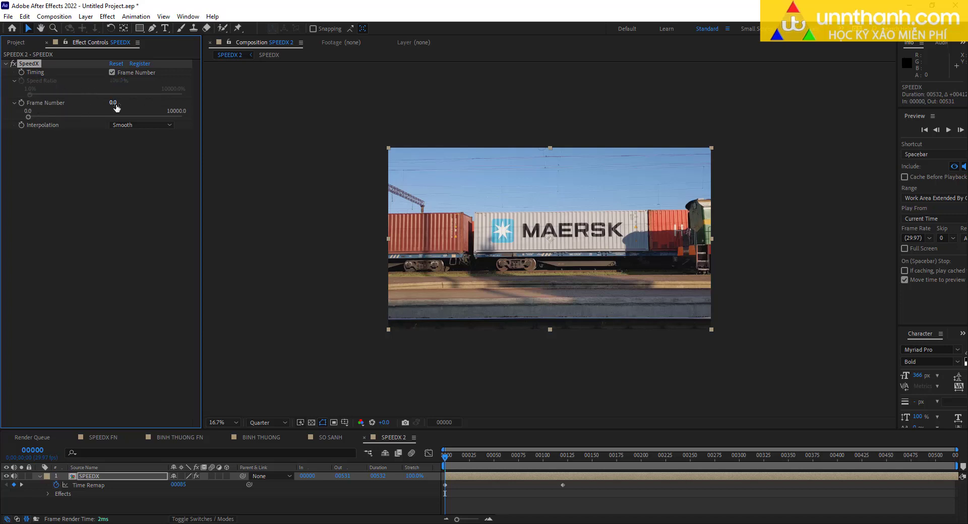
click(474, 456)
key(space)
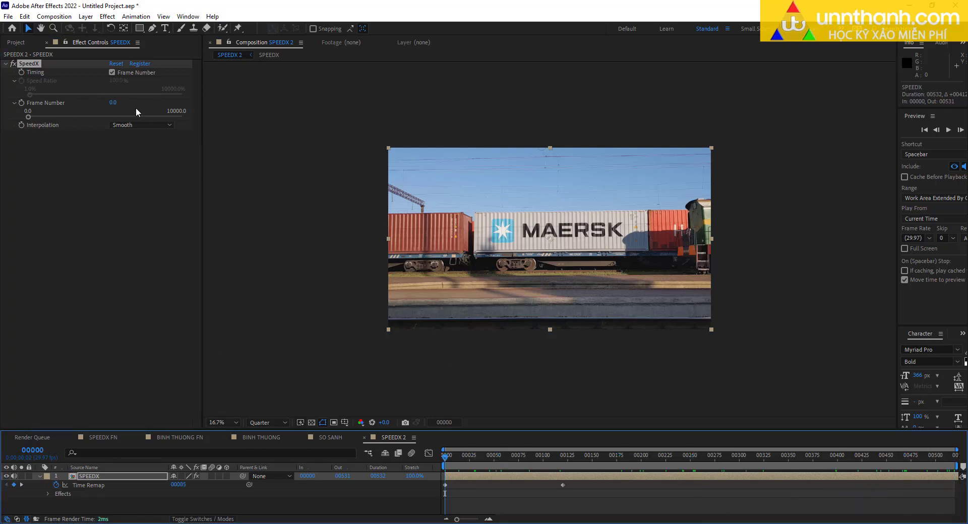
drag(113, 102, 146, 98)
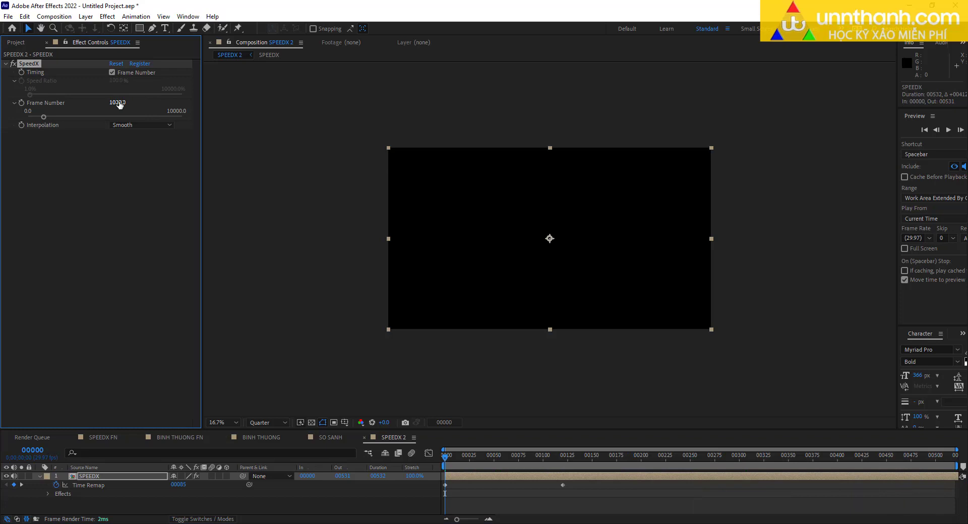
click(119, 103)
text(12)
key(Return)
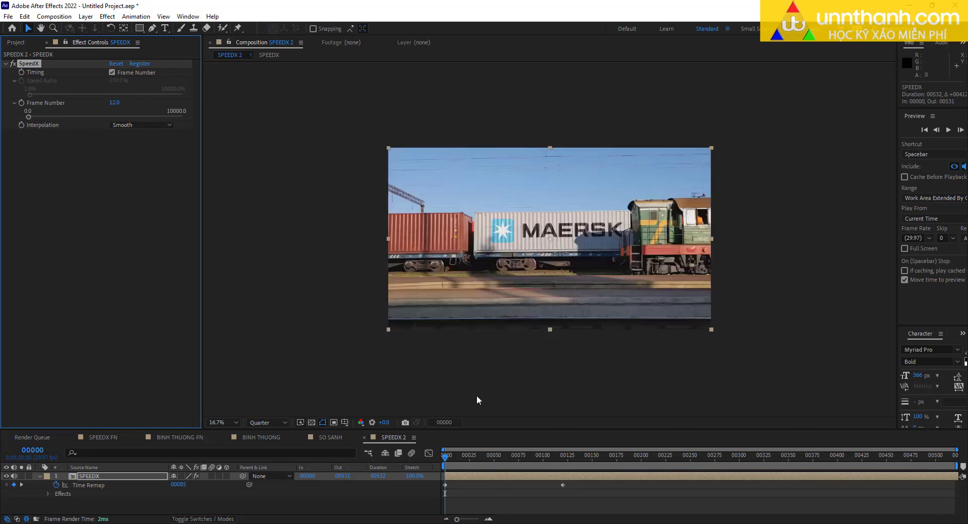
Step: Compare frame 00012 with SpeedX off, then re-enable SpeedX and play the preview
click(13, 63)
click(442, 422)
text(12)
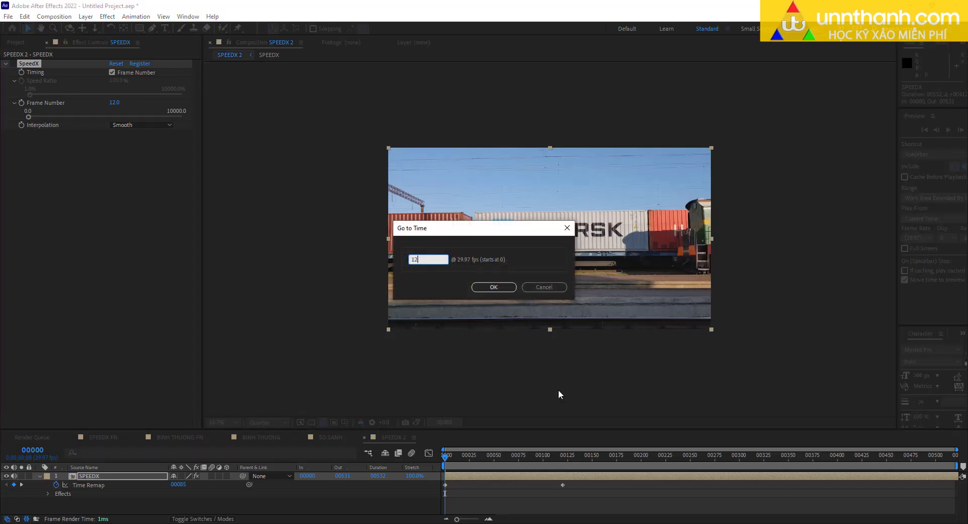
key(Return)
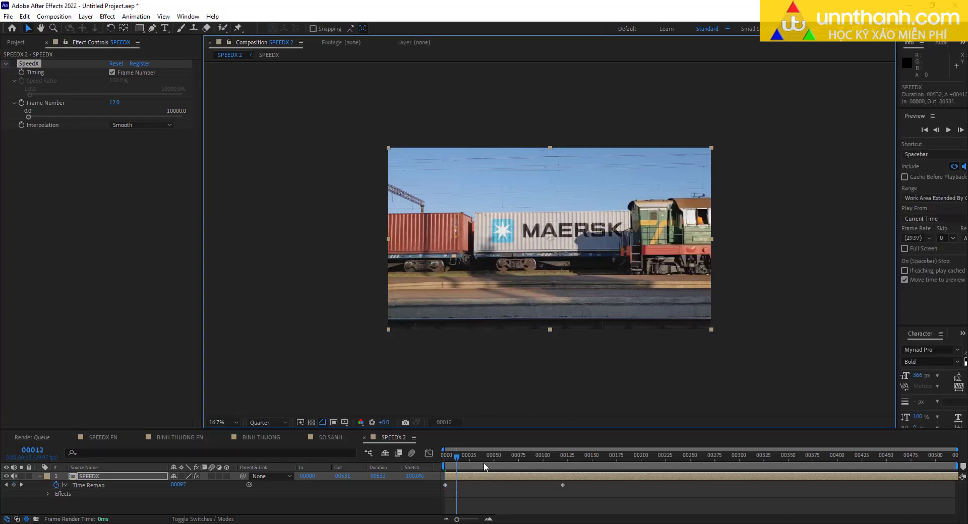
drag(534, 455, 430, 456)
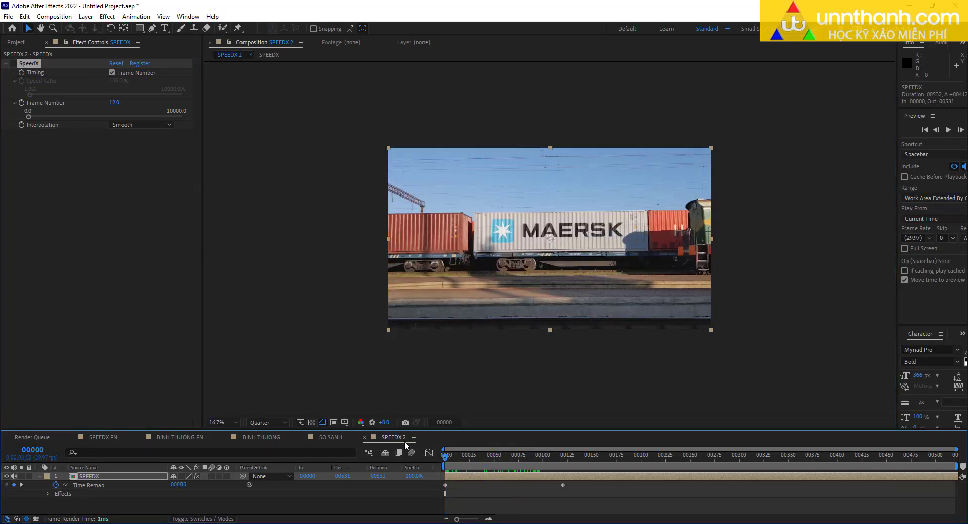
click(444, 422)
text(12)
key(Return)
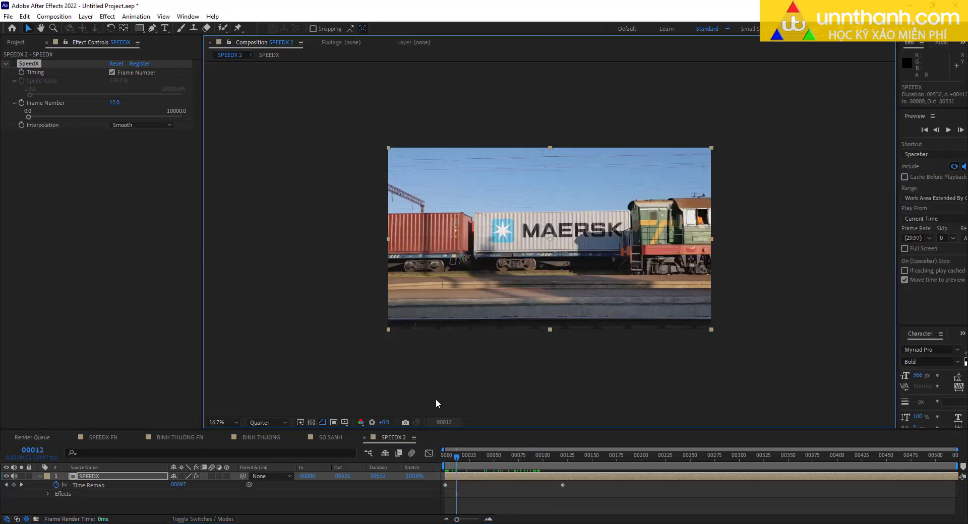
click(28, 64)
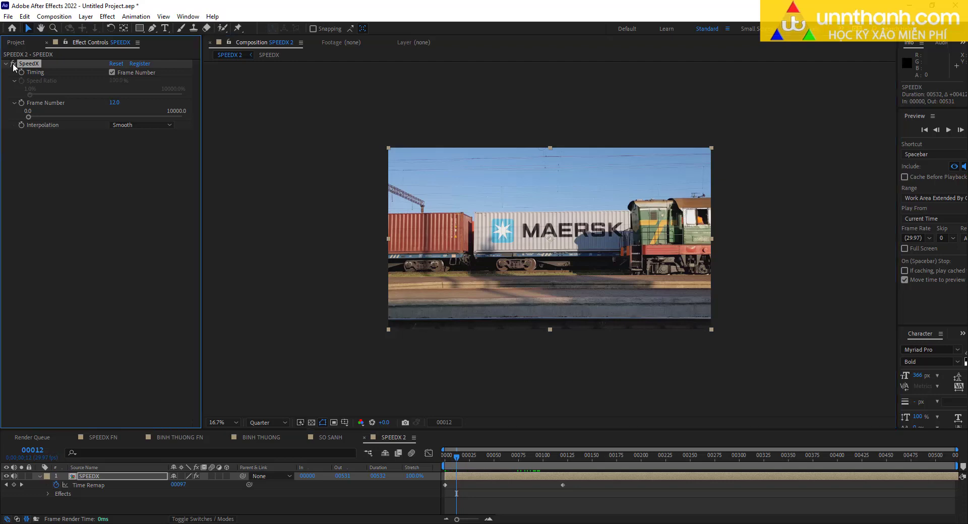
click(478, 462)
key(space)
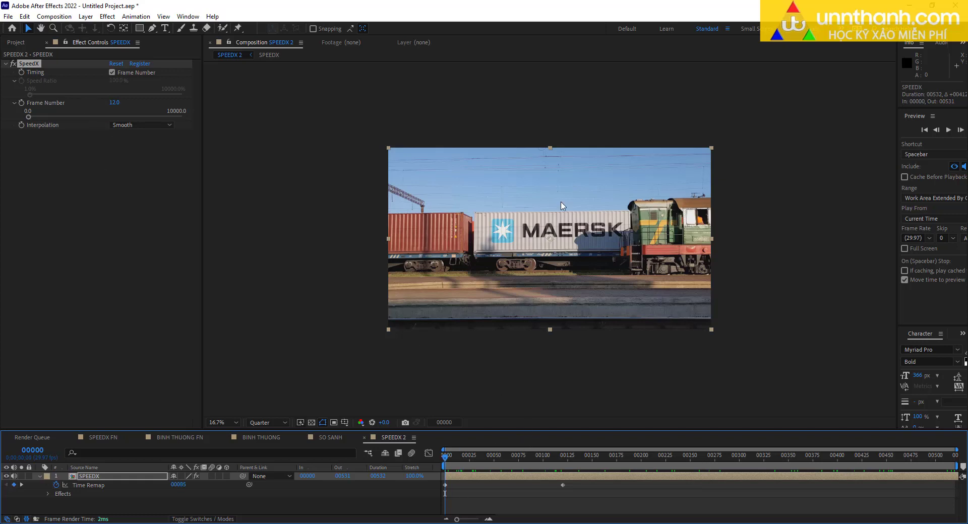
Step: Keyframe Frame Number at 12.0 on frame 00000 and 30.0 at frame 00030
click(21, 103)
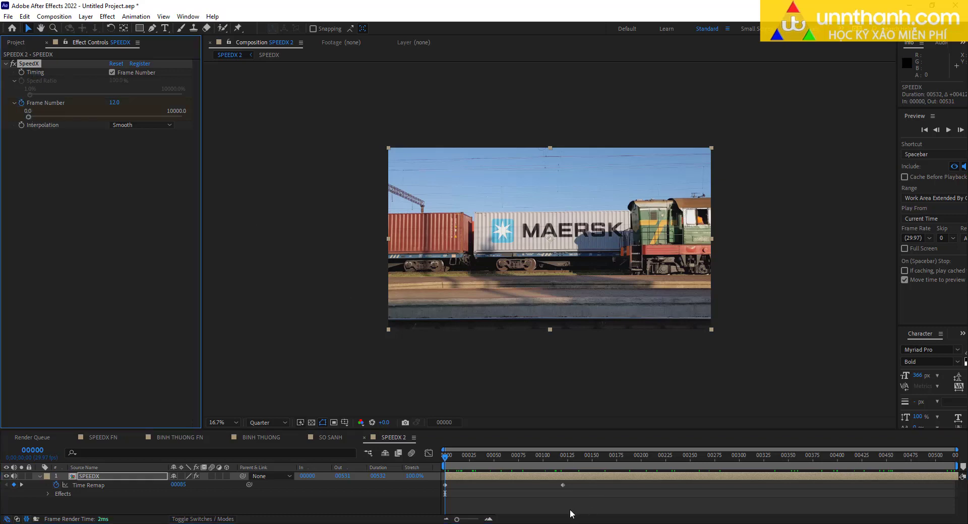
drag(465, 456, 475, 458)
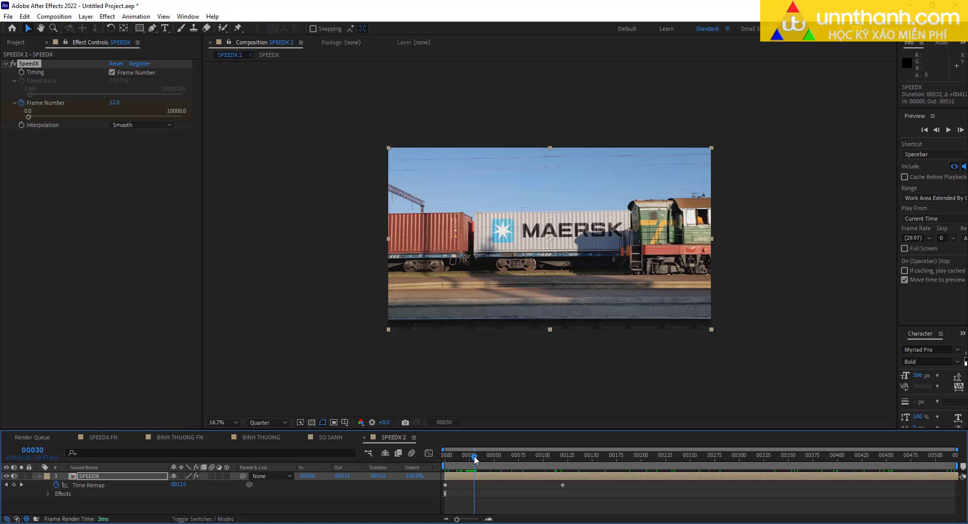
click(120, 104)
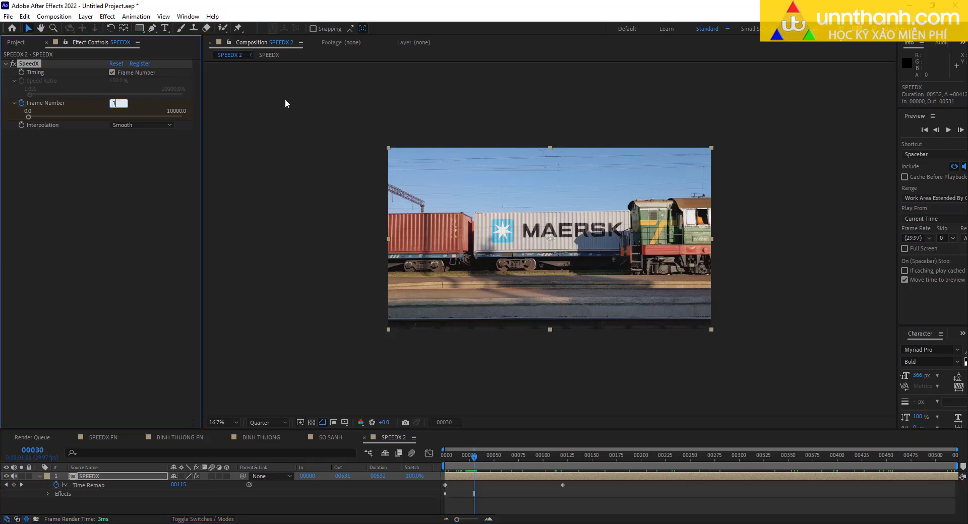
text(0)
key(Return)
key(n)
Step: Preview the new speed ramp and reveal all keyframed properties with U
key(space)
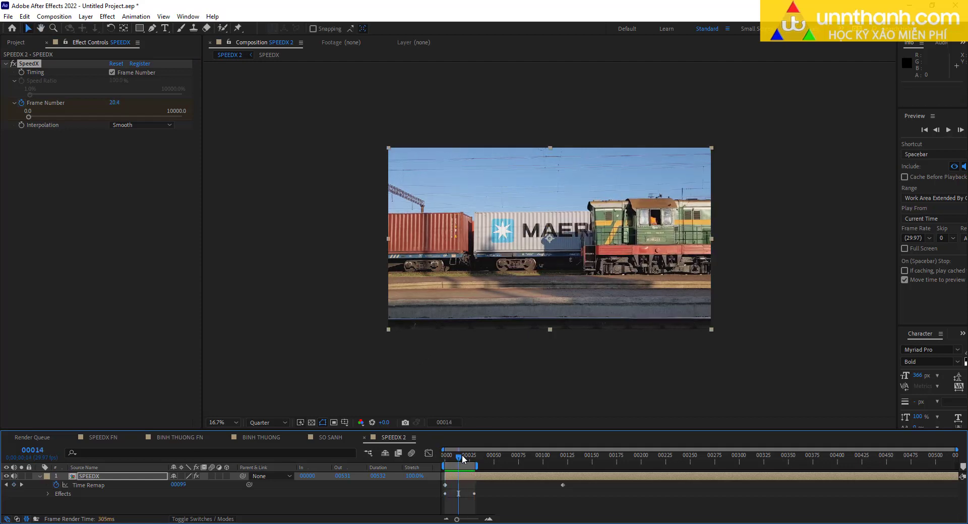
key(space)
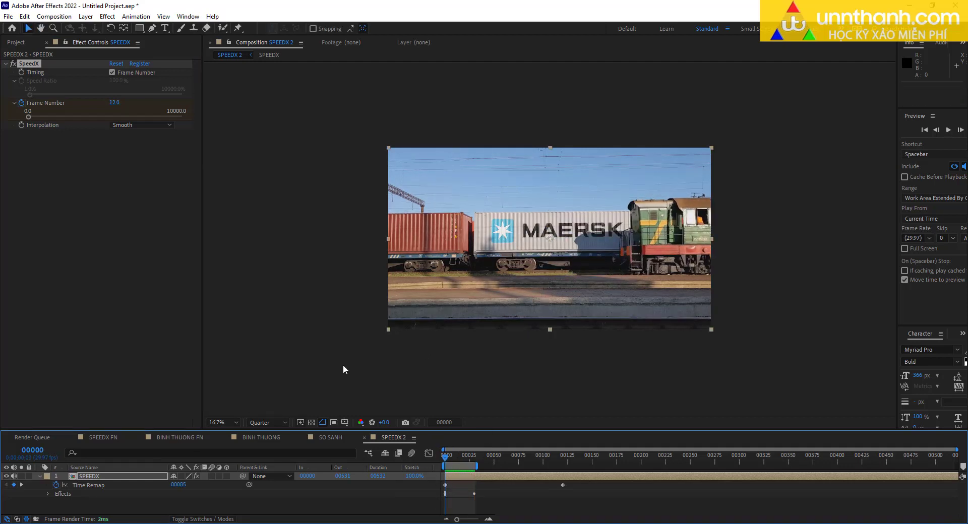
click(21, 486)
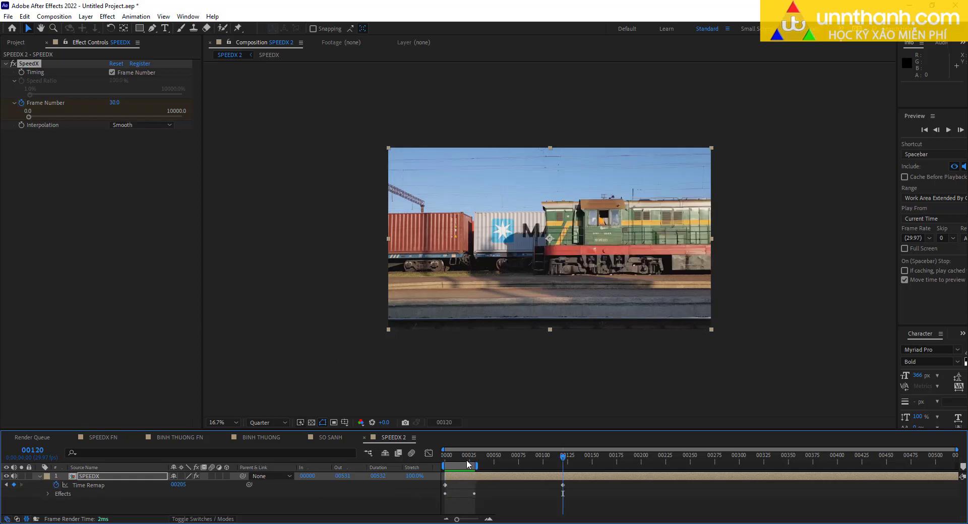
drag(468, 464, 474, 462)
key(u)
key(Home)
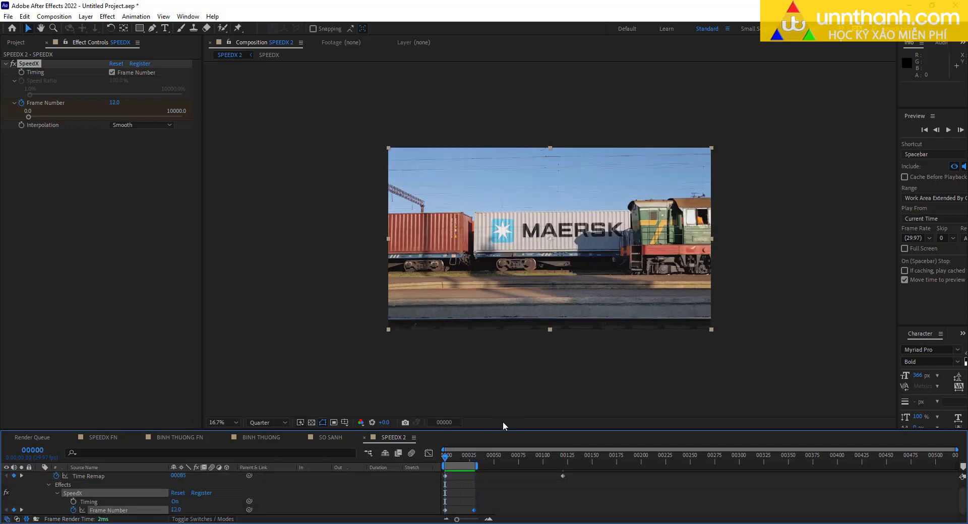
Step: Move the second Frame Number keyframe to about frame 00104, previewing the ramp
drag(495, 430, 494, 387)
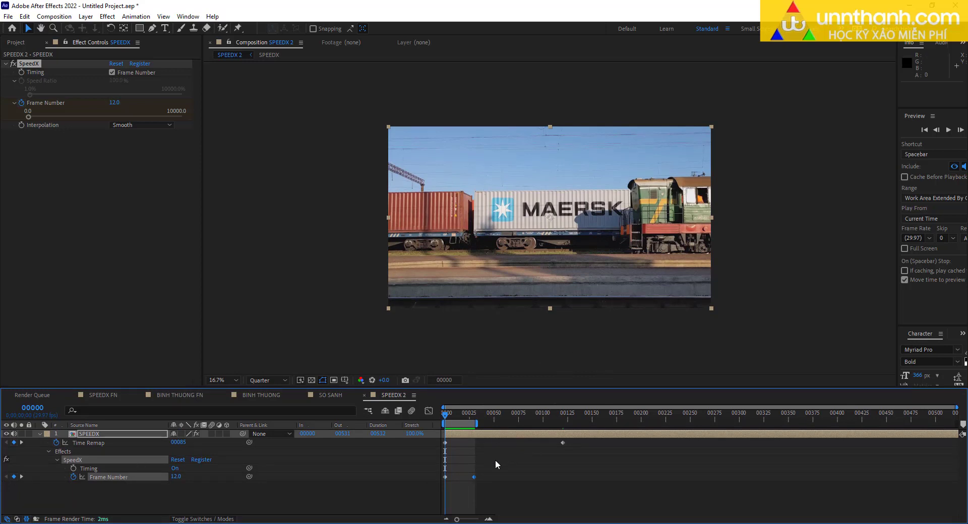
drag(474, 477, 569, 474)
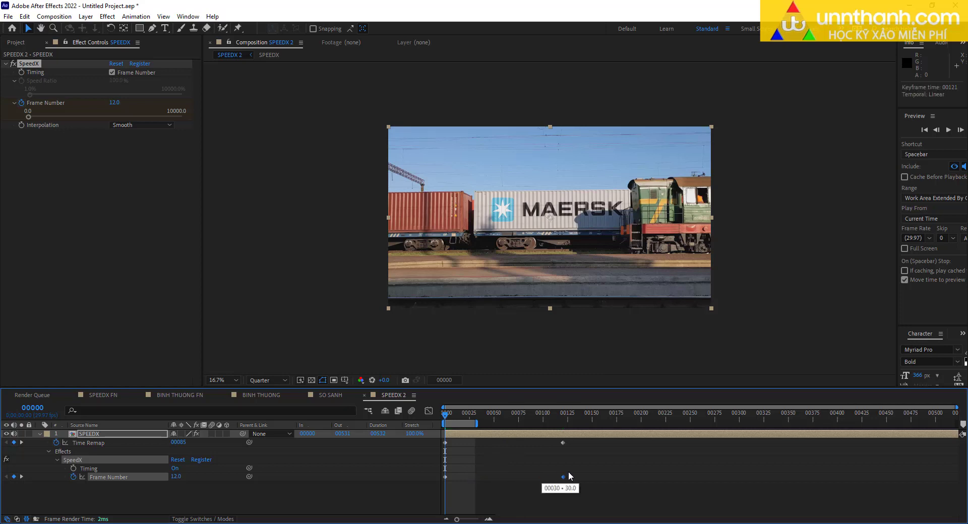
key(space)
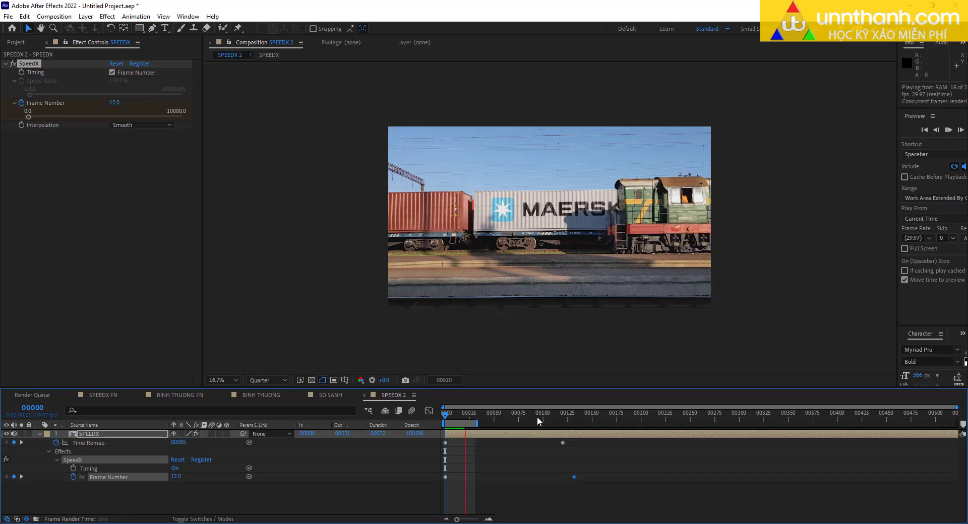
key(space)
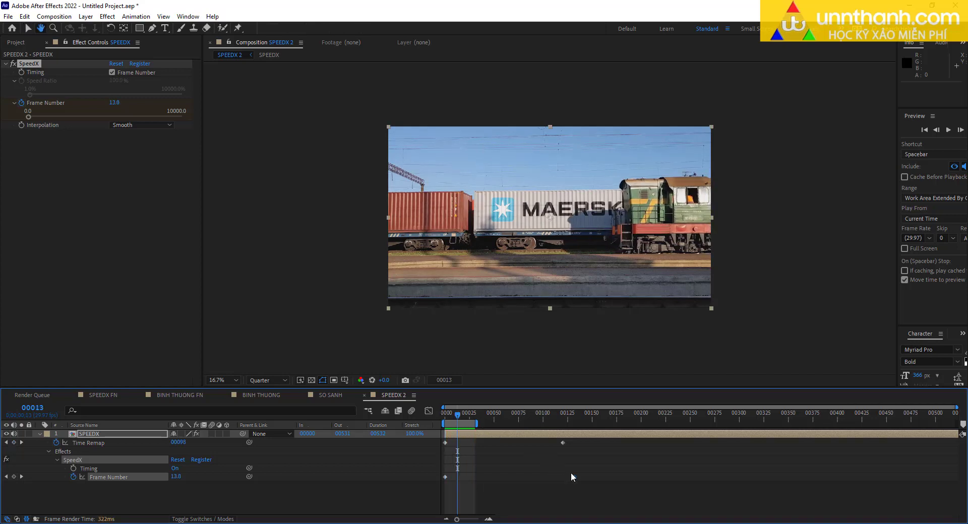
drag(570, 477, 464, 478)
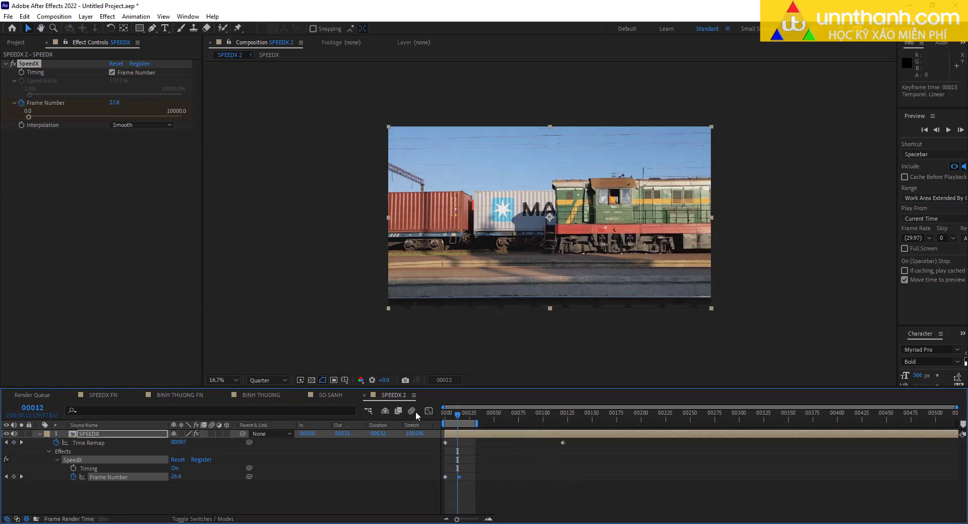
key(space)
key(space)
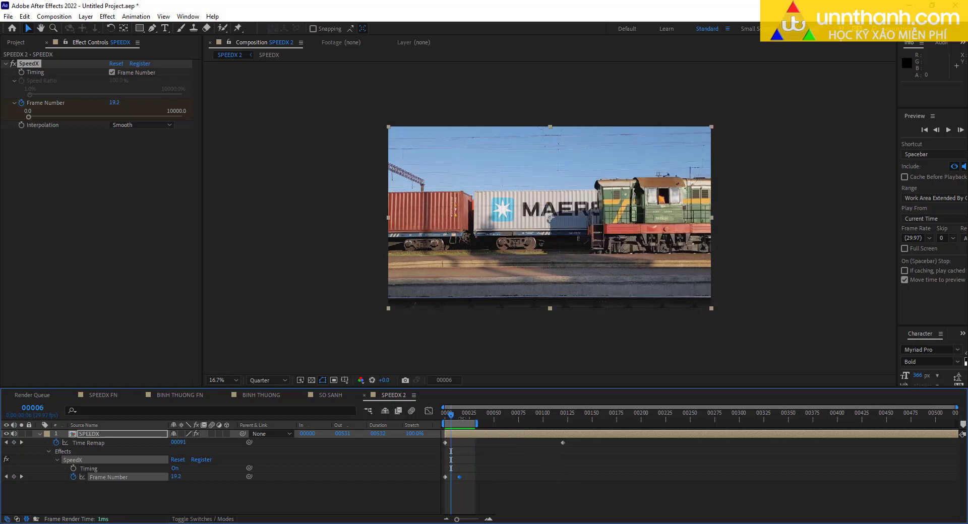
drag(463, 477, 547, 477)
key(space)
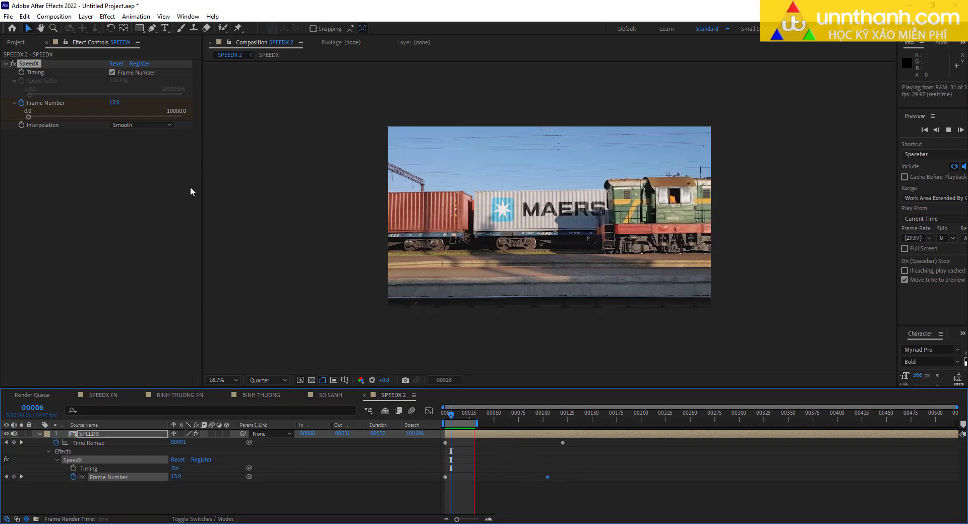
Step: Check the frame in the enlarged viewer, then extend the work area to frame 00071
key(grave)
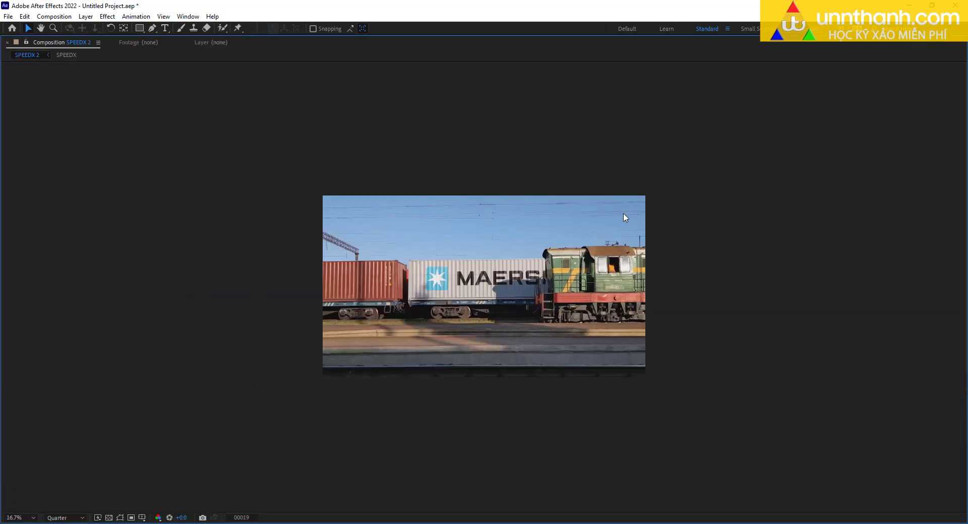
key(shift+slash)
key(grave)
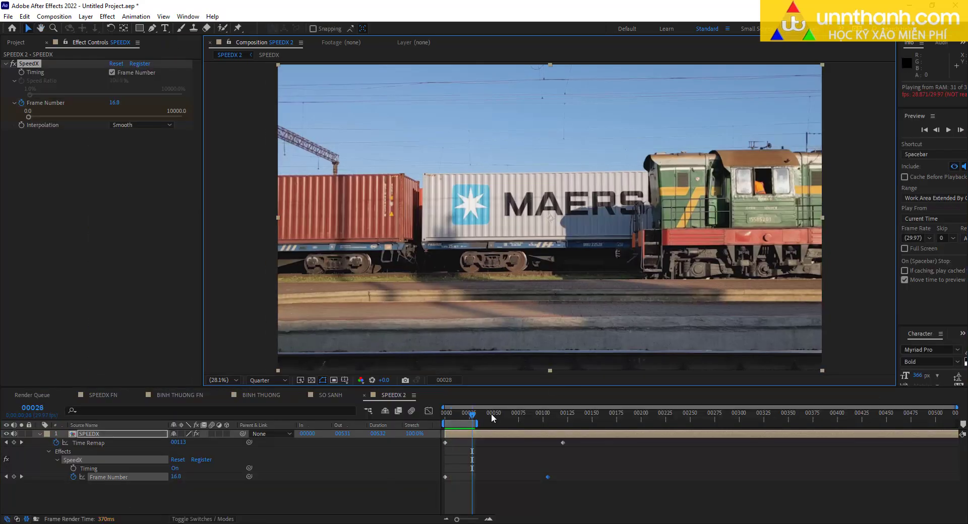
key(space)
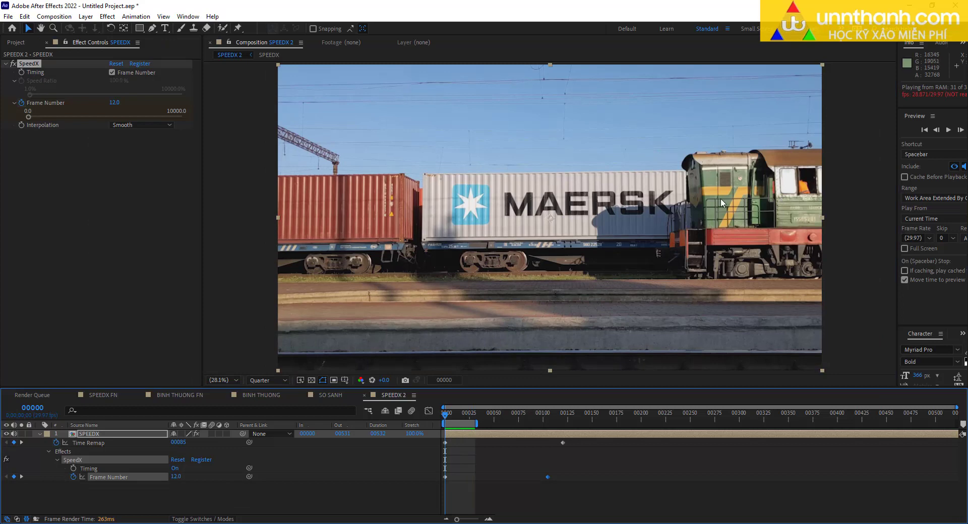
drag(477, 423, 518, 423)
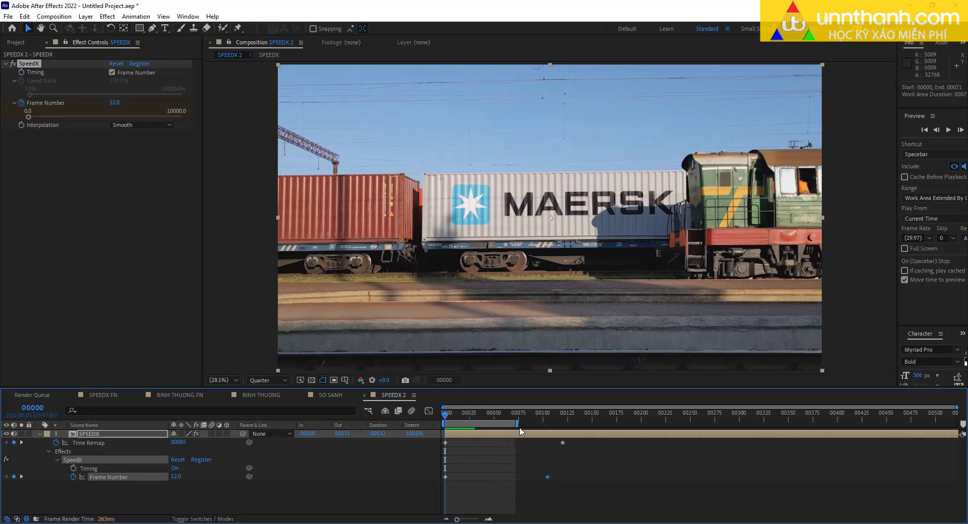
key(grave)
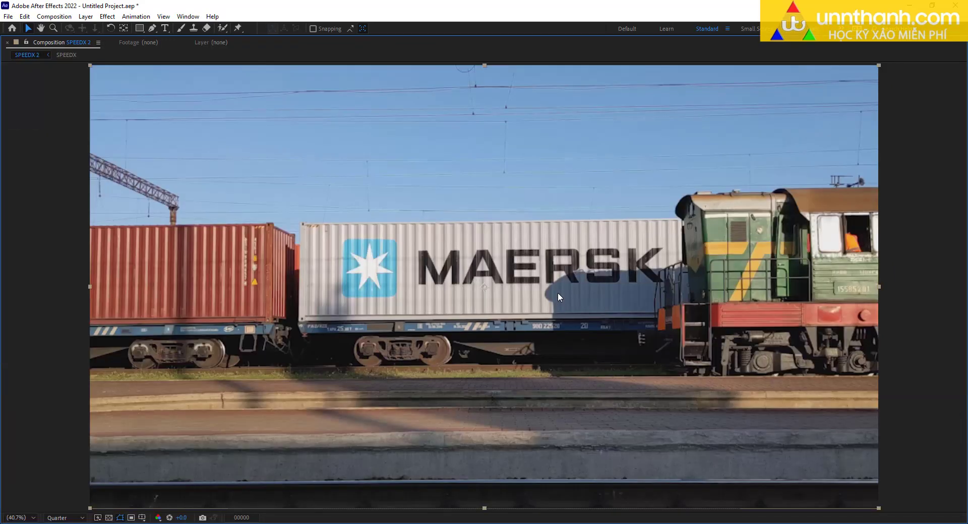
key(space)
key(space)
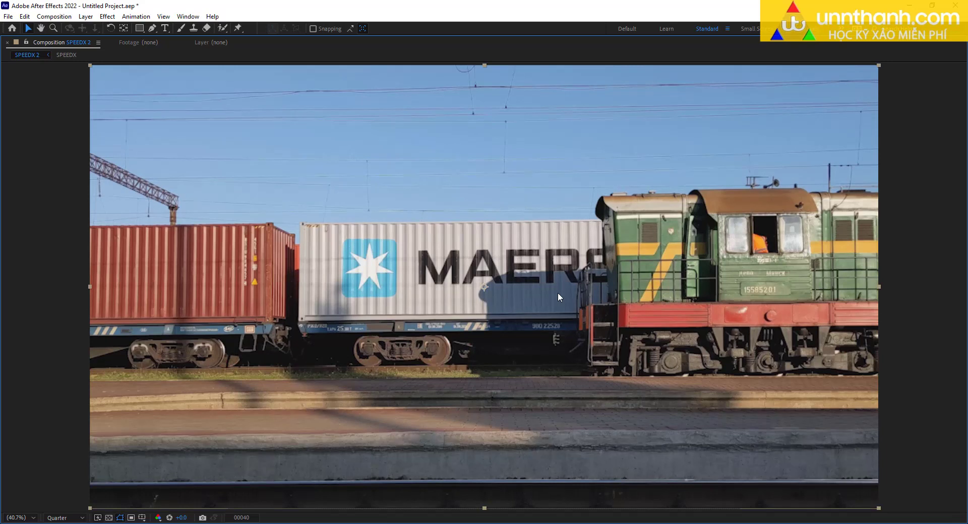
key(space)
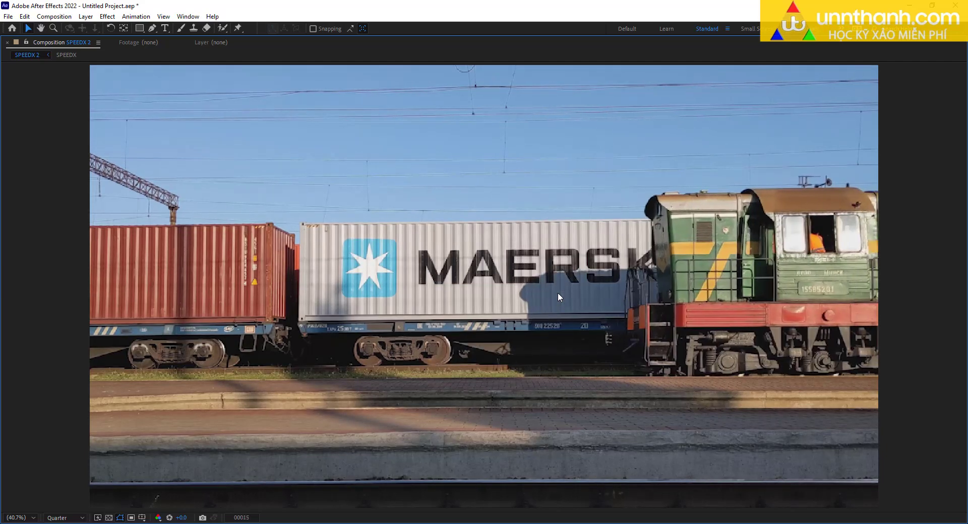
key(grave)
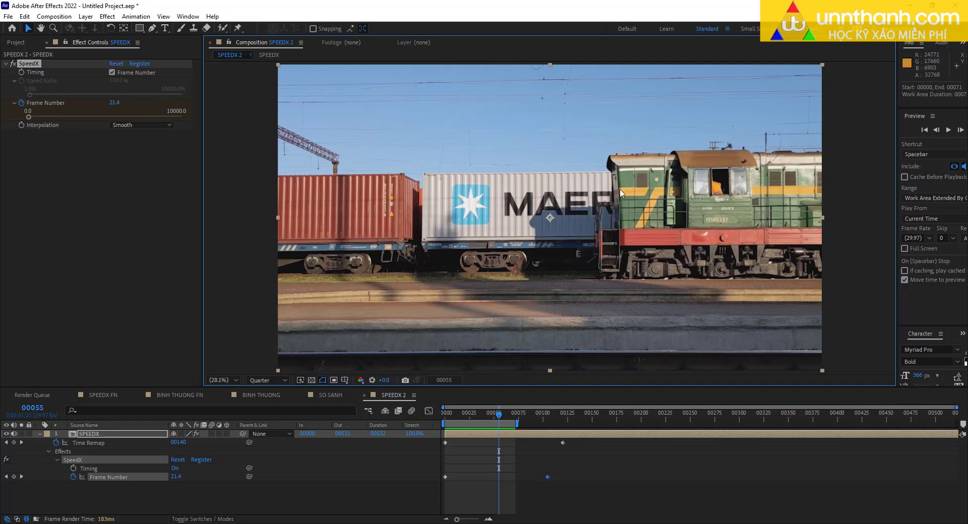
scroll(612, 227, up, 4)
scroll(609, 228, down, 2)
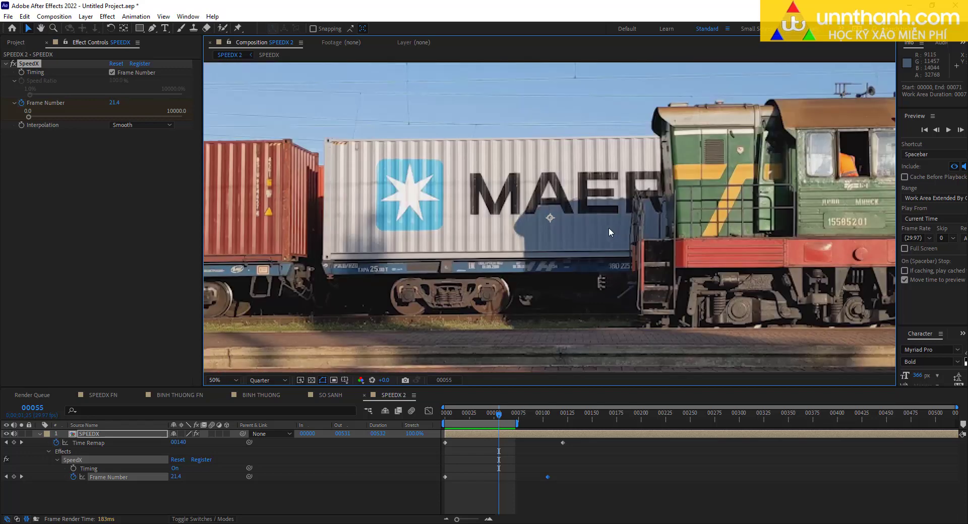
drag(609, 228, 543, 243)
key(space)
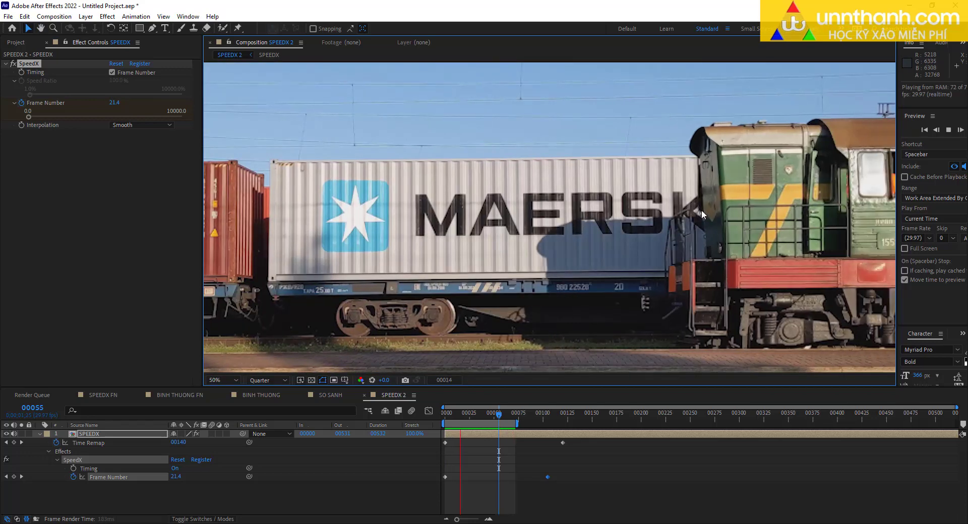
key(space)
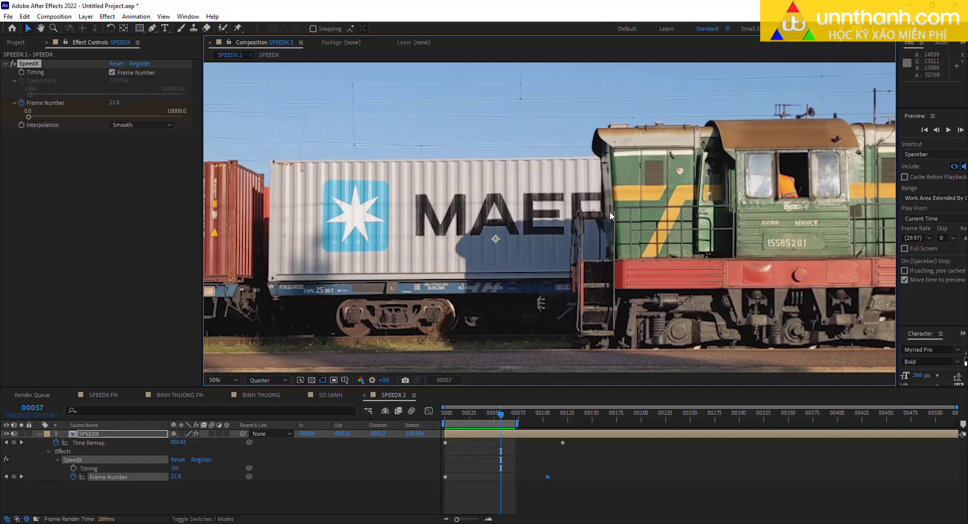
key(space)
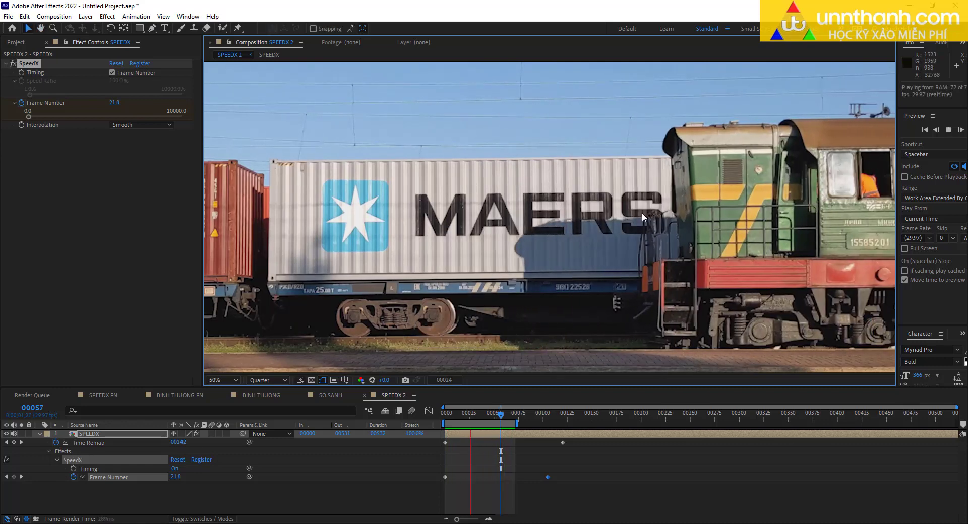
key(space)
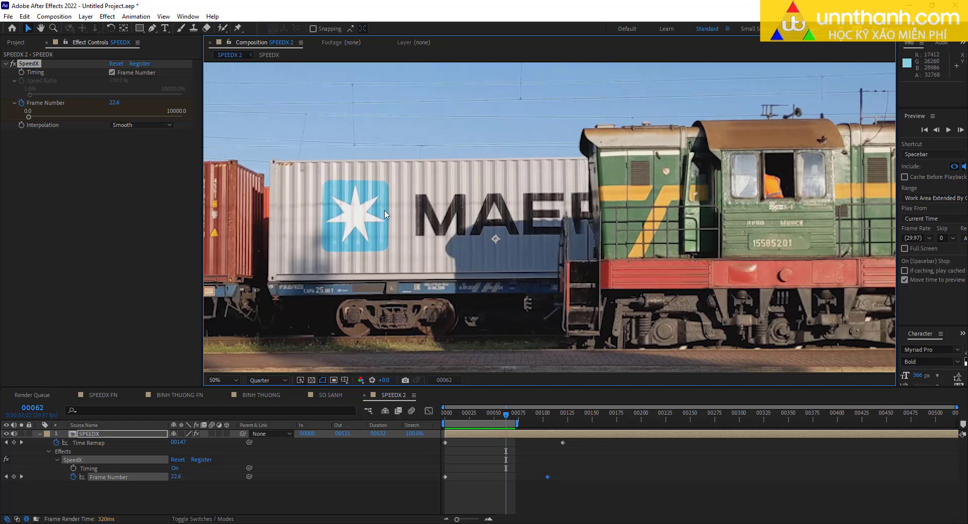
key(comma)
key(space)
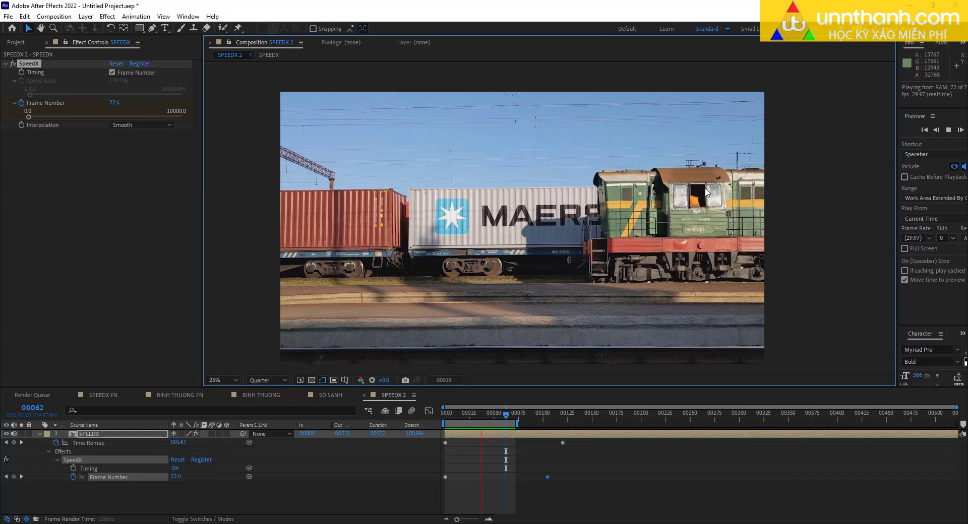
key(space)
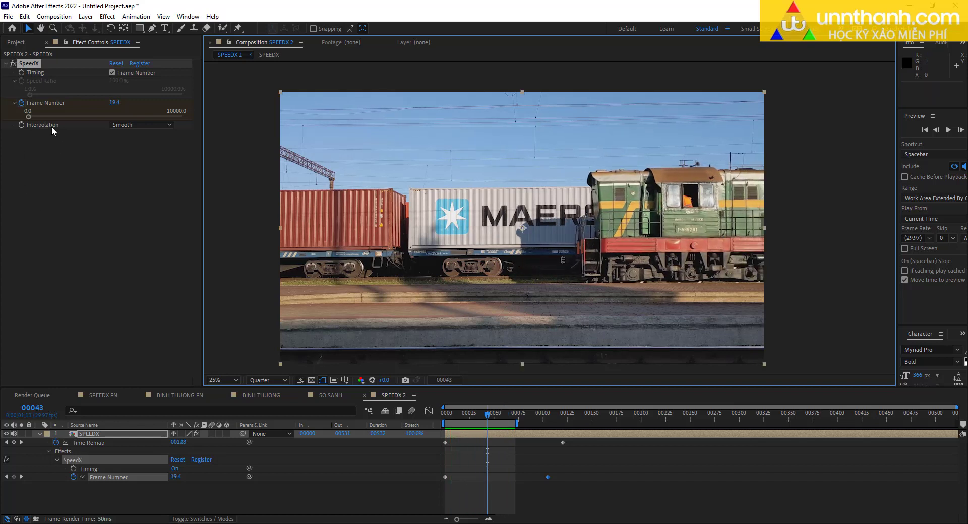
Step: Preview the normal-speed BINH THUONG FN composition for comparison, then return to SPEEDX 2
click(121, 127)
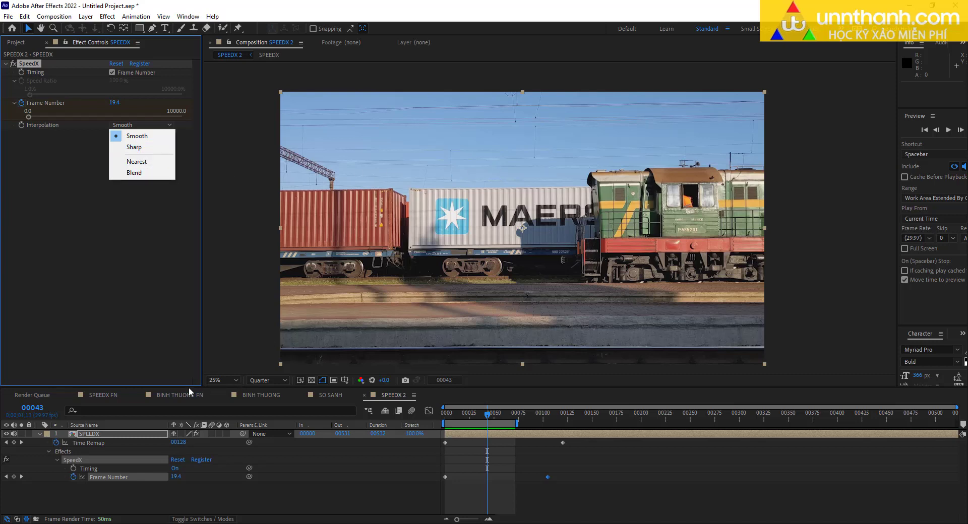
click(177, 394)
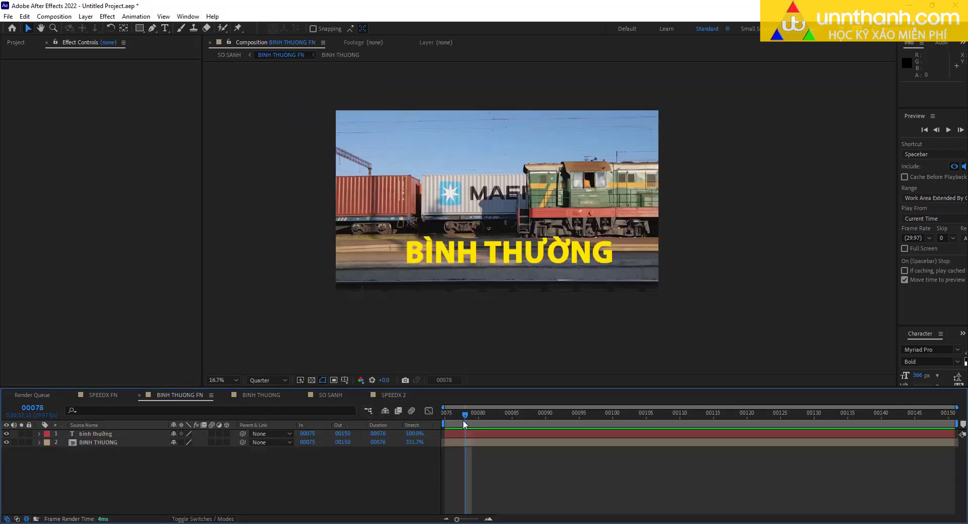
key(space)
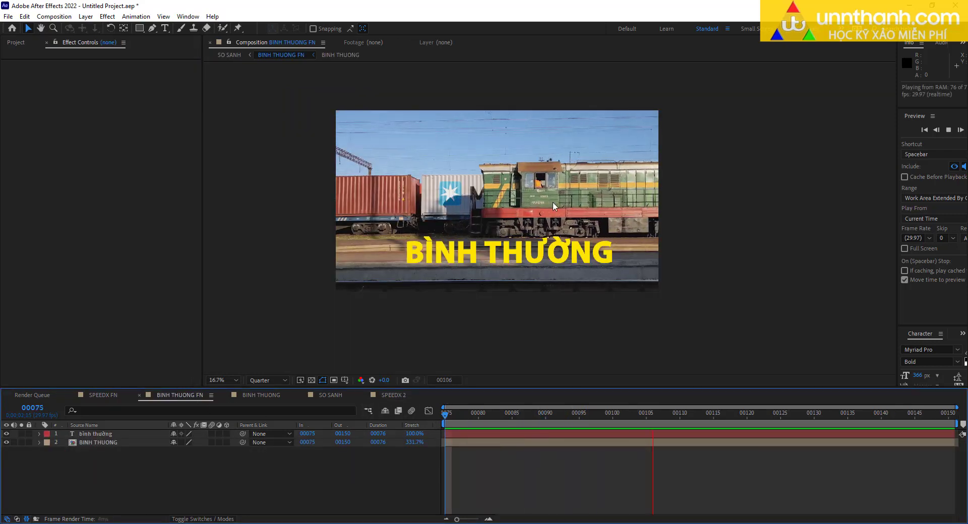
key(space)
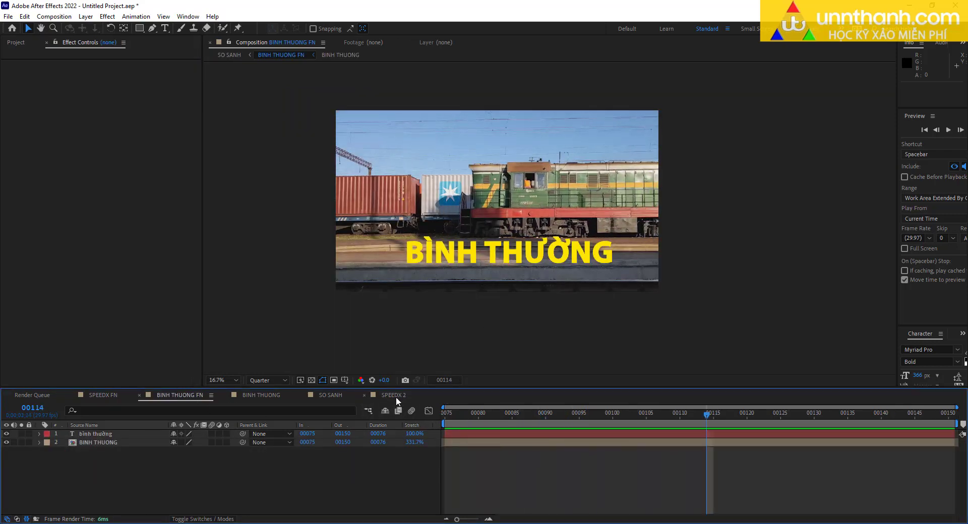
click(397, 396)
Step: Preview SpeedX with Nearest interpolation, settle on Blend, then switch to BINH THUONG FN
click(141, 125)
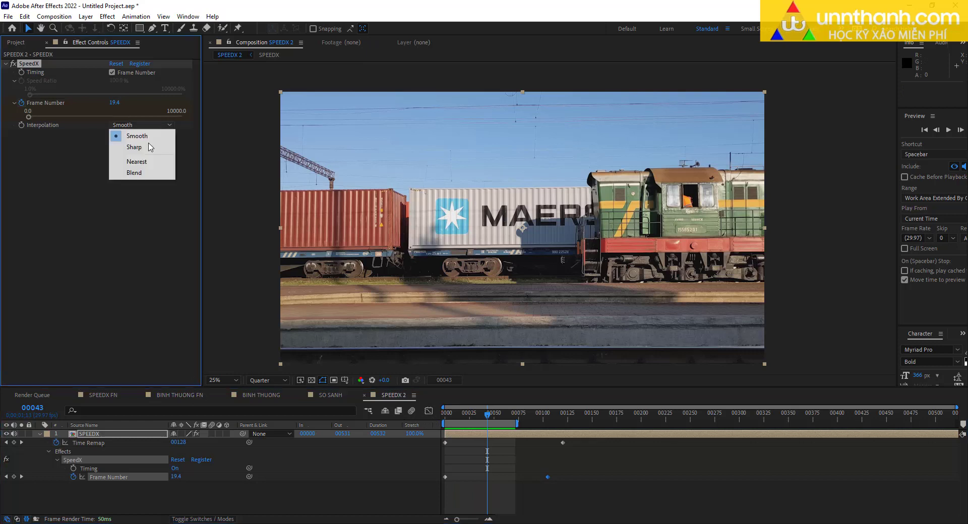
click(142, 161)
key(space)
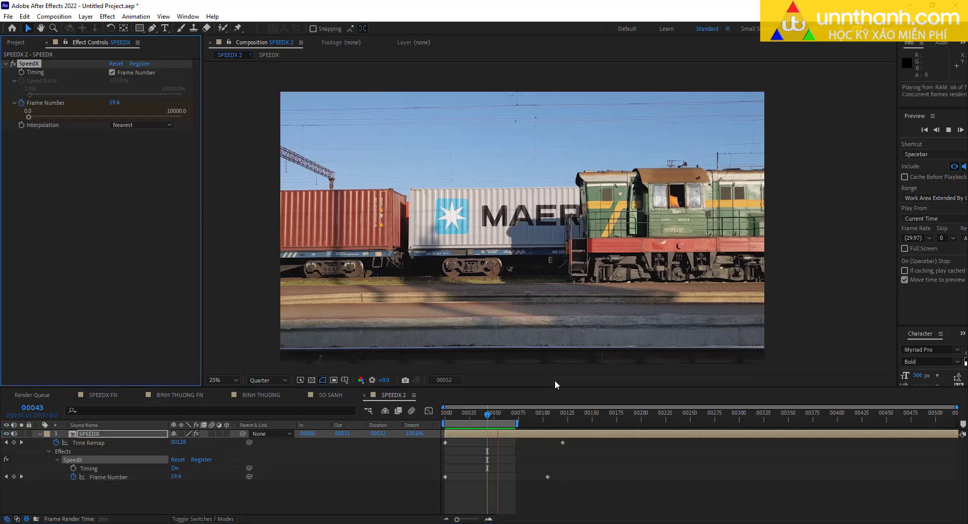
click(147, 126)
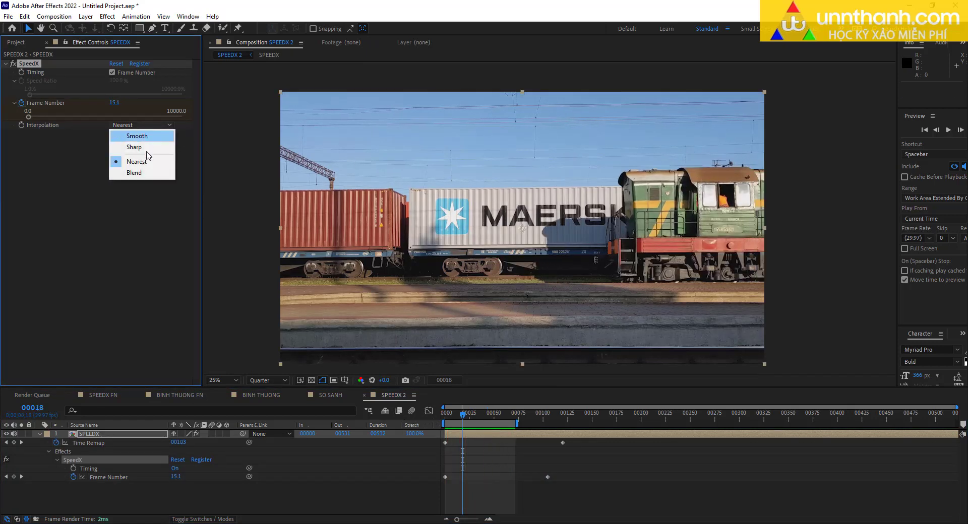
click(133, 169)
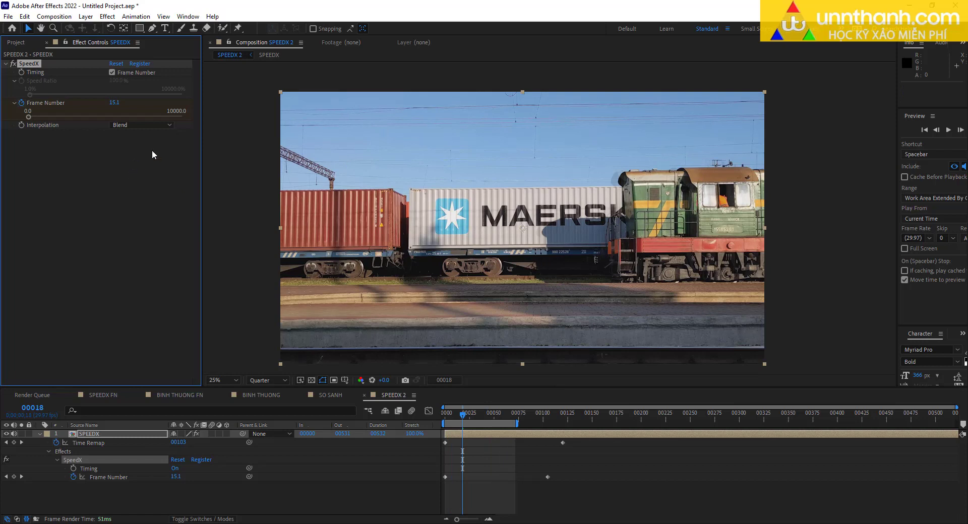
click(185, 395)
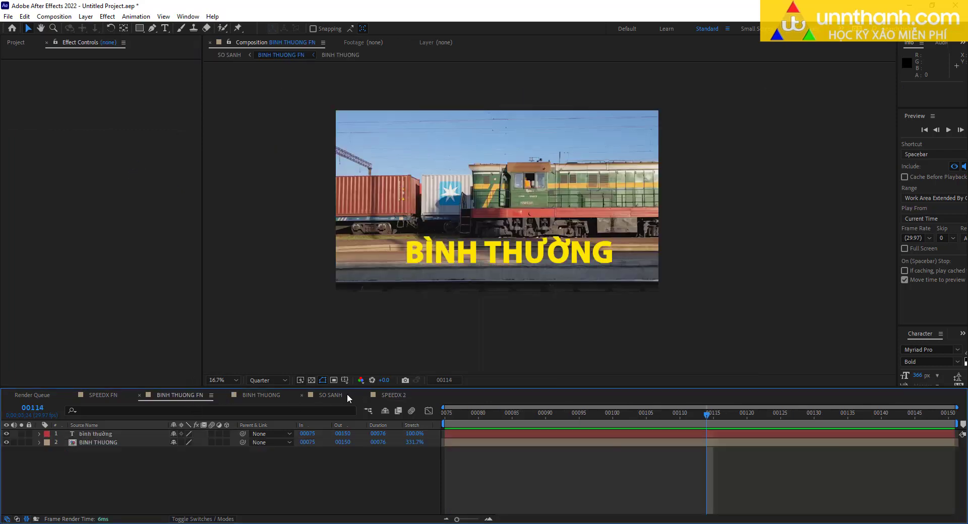
Step: Turn on frame blending, return to SPEEDX 2, and open the SpeedX Interpolation choices
click(398, 411)
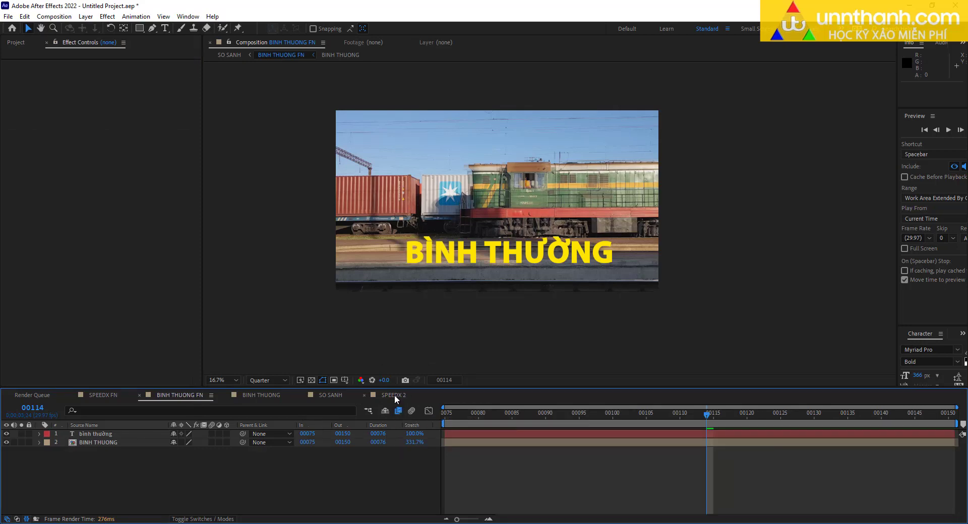
click(394, 395)
click(119, 127)
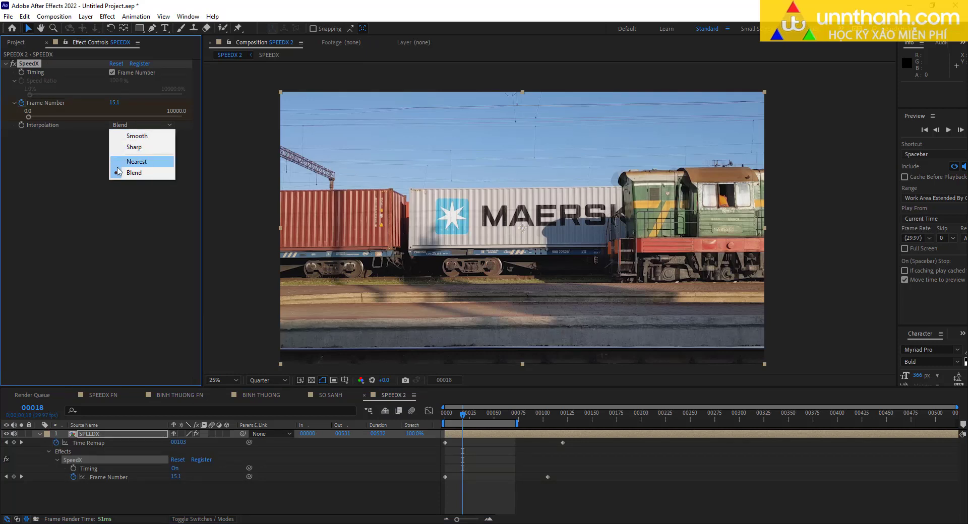
Step: Toggle SpeedX interpolation between Smooth and Sharp, previewing the Sharp result
click(139, 136)
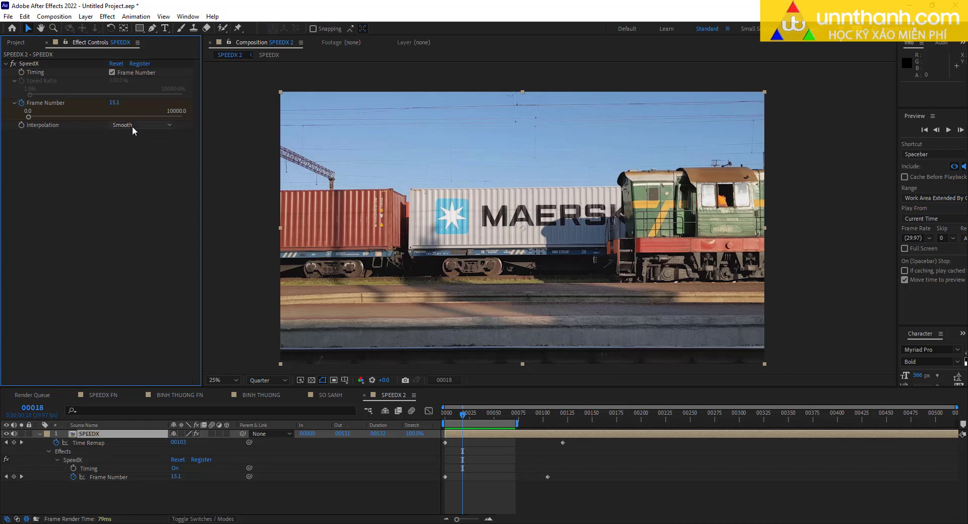
click(132, 126)
click(129, 148)
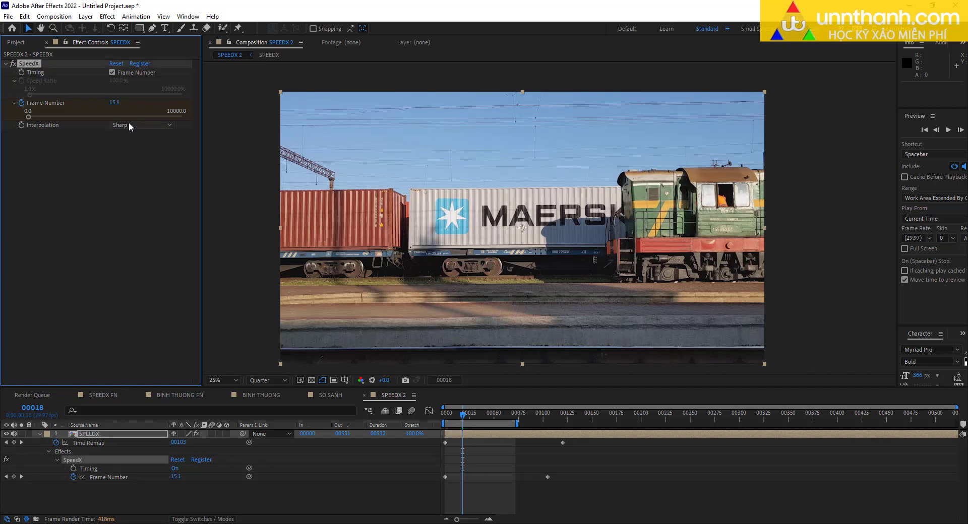
click(129, 126)
click(132, 136)
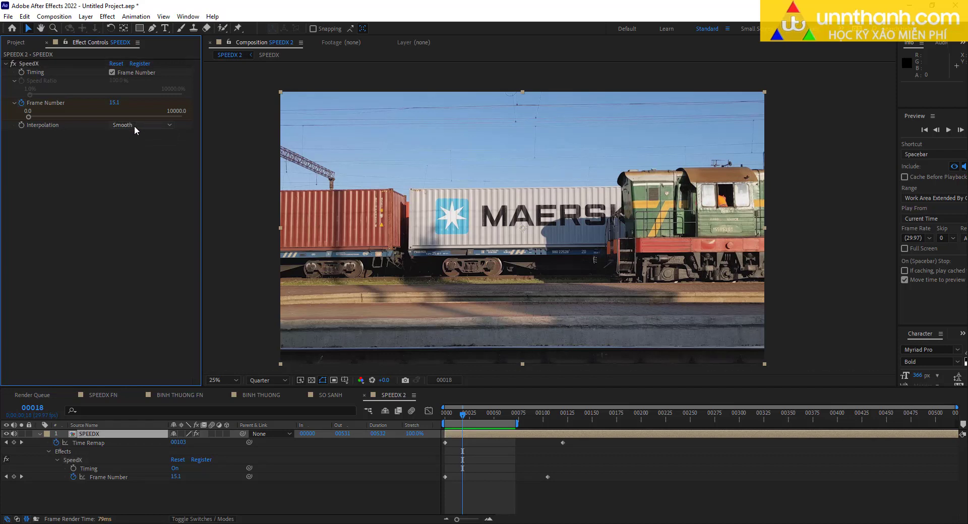
click(135, 126)
click(134, 147)
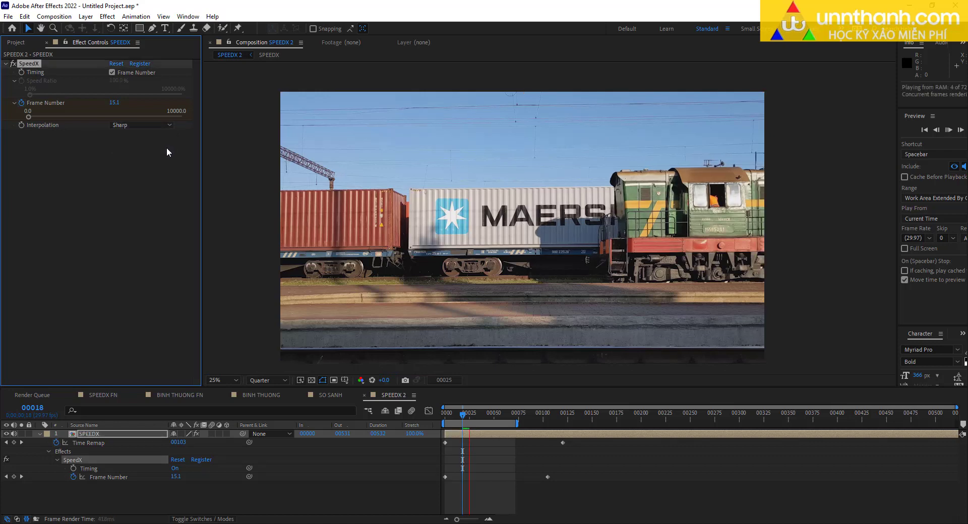
key(space)
key(space)
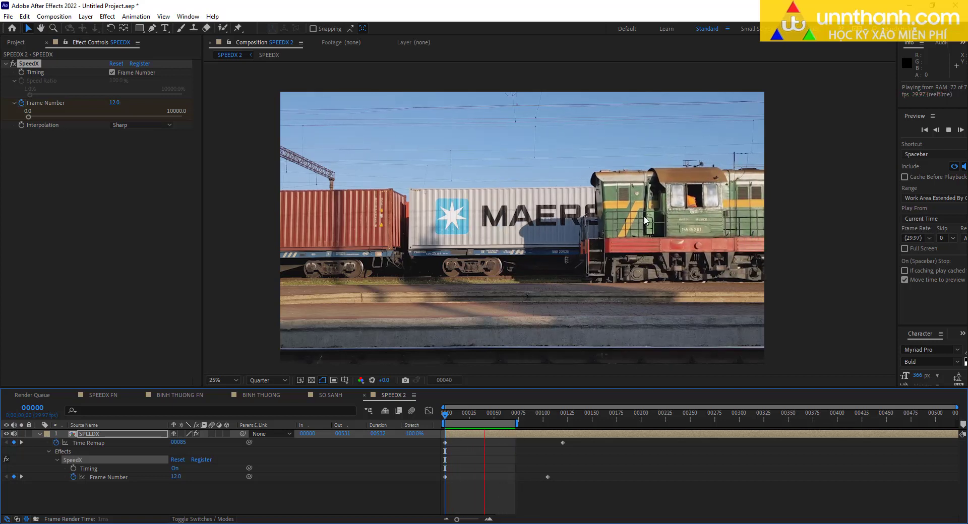
Step: Set interpolation back to Smooth, preview it from the first frame, and show the Project panel
click(145, 125)
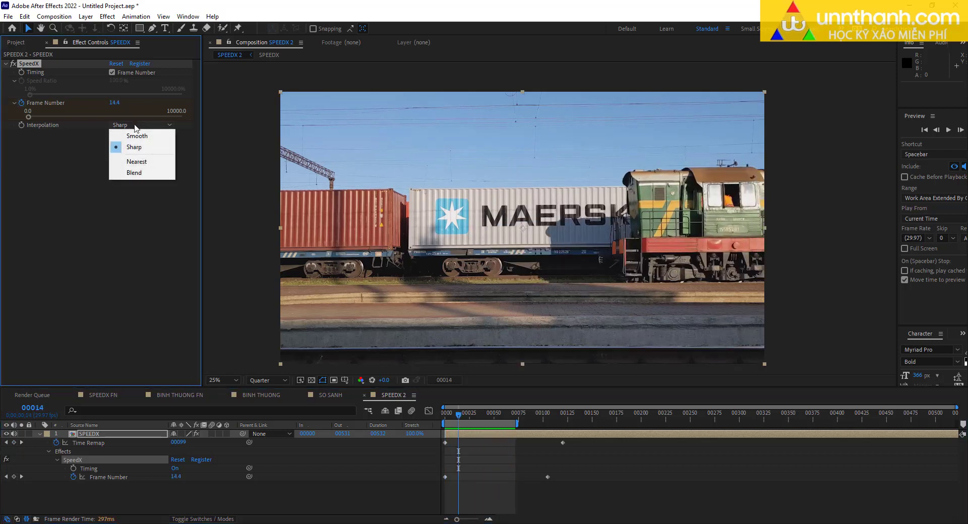
click(130, 138)
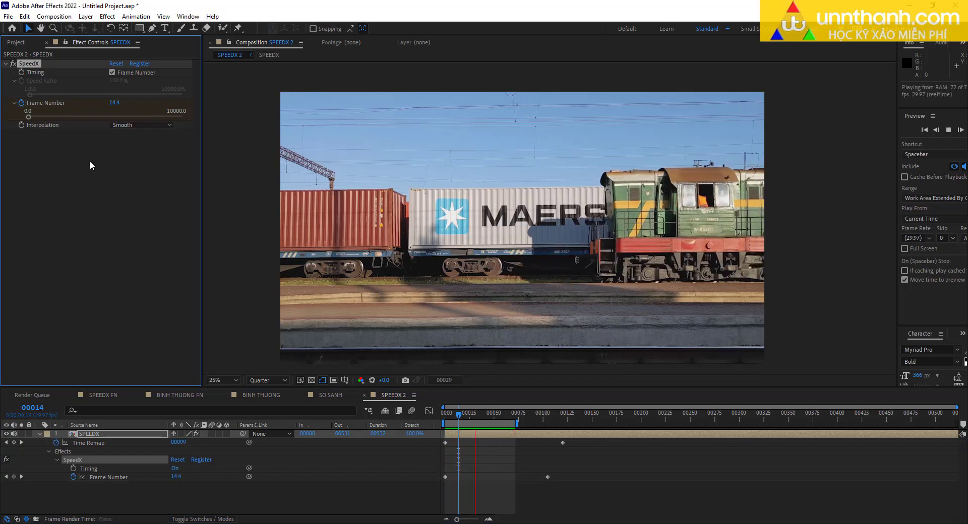
click(130, 126)
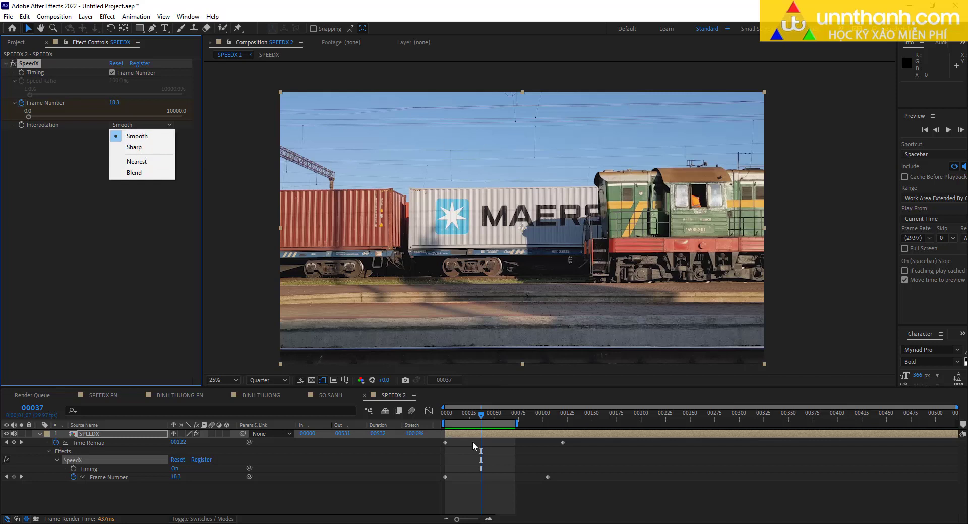
key(space)
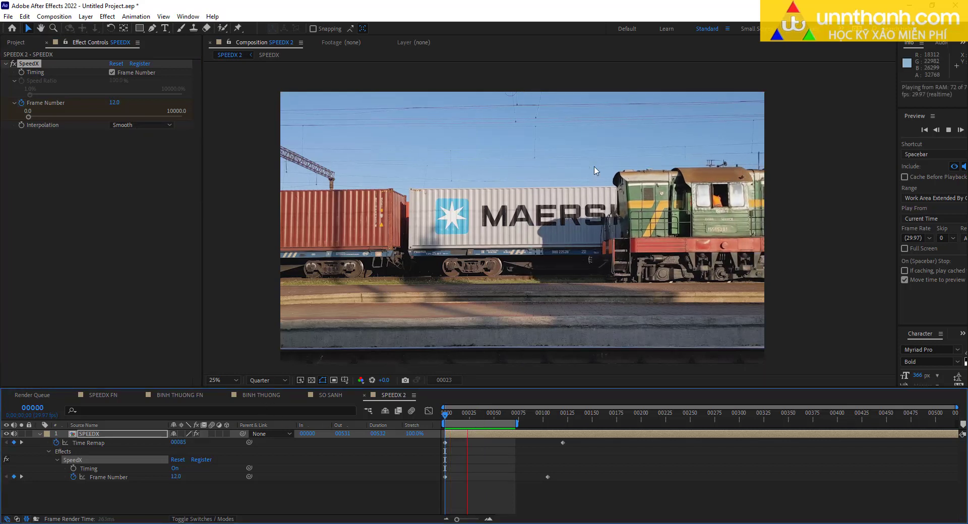
key(space)
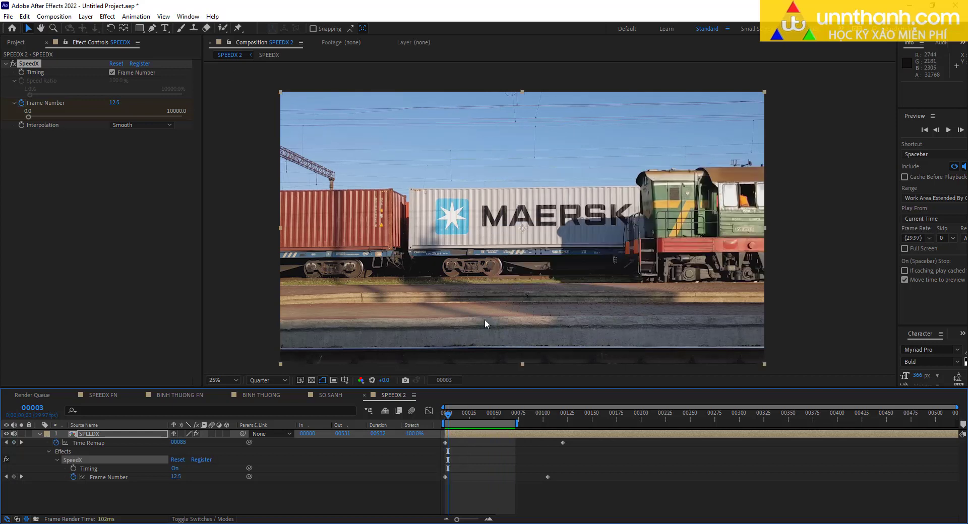
key(Home)
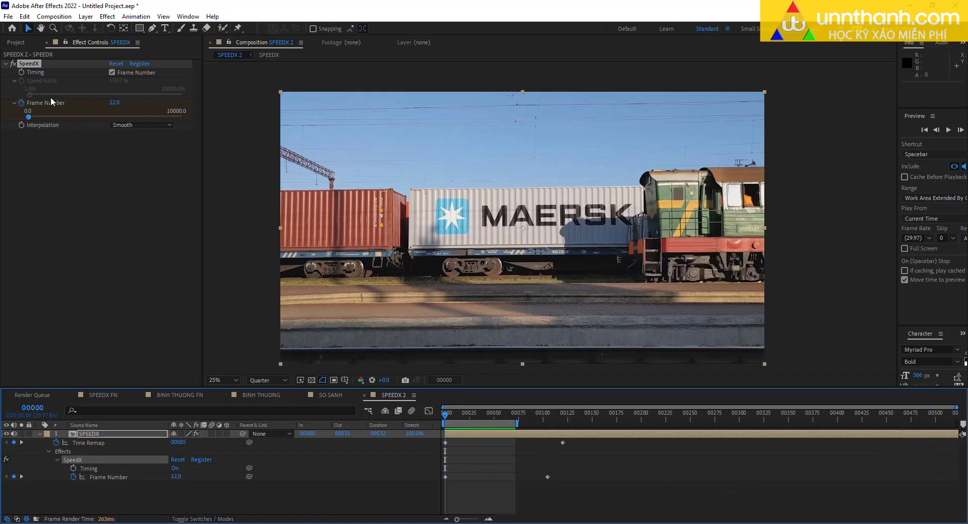
click(15, 43)
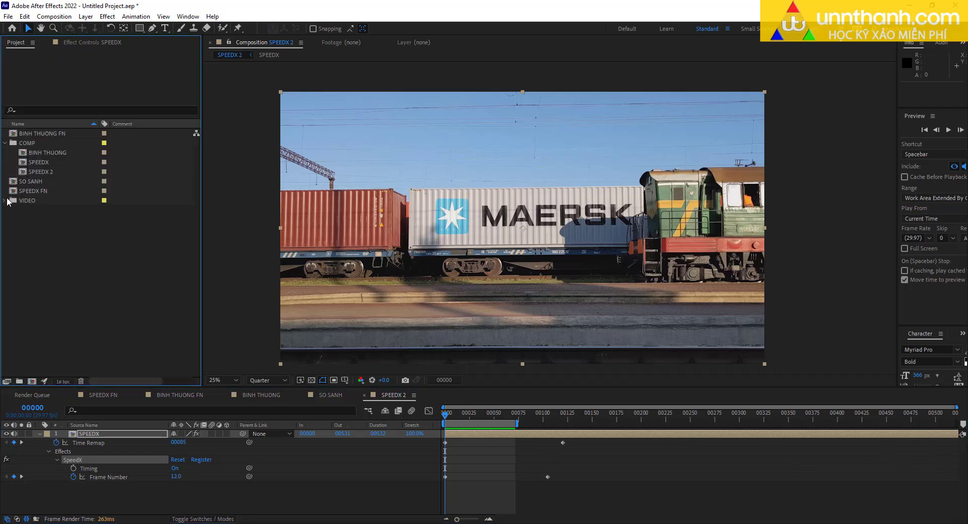
Step: Create a new composition from pexels-av-8669103.mp4 in the VIDEO folder
click(5, 200)
drag(54, 211, 32, 381)
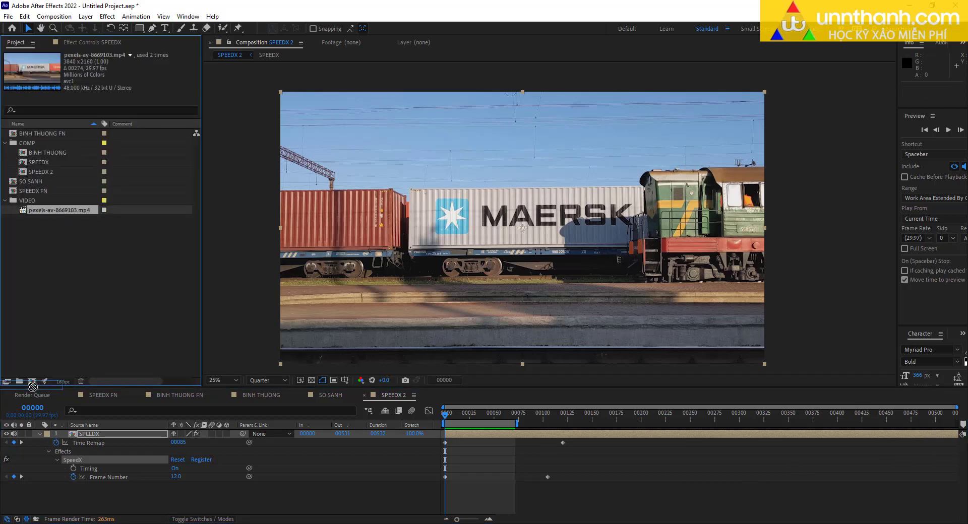
drag(538, 415, 682, 420)
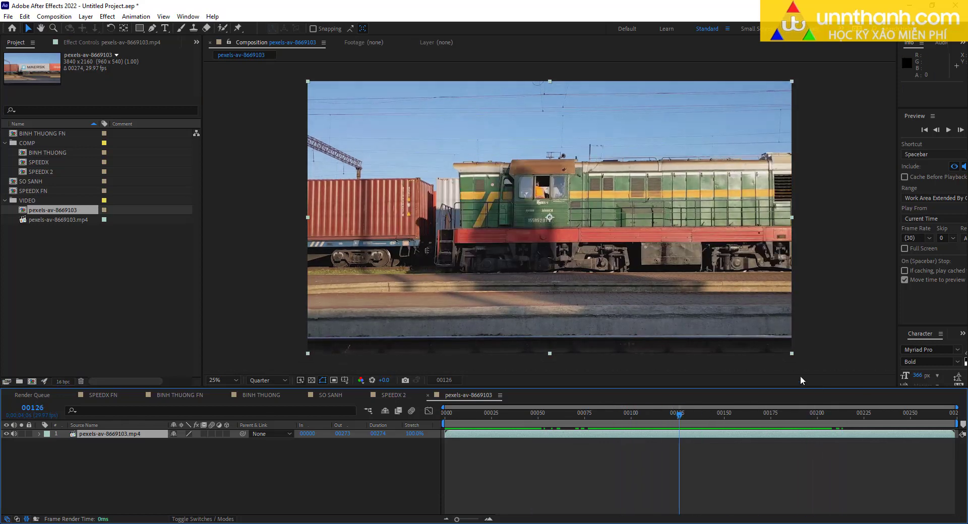
Step: Apply SpeedX to the pexels clip and display its effect settings
key(ctrl+space)
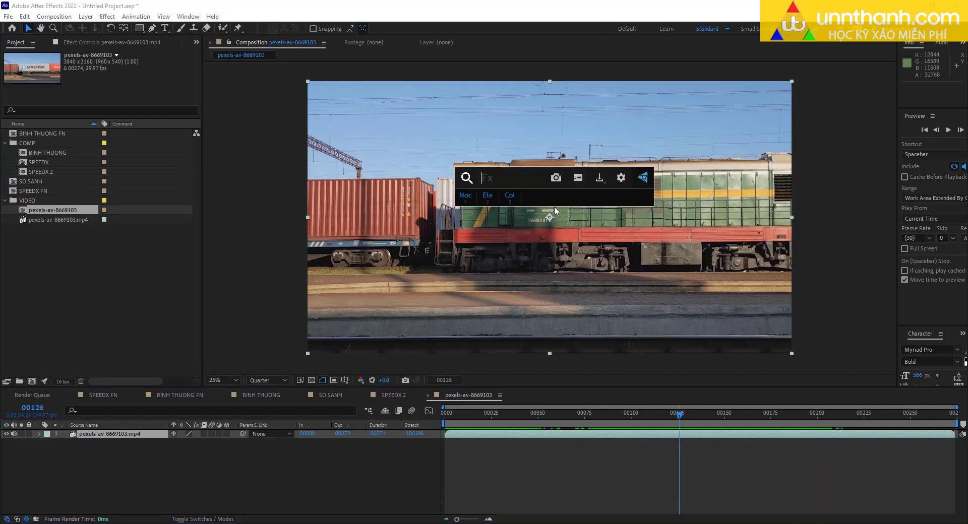
text(s)
click(477, 267)
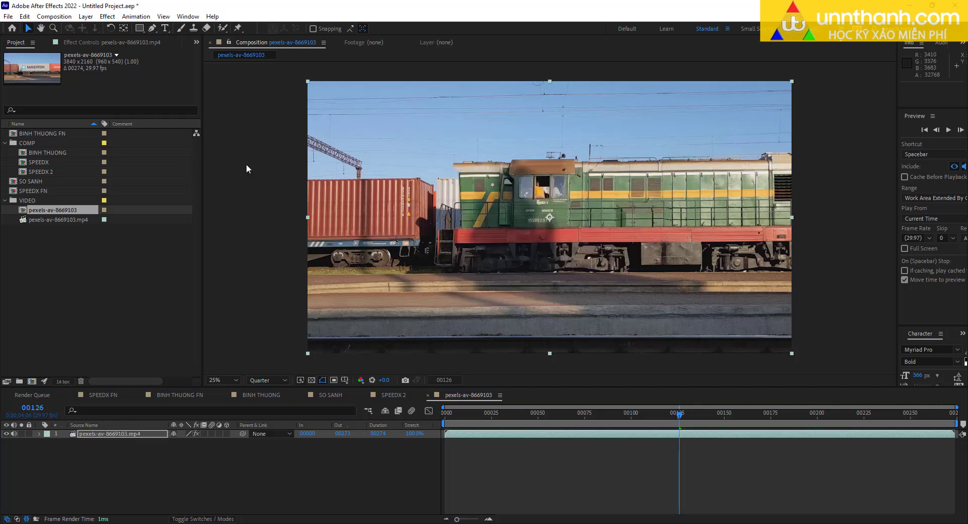
click(86, 42)
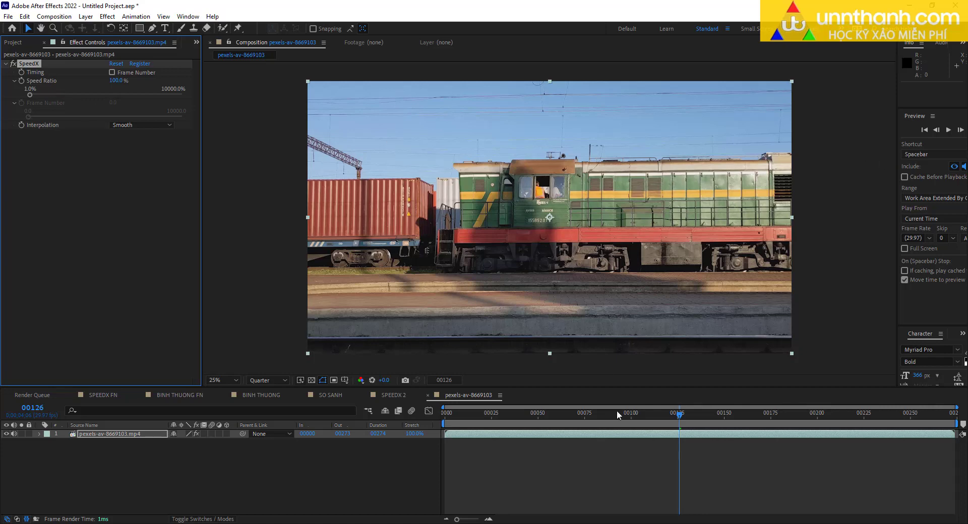
mouse_move(616, 413)
mouse_down()
mouse_move(674, 436)
mouse_move(658, 440)
mouse_up()
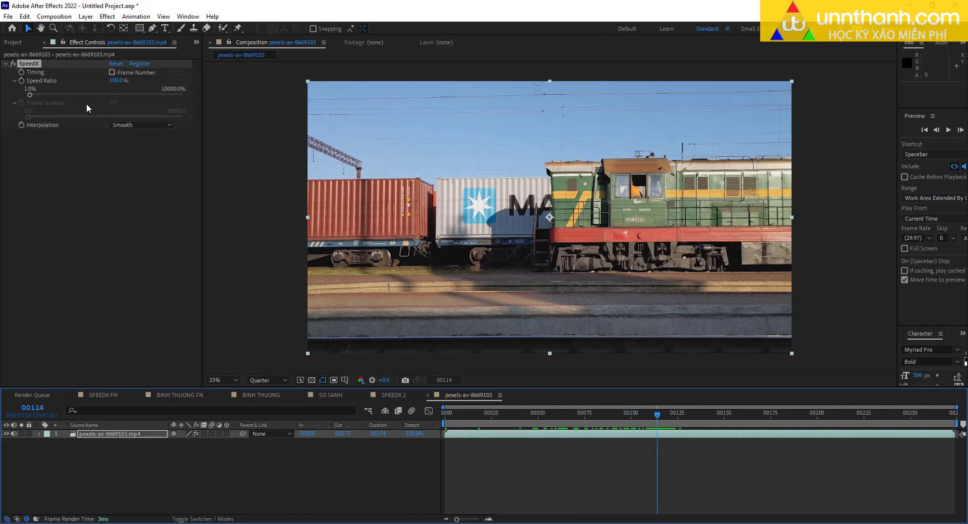
Step: Keyframe Speed Ratio at 100% near frame 00114 and preview up to that point
click(21, 79)
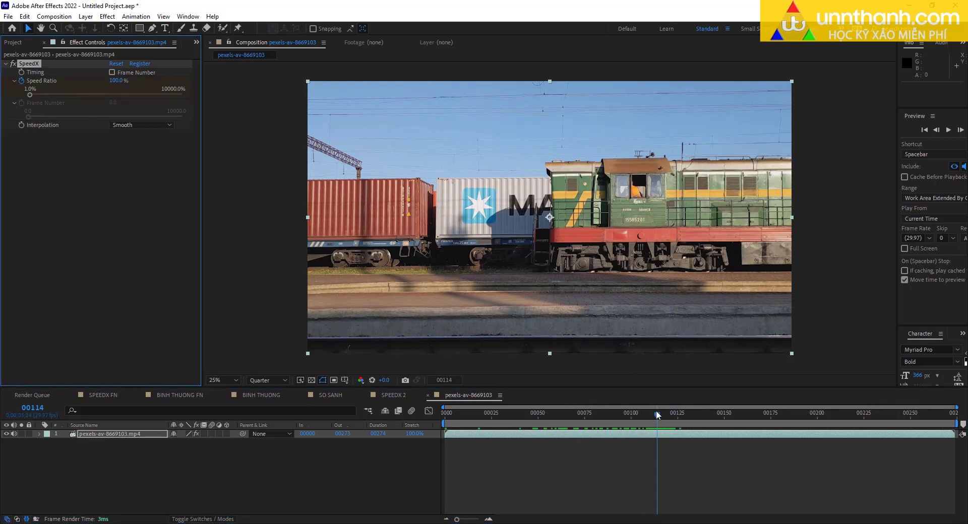
key(u)
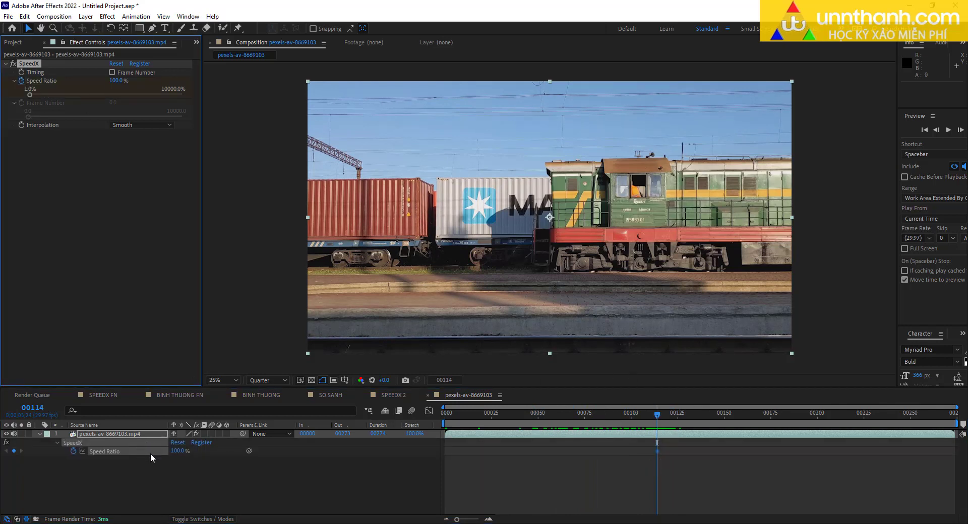
key(n)
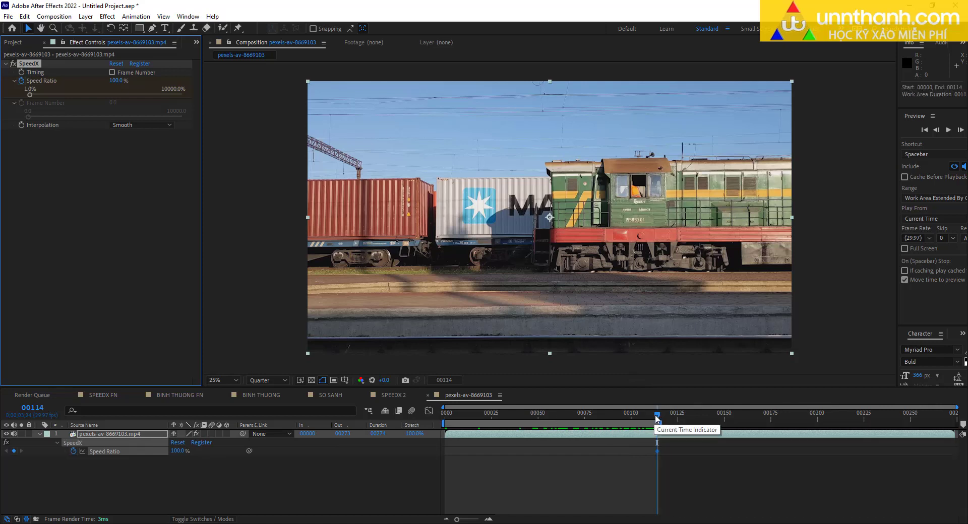
key(space)
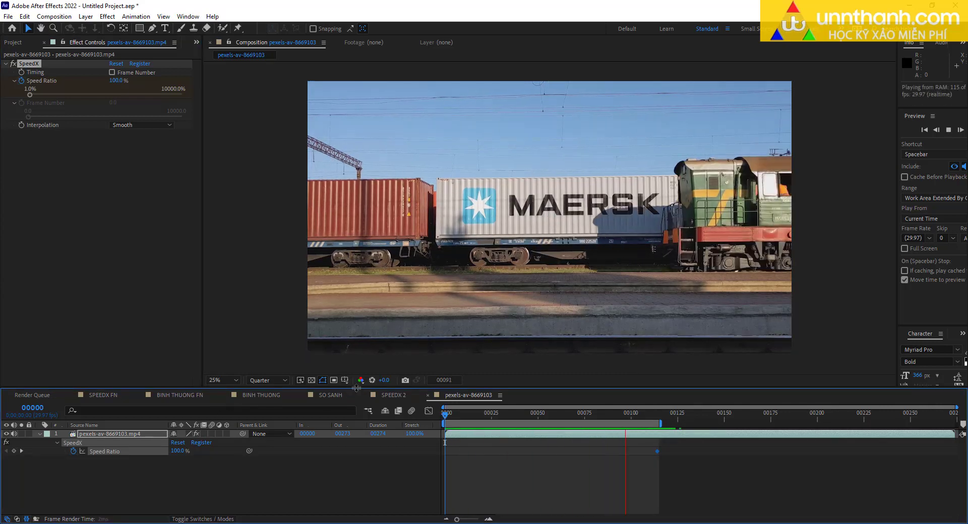
Step: Add a 30% Speed Ratio keyframe at frame 00120 and preview the slowed section
drag(656, 417, 671, 419)
click(117, 81)
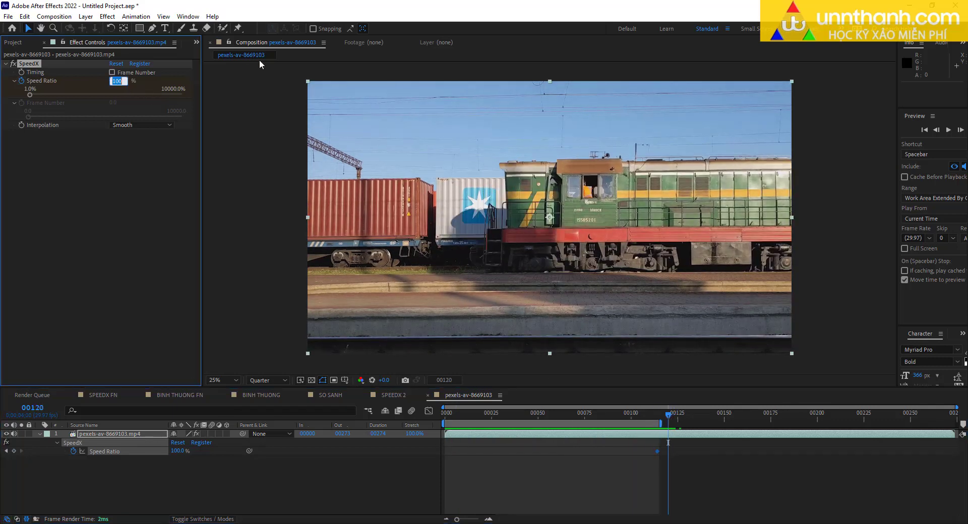
text(30)
key(Return)
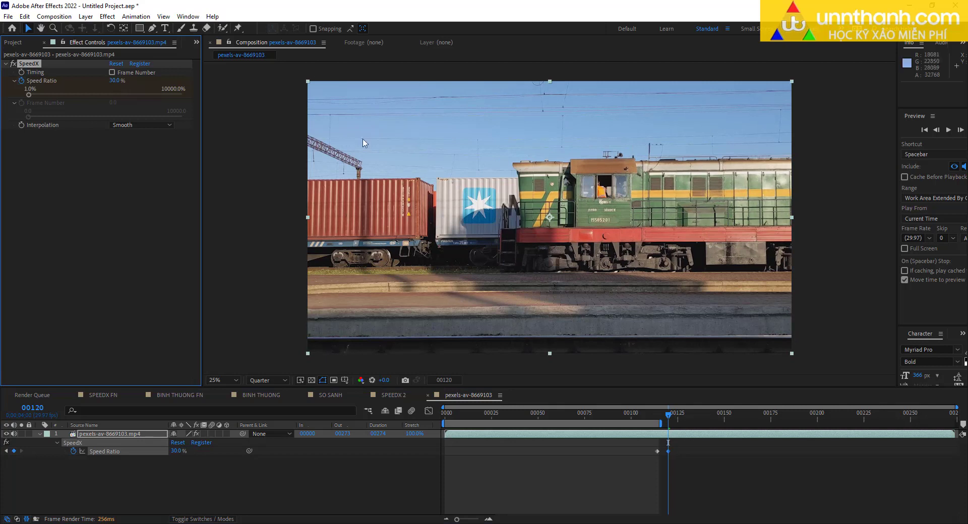
drag(701, 424, 706, 429)
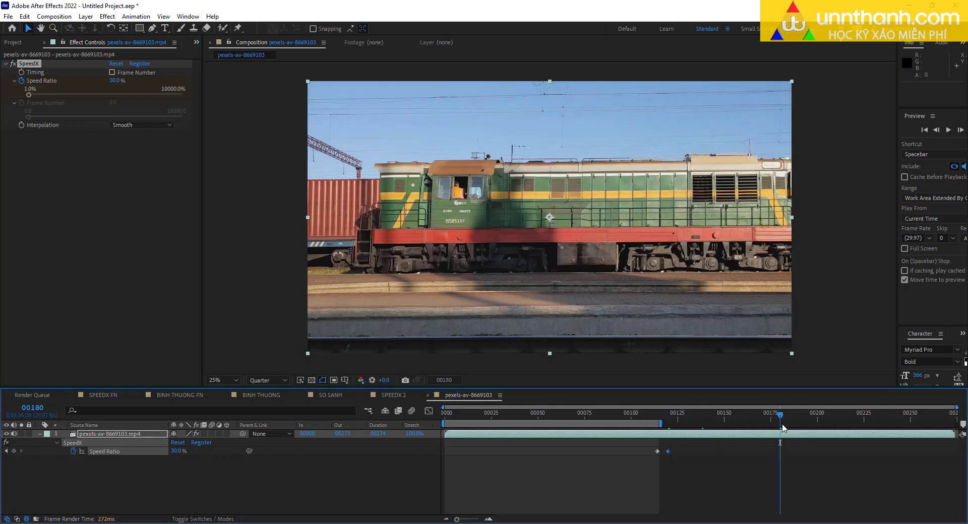
key(space)
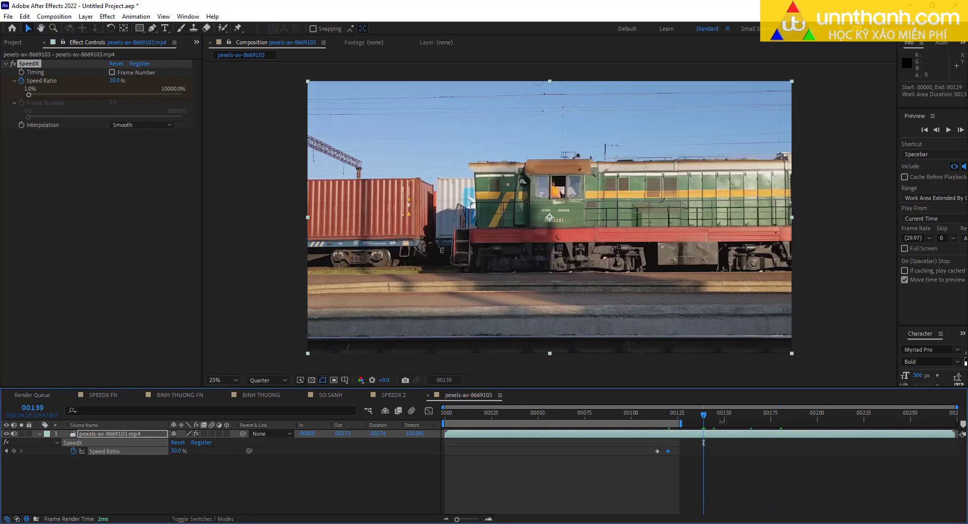
key(space)
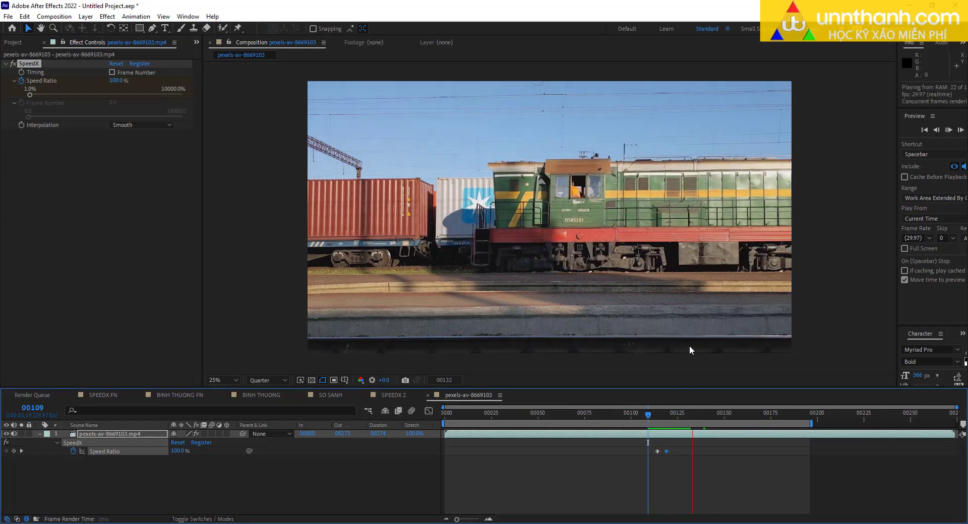
Step: Add SpeedX Speed Ratio keyframes at frames 00153 and 00158, raising the speed back to 150%
click(730, 414)
click(13, 451)
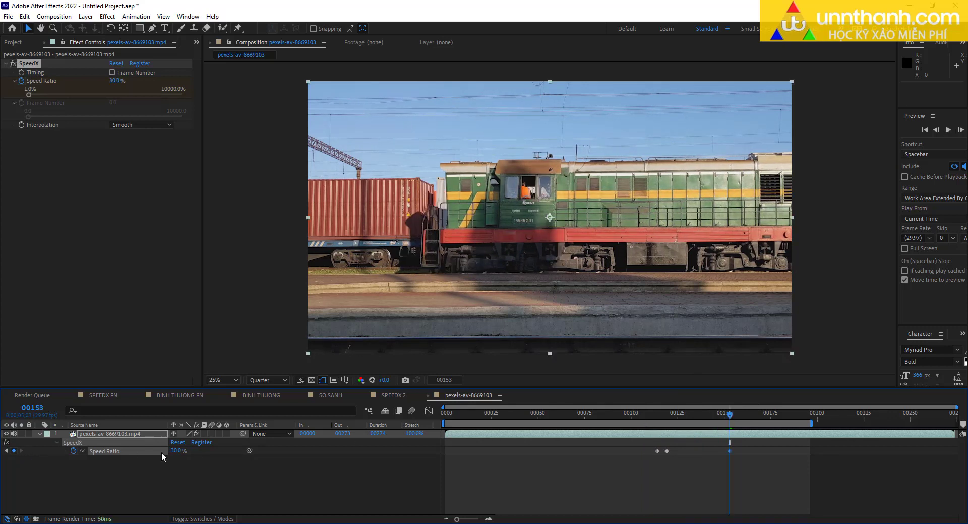
click(740, 421)
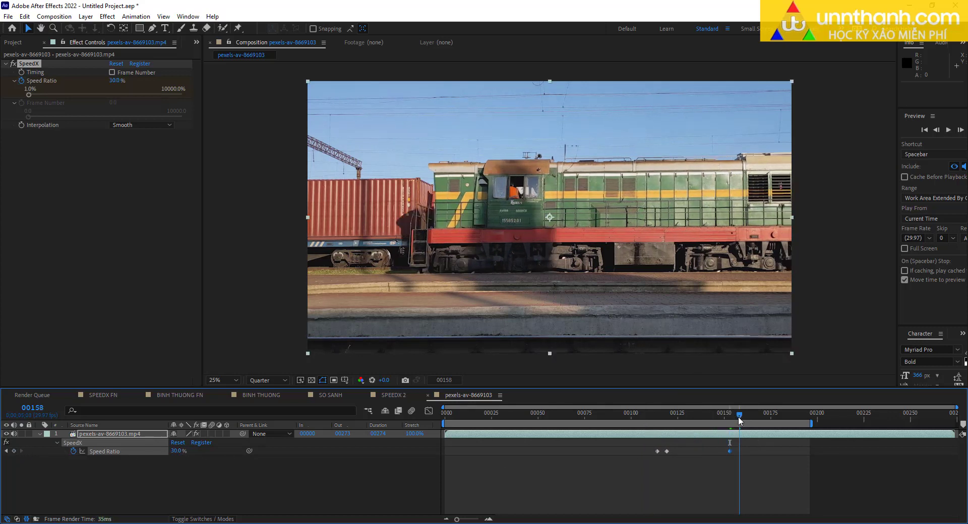
text(150)
key(Return)
key(space)
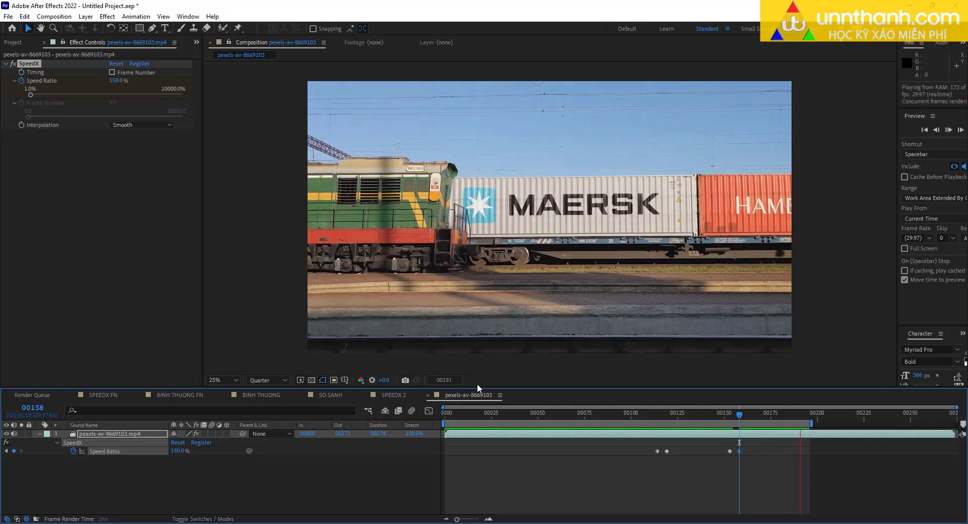
Step: End the work area at the MAERSK container near frame 00206 and preview the clip
click(751, 418)
drag(751, 419, 830, 420)
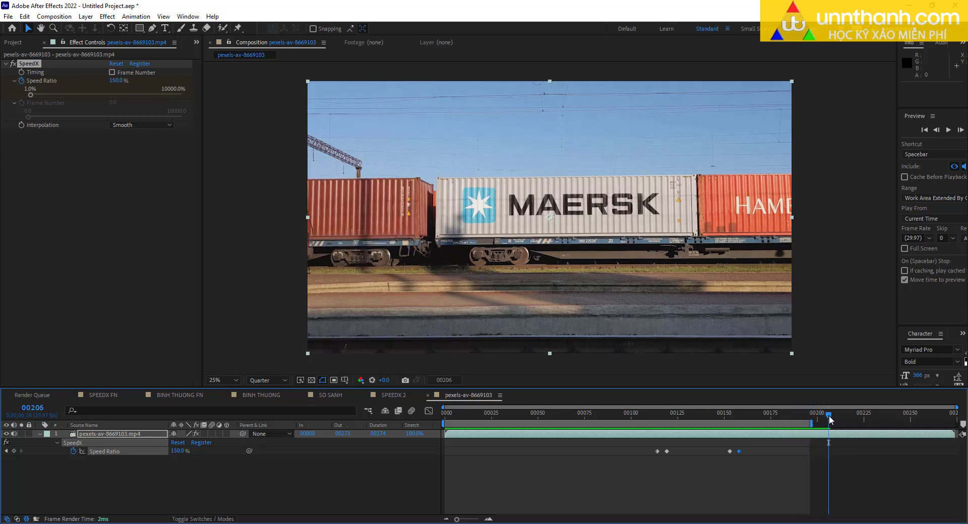
key(n)
key(space)
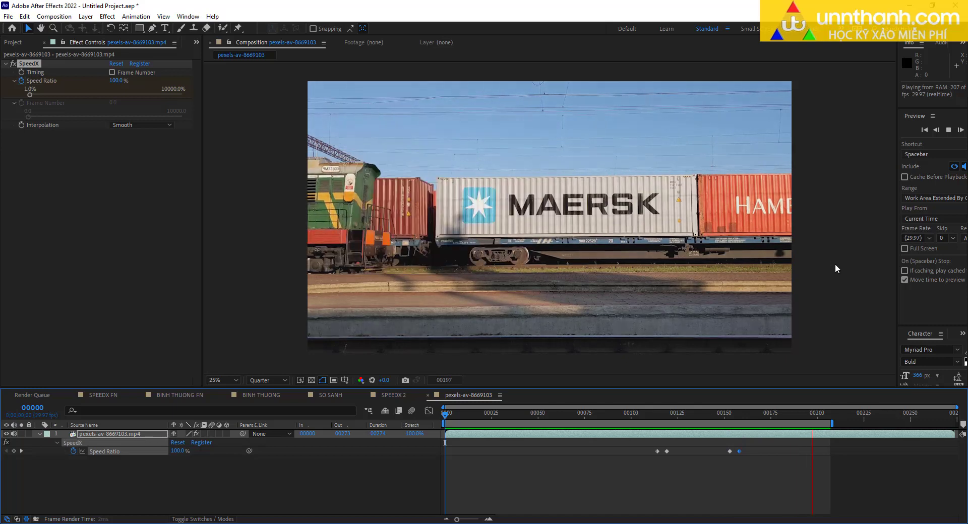
key(space)
key(Home)
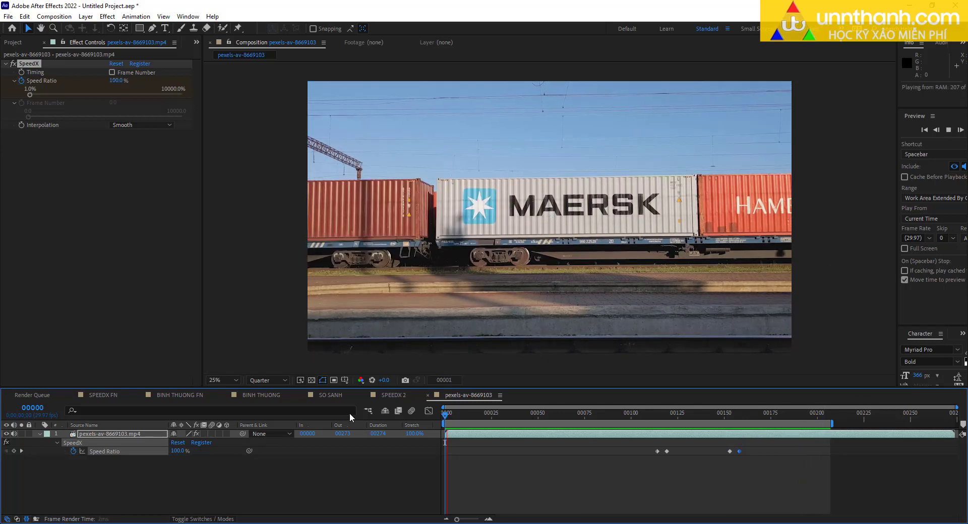
Step: Back in the pexels-av-8669103 composition, start the work area at frame 00057
right_click(508, 443)
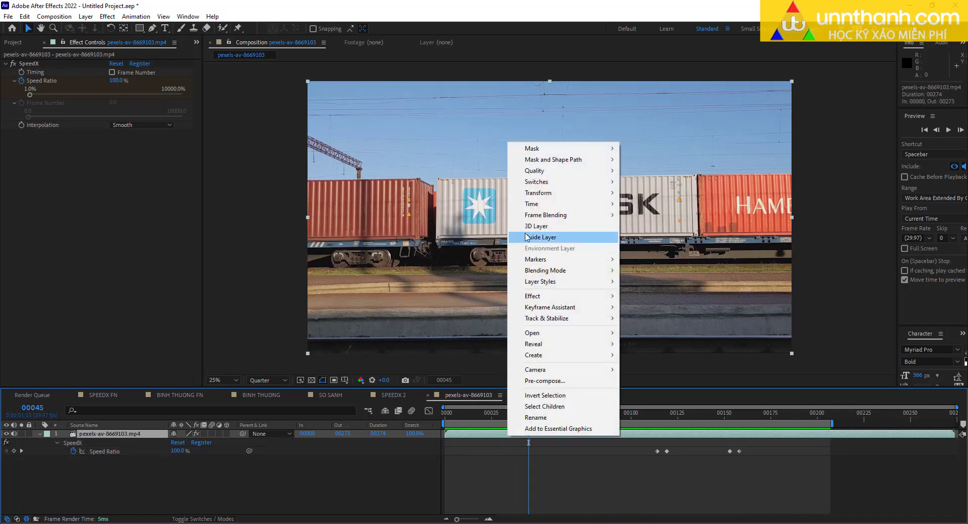
mouse_move(529, 204)
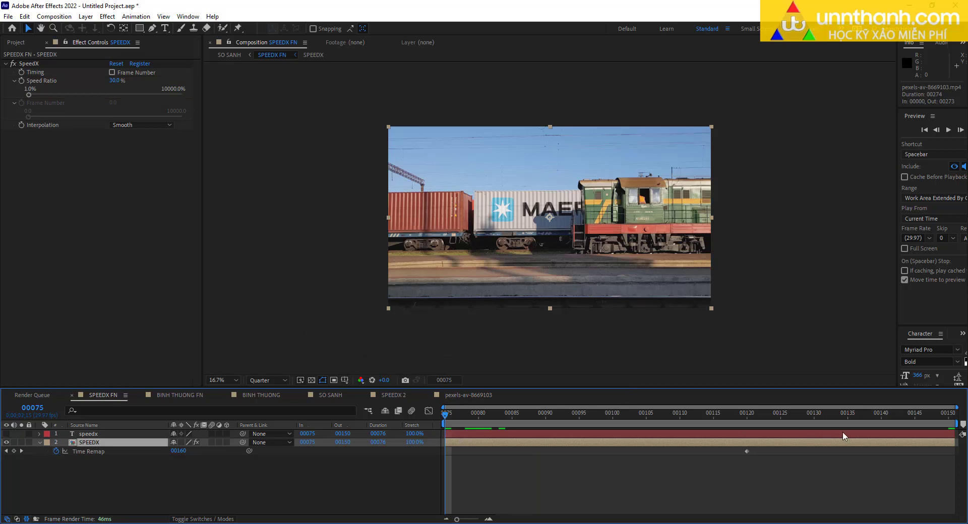
click(463, 396)
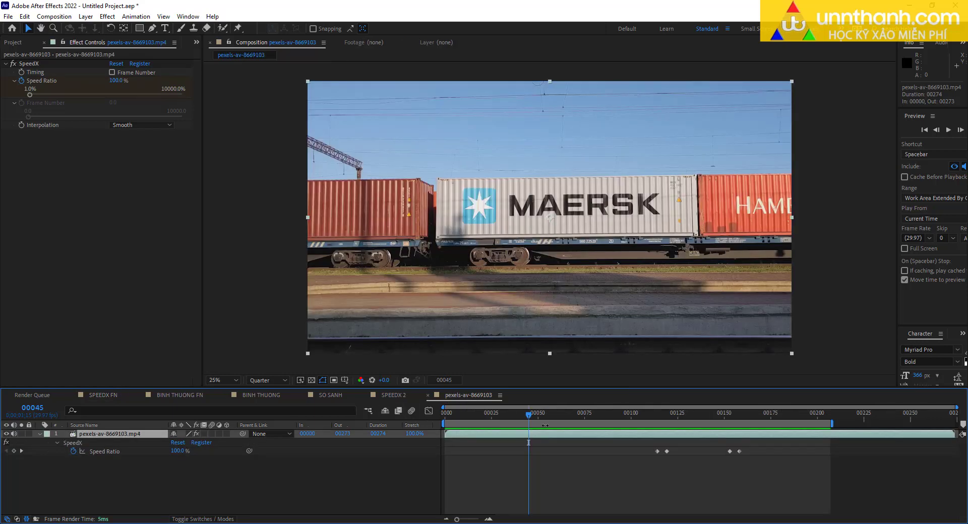
mouse_move(546, 414)
mouse_down()
mouse_move(670, 420)
mouse_move(554, 430)
mouse_up()
key(b)
Step: Delete the last Speed Ratio keyframe near frame 00204, leaving the clip at 30% speed
drag(702, 414, 830, 416)
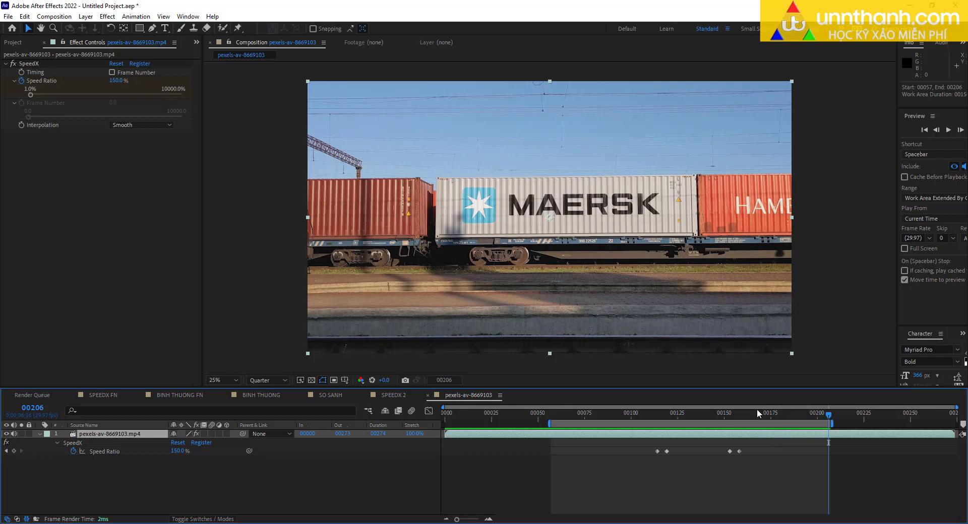
click(739, 452)
key(Delete)
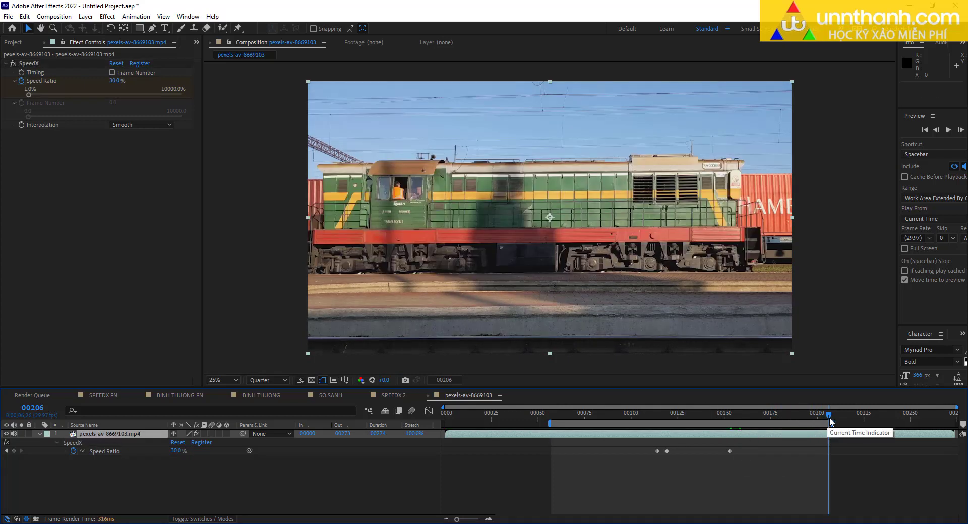
drag(831, 421, 904, 416)
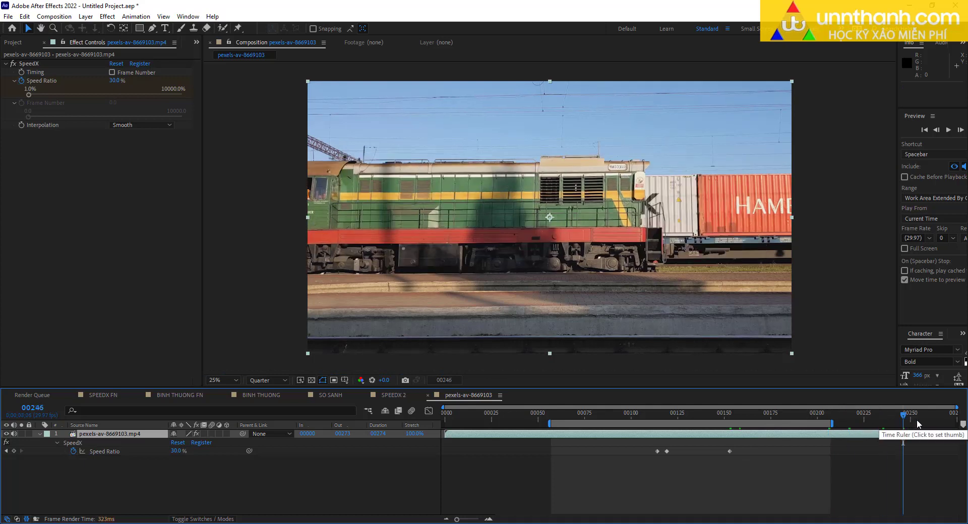
Step: Lengthen the composition duration and enable Time Remapping on the train layer
key(ctrl+k)
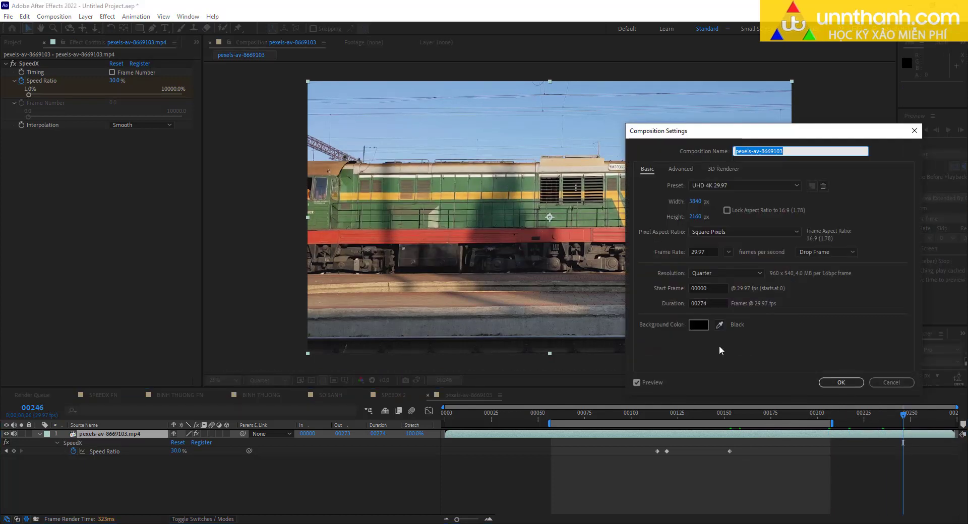
click(699, 303)
key(Return)
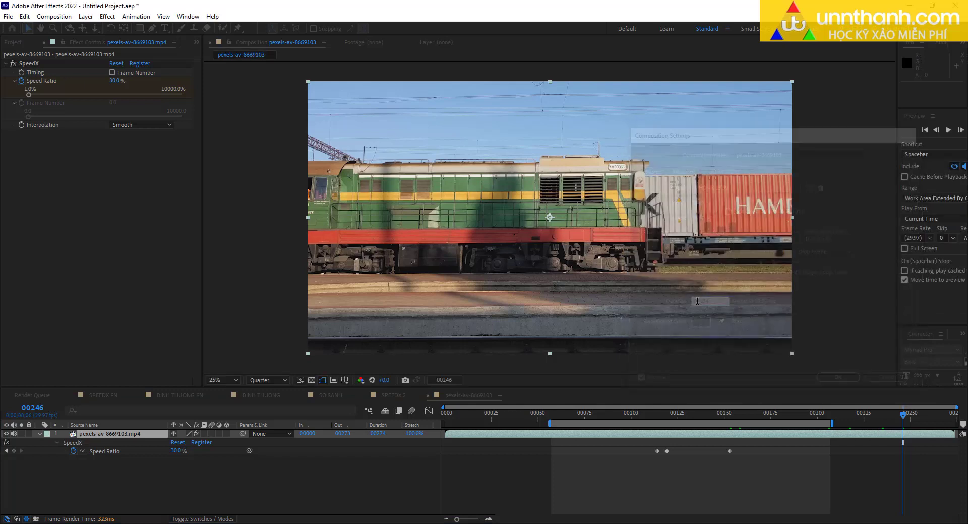
right_click(537, 437)
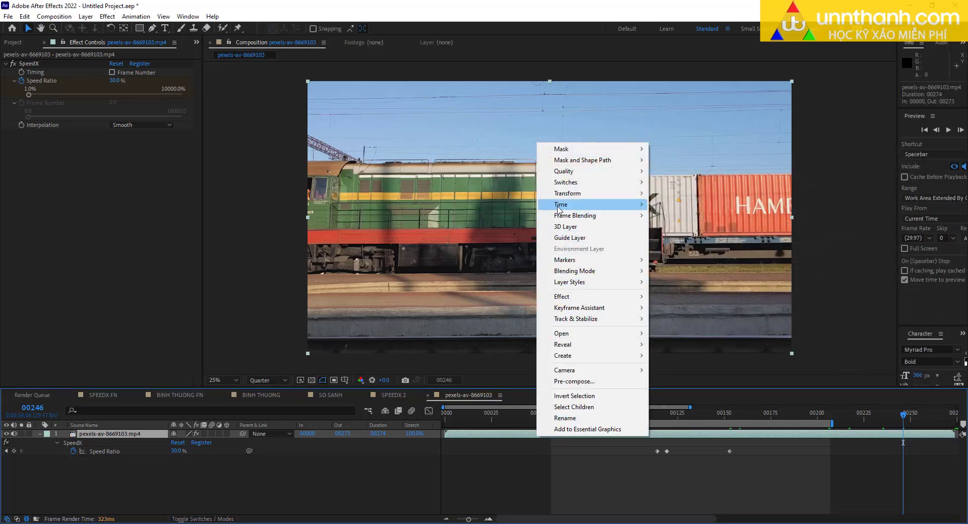
mouse_move(562, 204)
click(699, 204)
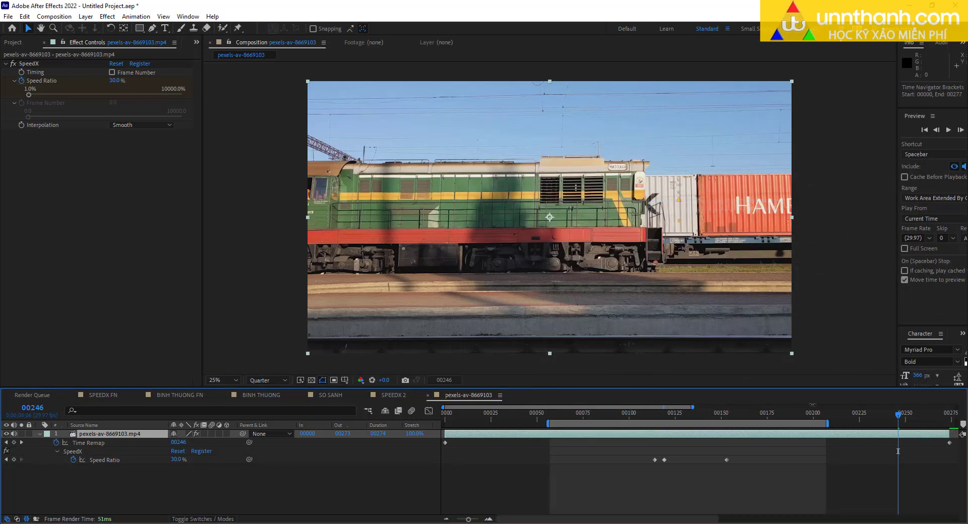
Step: Extend the train layer's out point to frame 00555 and scrub through the added section
drag(690, 407, 957, 407)
click(694, 416)
drag(688, 434, 938, 433)
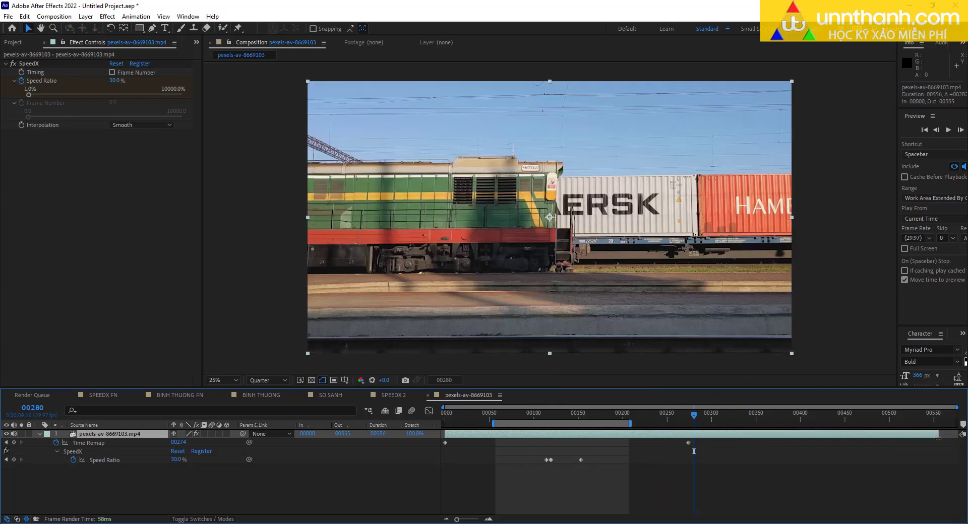
drag(713, 417, 783, 418)
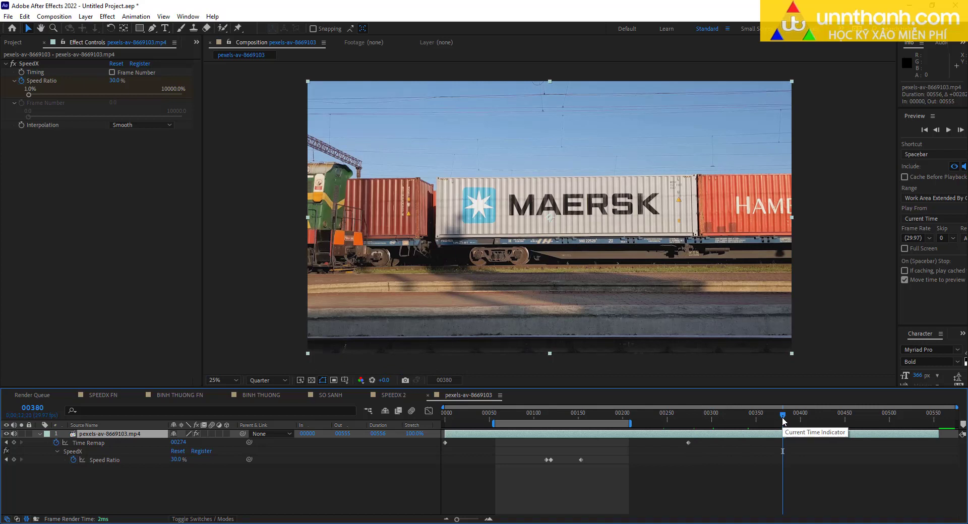
click(748, 417)
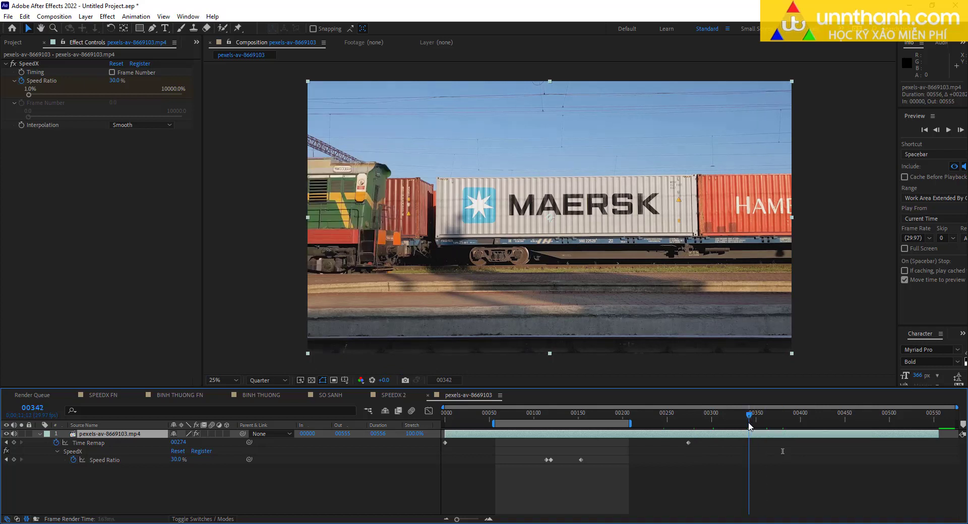
right_click(689, 439)
Step: Look over the unnthanh.com course page's KHO TÀI NGUYÊN and CÁC KHOÁ HỌC MIỄN PHÍ menus
click(624, 464)
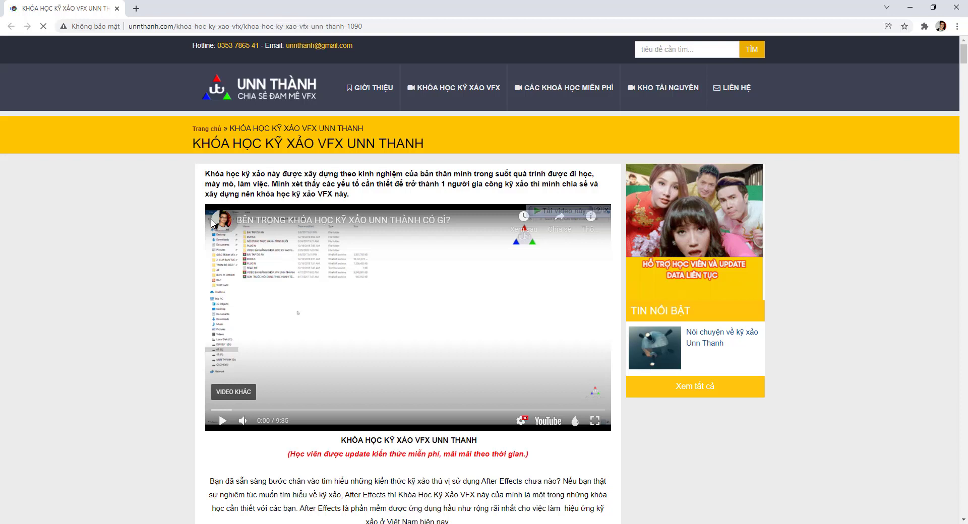
mouse_move(222, 220)
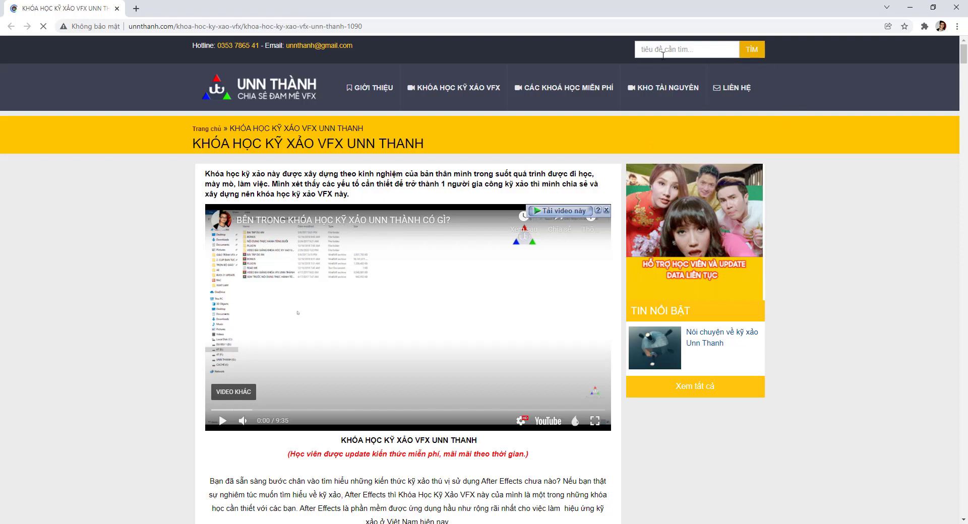
mouse_move(676, 88)
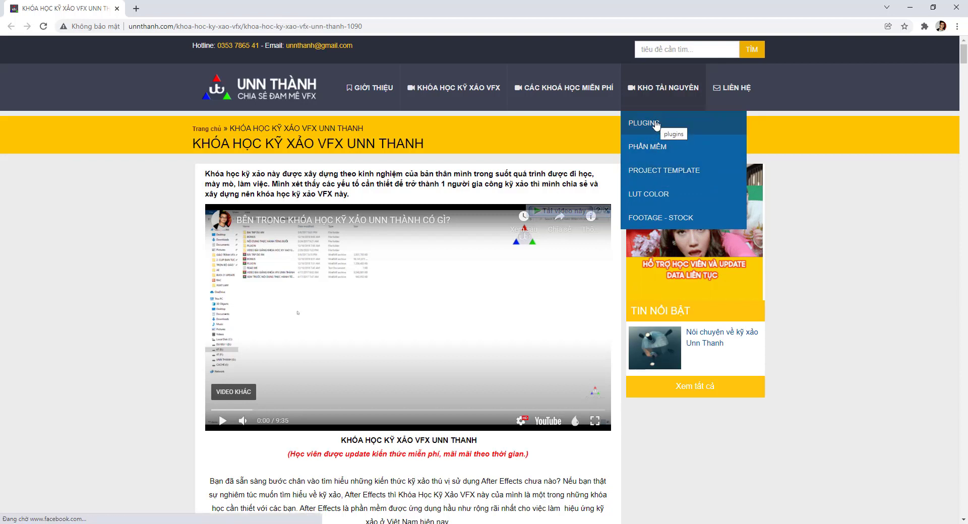
scroll(695, 189, down, 3)
scroll(695, 189, up, 3)
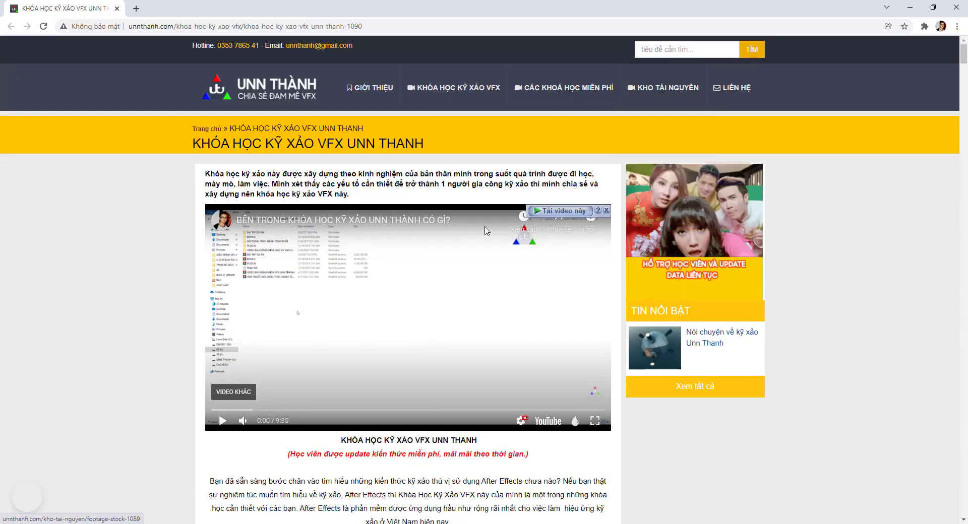
mouse_move(562, 101)
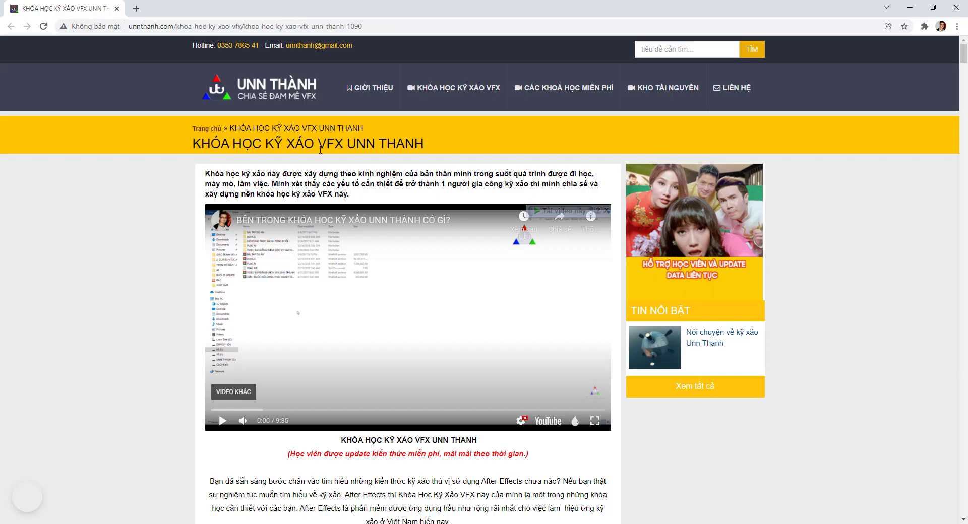
scroll(91, 270, down, 1)
scroll(91, 272, down, 2)
scroll(92, 274, down, 3)
scroll(92, 275, down, 3)
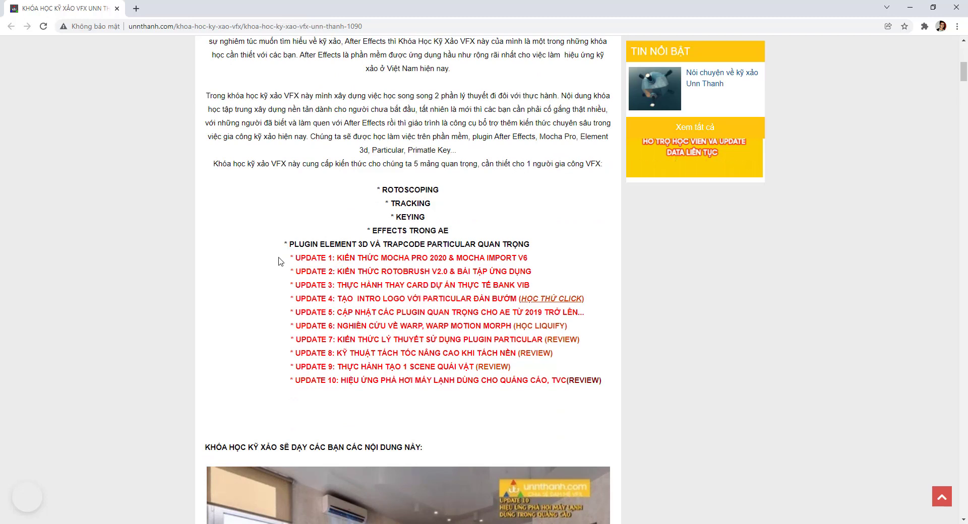
scroll(348, 381, down, 4)
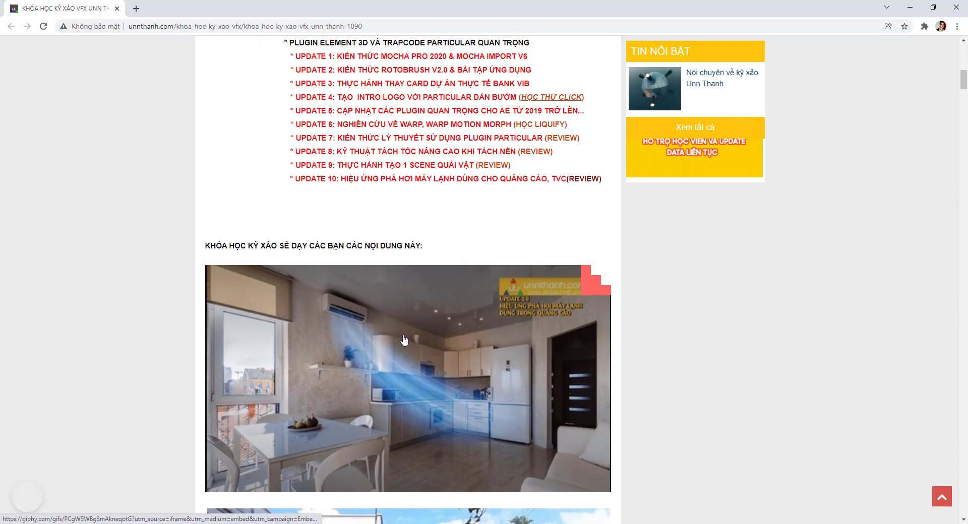
scroll(406, 341, down, 2)
scroll(408, 343, up, 6)
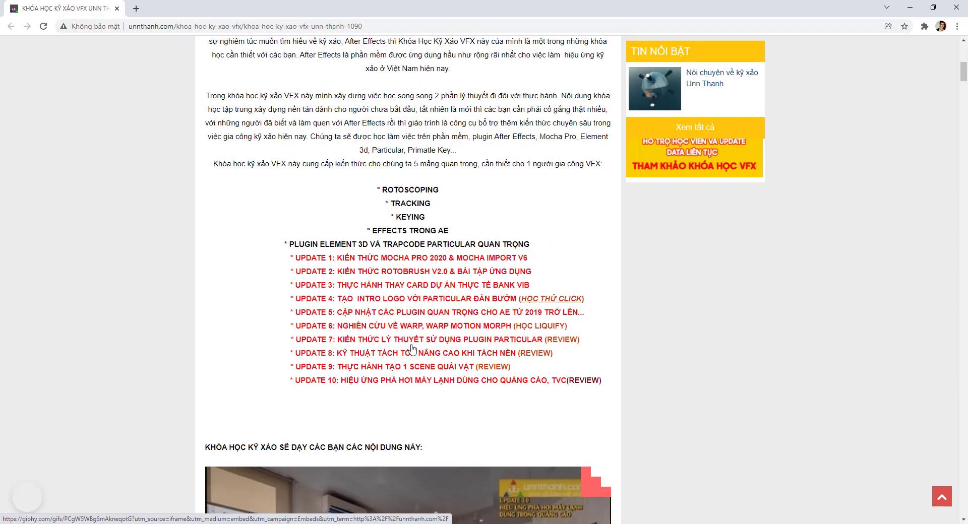
scroll(413, 348, down, 5)
scroll(419, 356, up, 9)
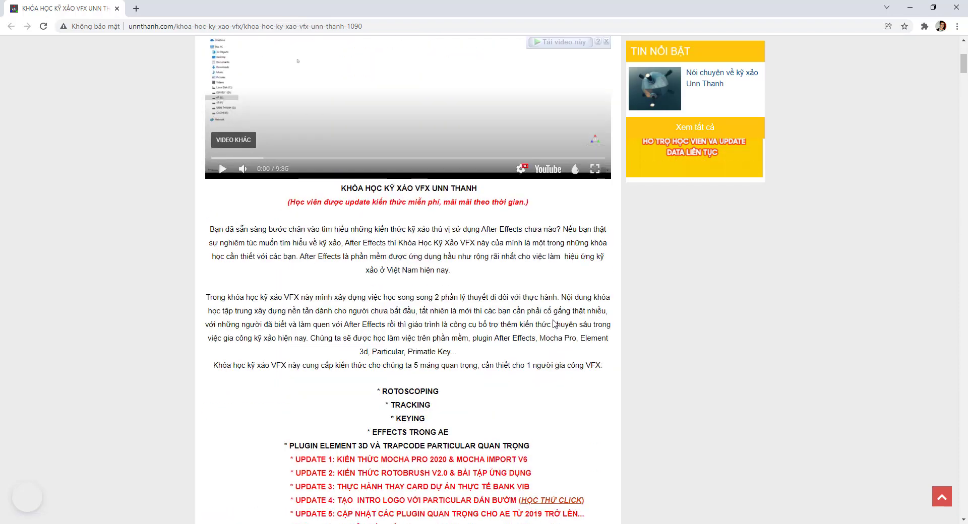
scroll(555, 324, up, 4)
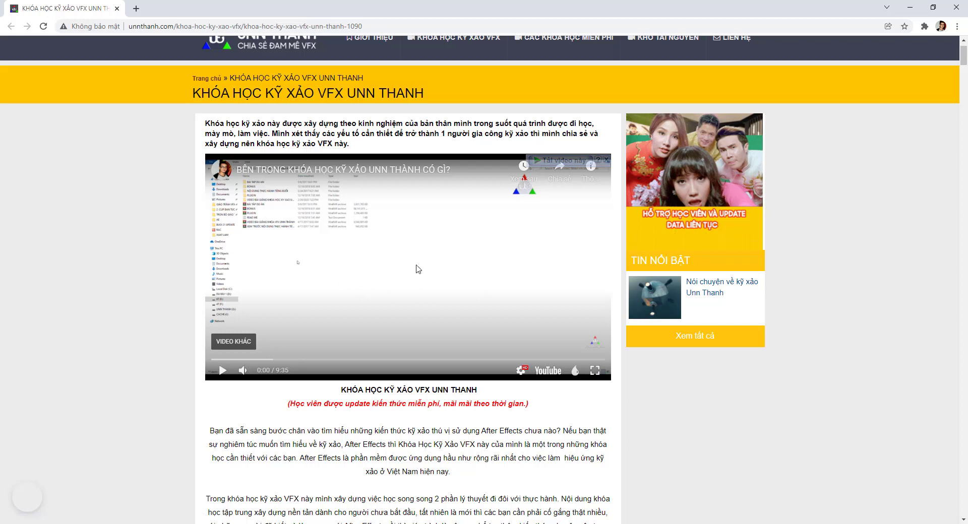
scroll(436, 260, down, 1)
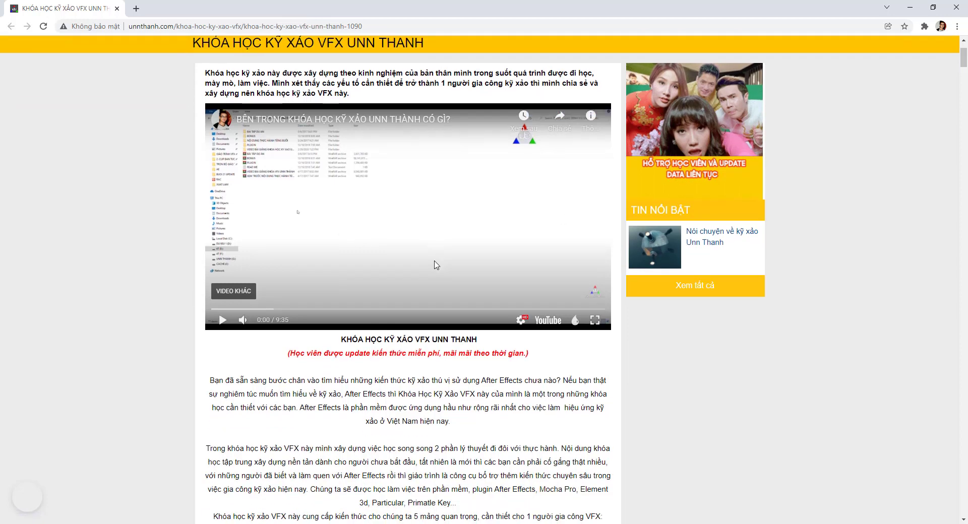
scroll(437, 265, up, 2)
mouse_move(434, 262)
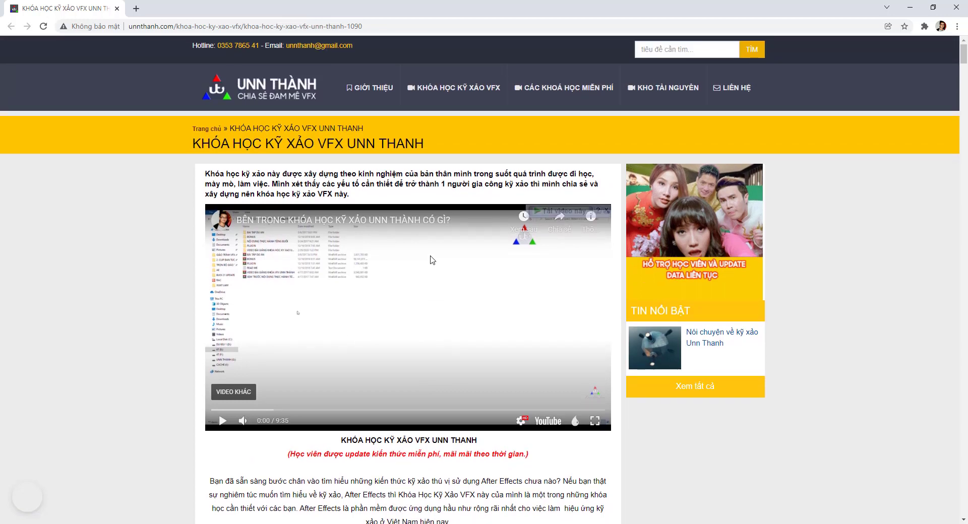